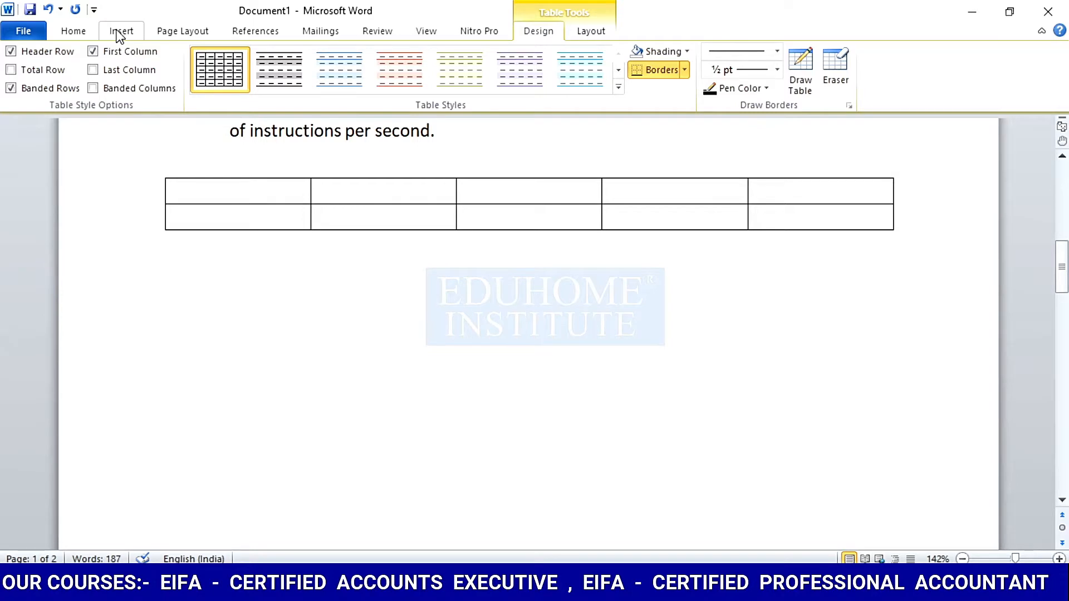
{"action": "left_click", "coordinate": [133, 89]}
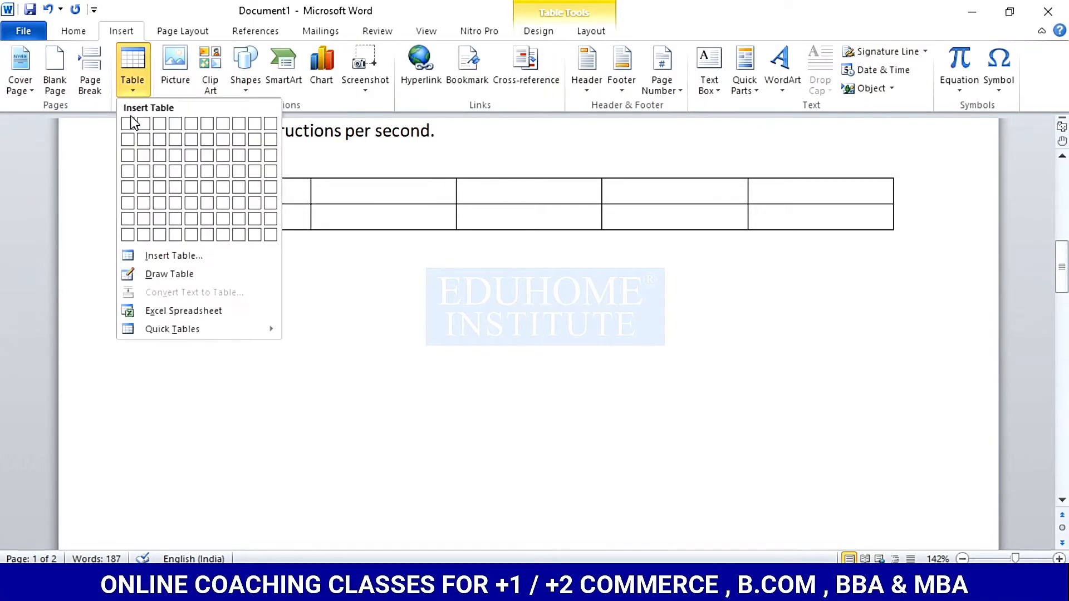
{"action": "left_click", "coordinate": [540, 419]}
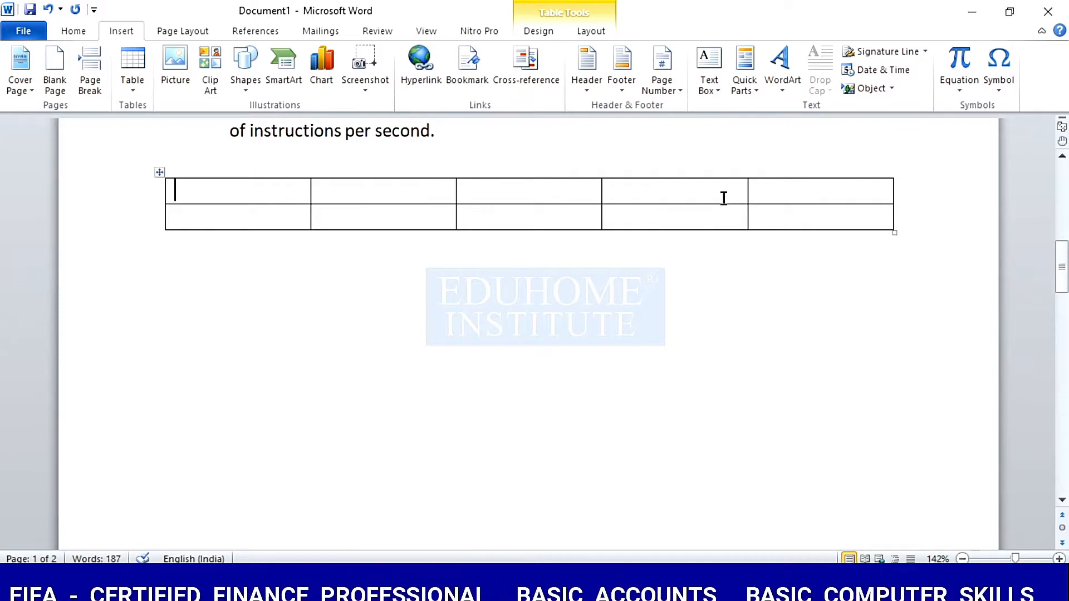
{"action": "left_click", "coordinate": [132, 70]}
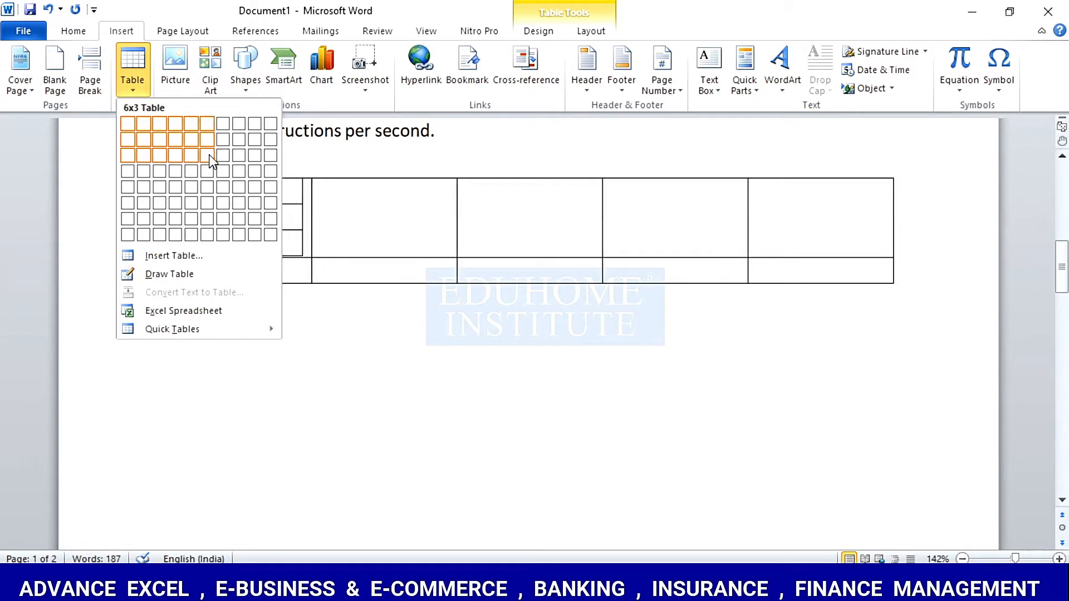
{"action": "left_click", "coordinate": [466, 381]}
Step: Fill the table's first row with the numbers 1, 2, 3, 4 and 5, one per cell
{"action": "left_click", "coordinate": [206, 189]}
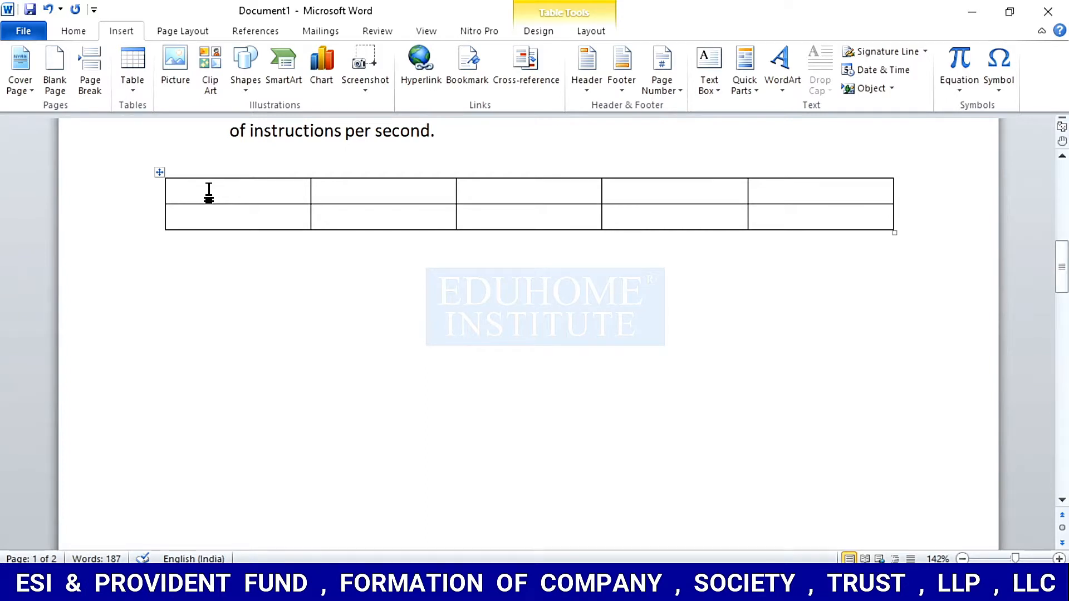
{"action": "type", "text": "1"}
{"action": "key", "text": "Tab"}
{"action": "type", "text": "2 "}
{"action": "type", "text": "3"}
{"action": "key", "text": "Tab"}
{"action": "type", "text": "4"}
{"action": "key", "text": "Tab"}
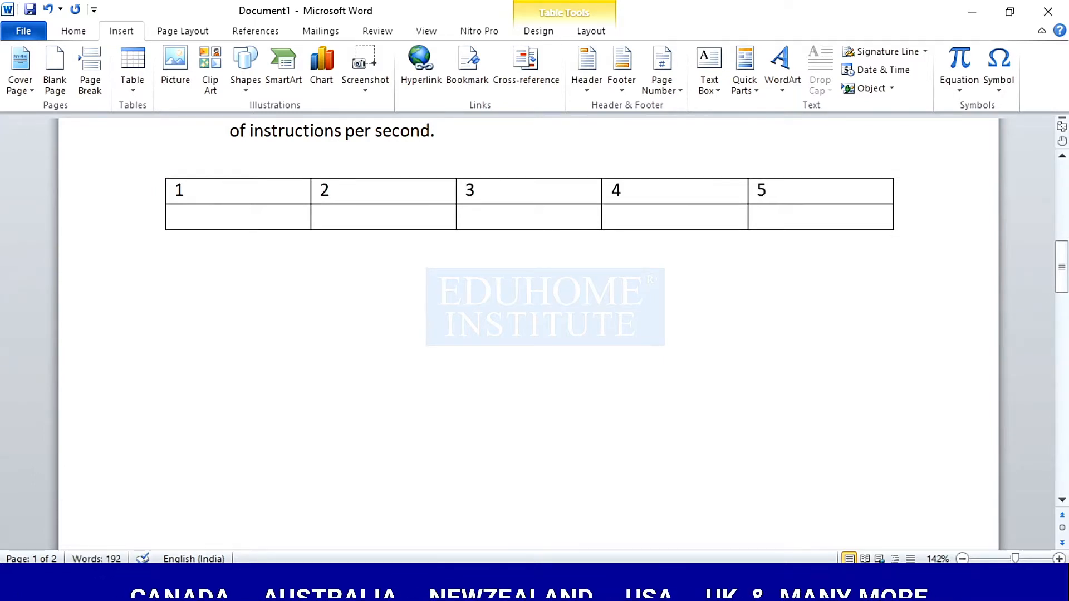
Step: Fill the table's second row with the letters A, B, C, D and E, one per cell
{"action": "key", "text": "Down"}
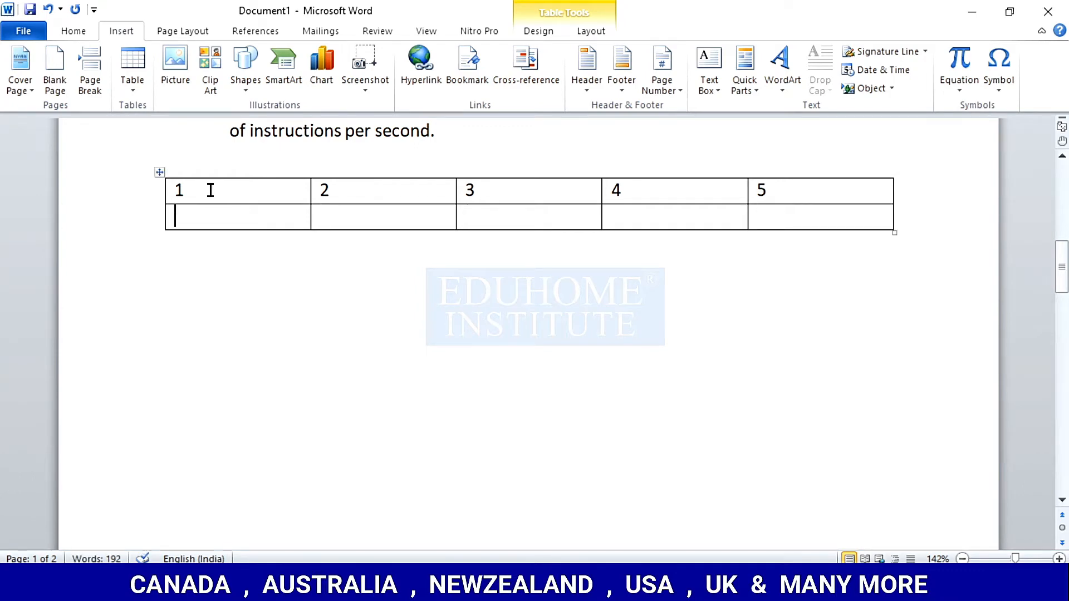
{"action": "type", "text": "a"}
{"action": "key", "text": "Tab"}
{"action": "type", "text": "B"}
{"action": "key", "text": "Tab"}
{"action": "type", "text": "c"}
{"action": "key", "text": "Tab"}
{"action": "type", "text": "d"}
{"action": "key", "text": "Tab"}
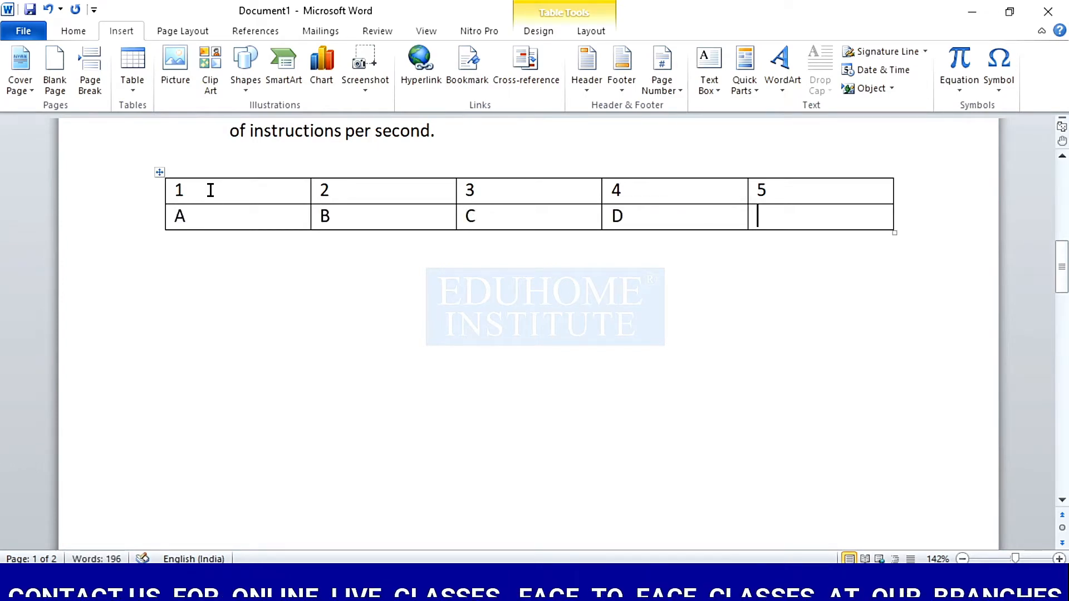
{"action": "type", "text": "e"}
Step: Add three empty rows below the row of letters
{"action": "key", "text": "Tab"}
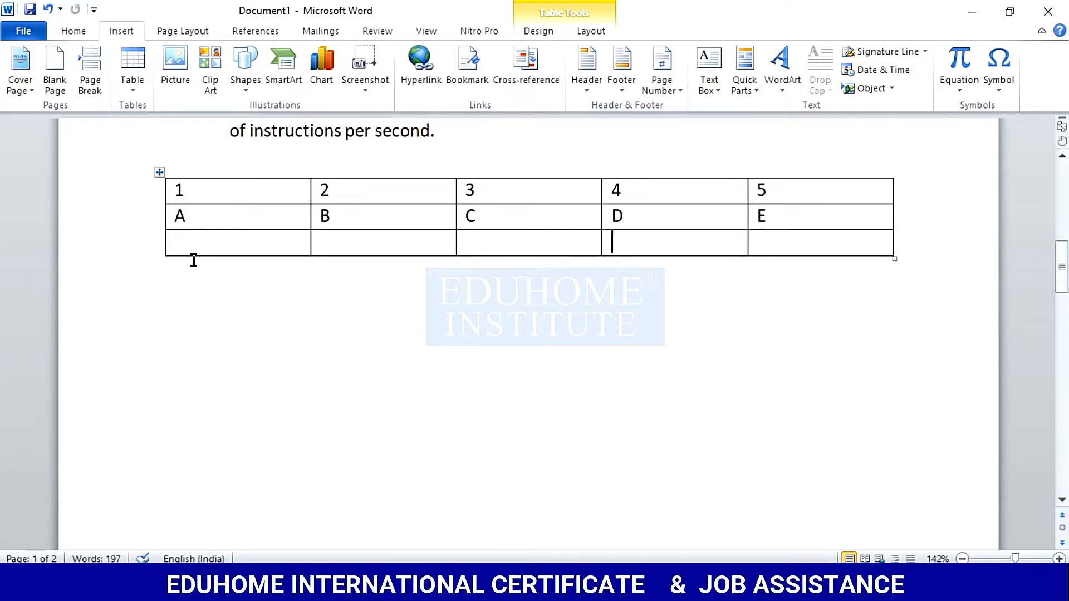
{"action": "key", "text": "Tab"}
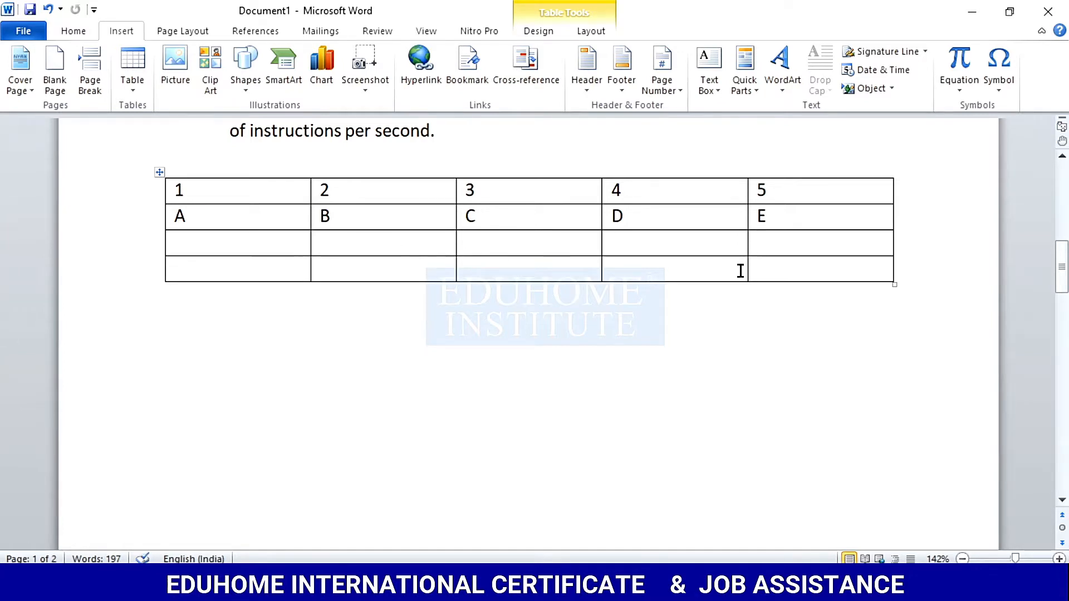
{"action": "left_click", "coordinate": [903, 269]}
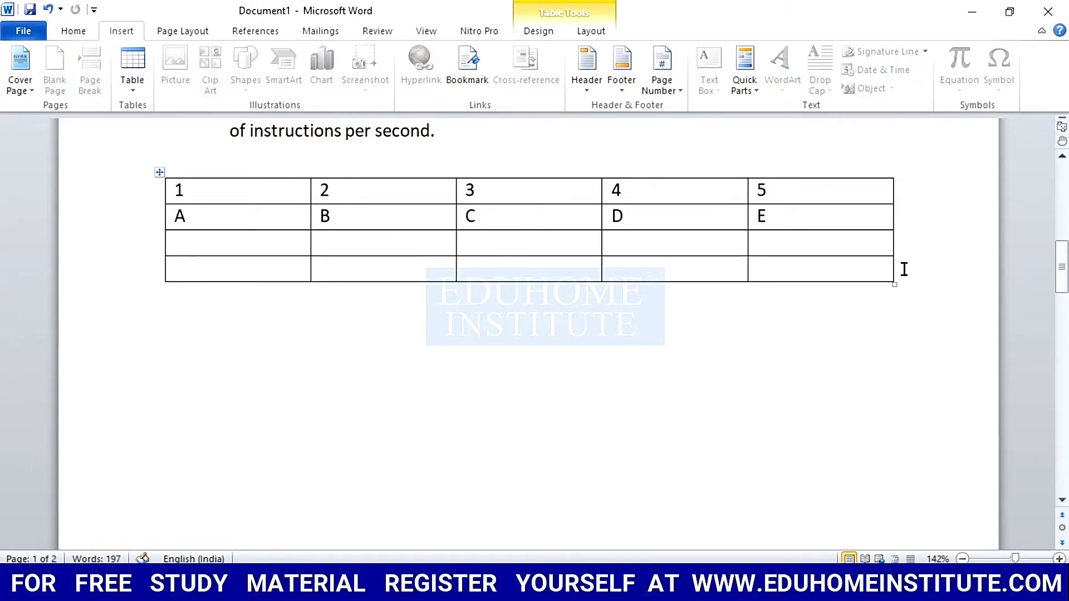
{"action": "key", "text": "Return"}
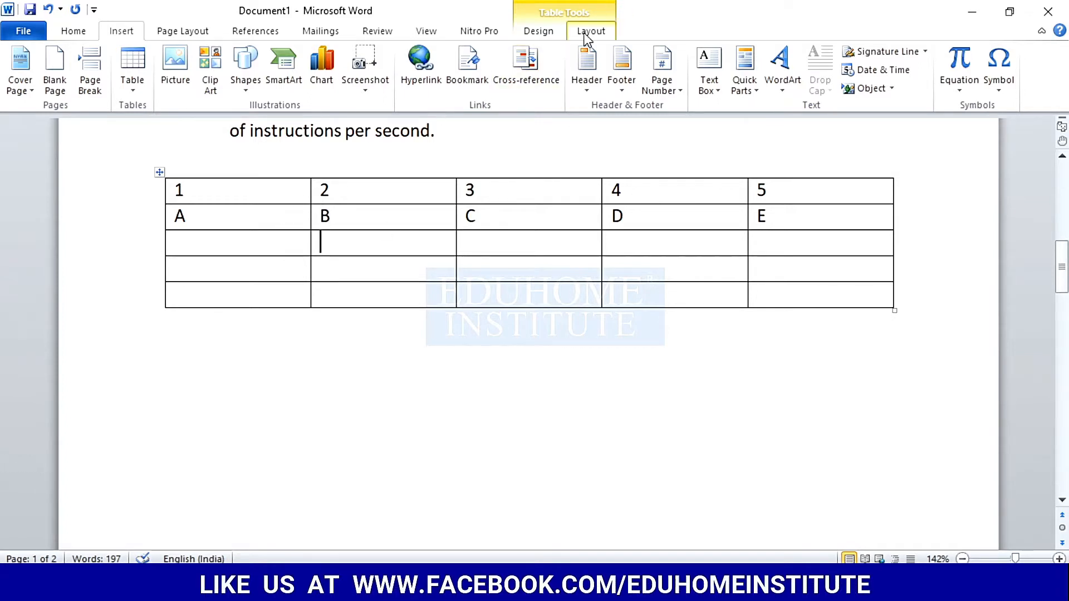
Step: Examine the layout options, then preview the table styles and shading colors for the whole selected table
{"action": "left_click", "coordinate": [543, 32]}
{"action": "left_click", "coordinate": [590, 35]}
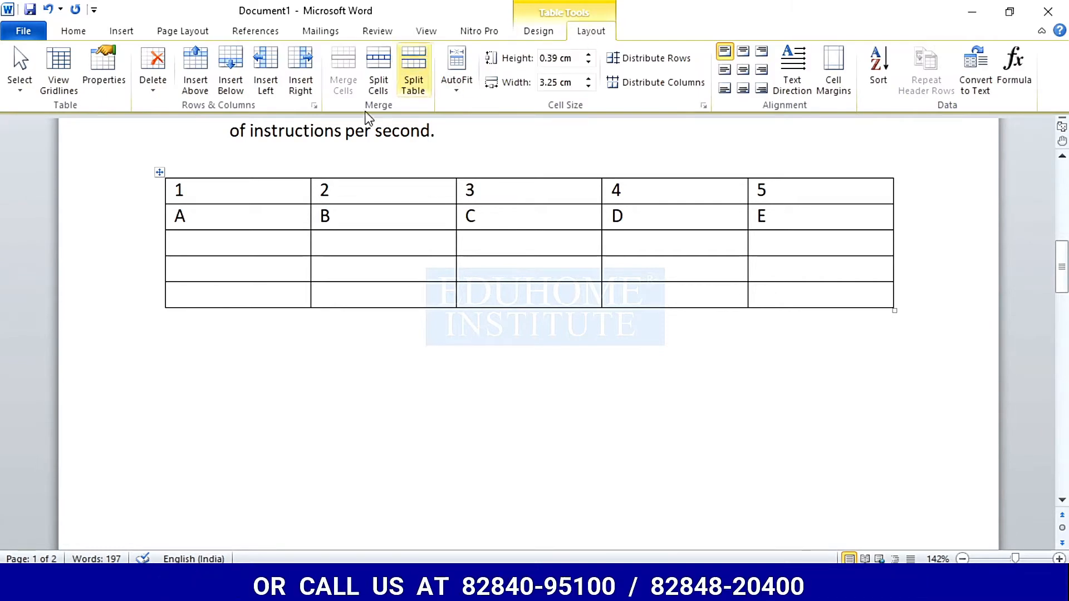
{"action": "left_click", "coordinate": [159, 172]}
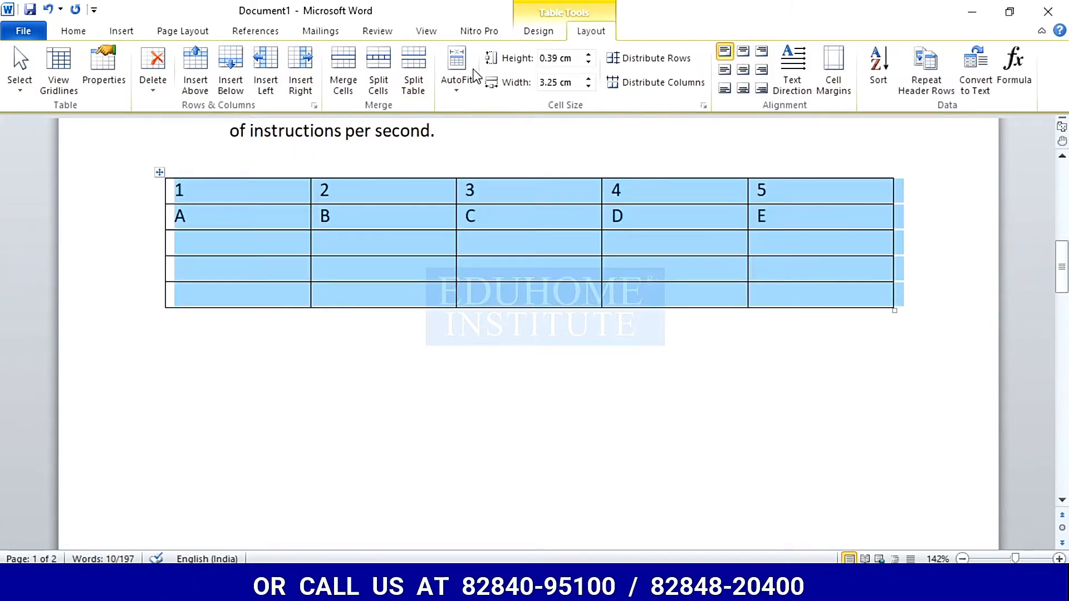
{"action": "left_click", "coordinate": [538, 31]}
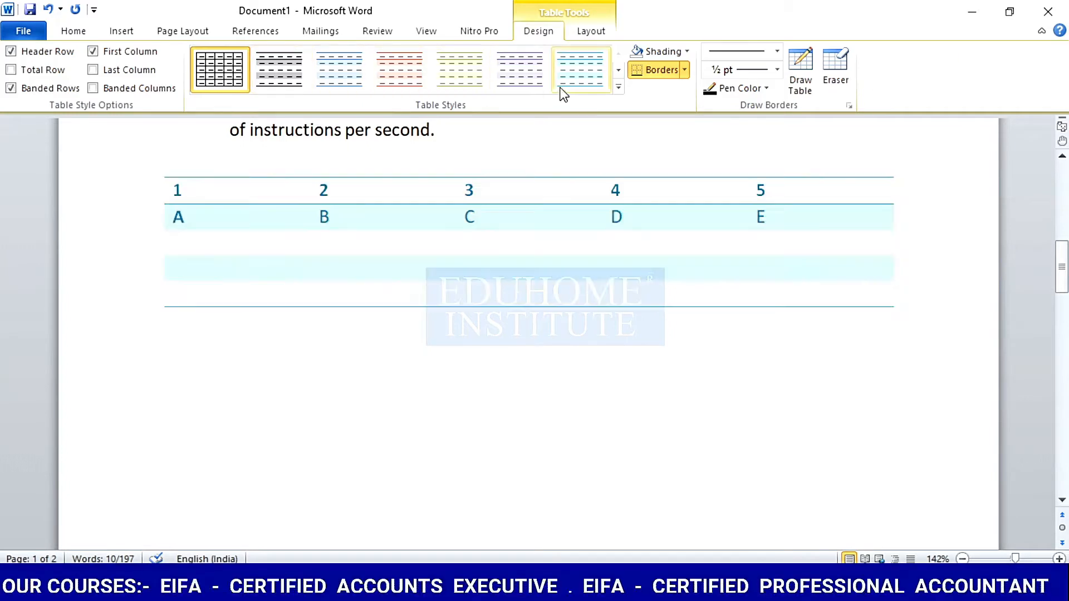
{"action": "left_click", "coordinate": [617, 71]}
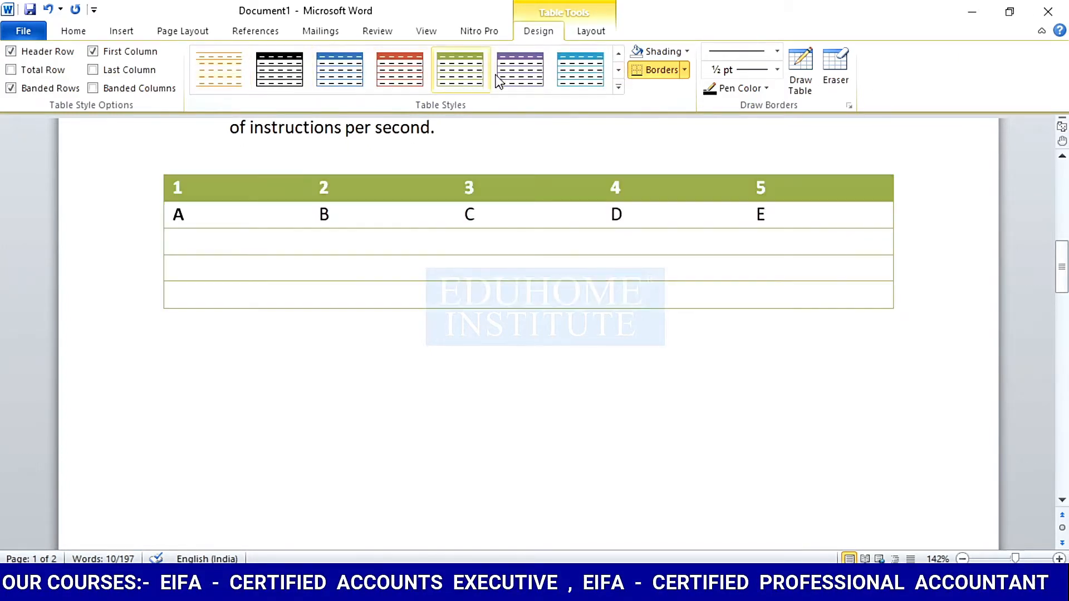
{"action": "left_click", "coordinate": [616, 71]}
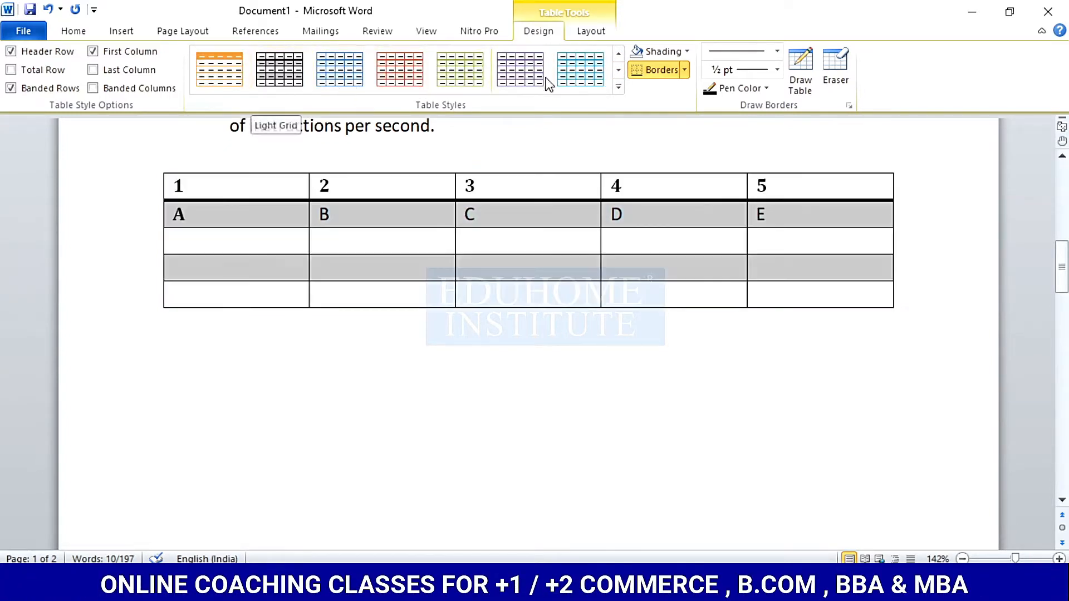
{"action": "left_click", "coordinate": [618, 71]}
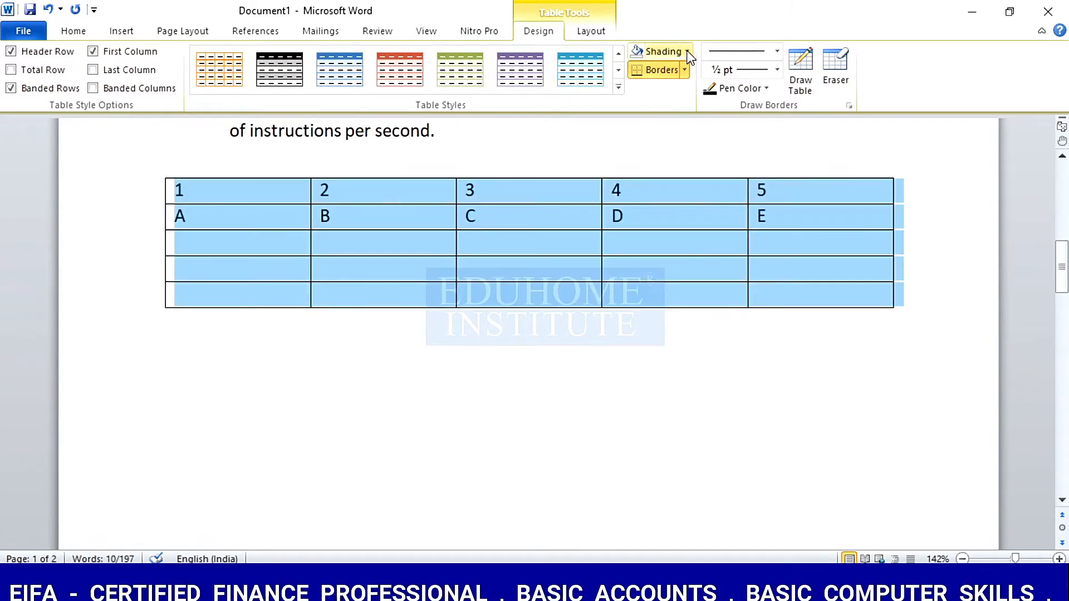
{"action": "left_click", "coordinate": [688, 51]}
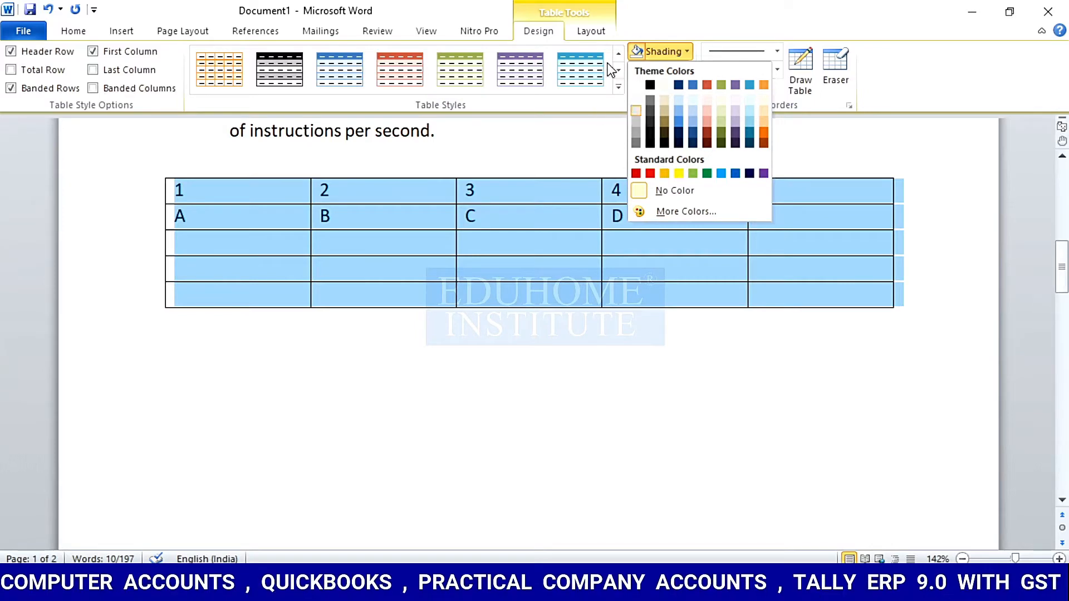
Step: Align the whole table's text center left after trying top center and center right, and turn on the table gridlines
{"action": "left_click", "coordinate": [591, 32]}
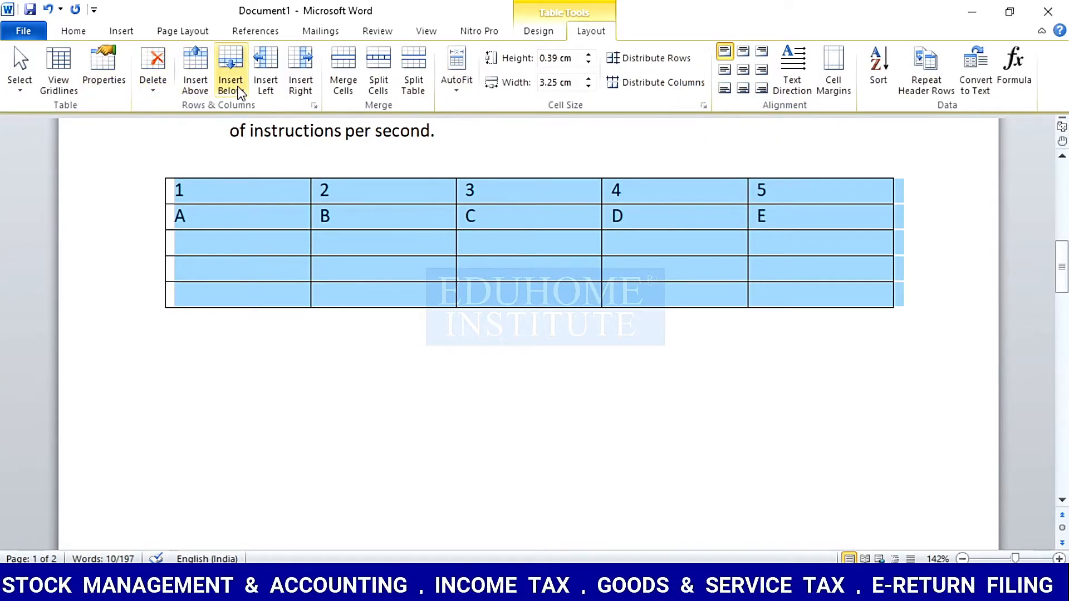
{"action": "left_click", "coordinate": [744, 53]}
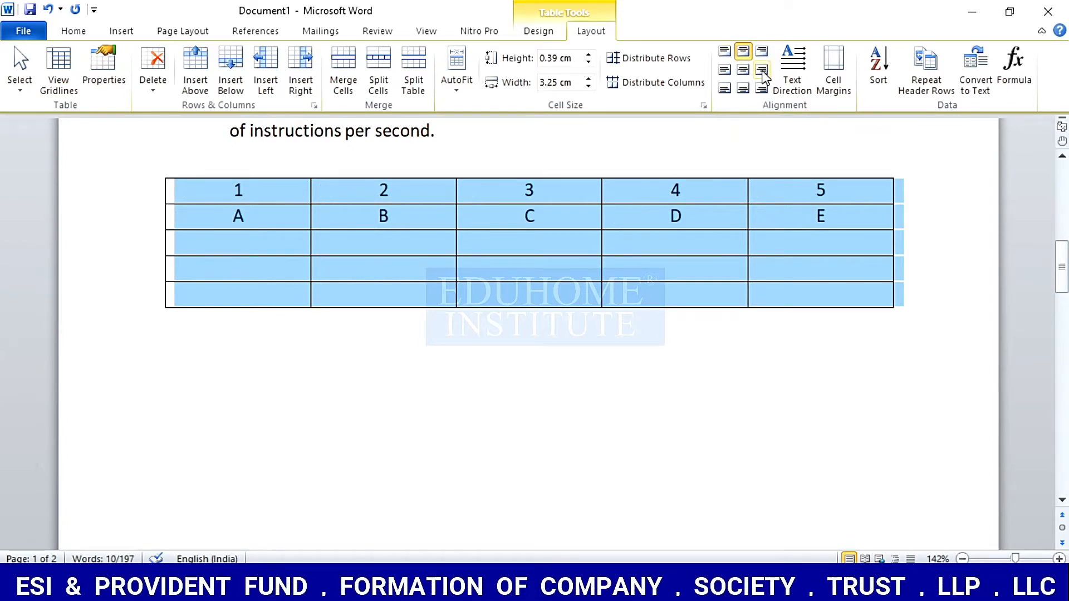
{"action": "left_click", "coordinate": [762, 71]}
{"action": "left_click", "coordinate": [724, 69]}
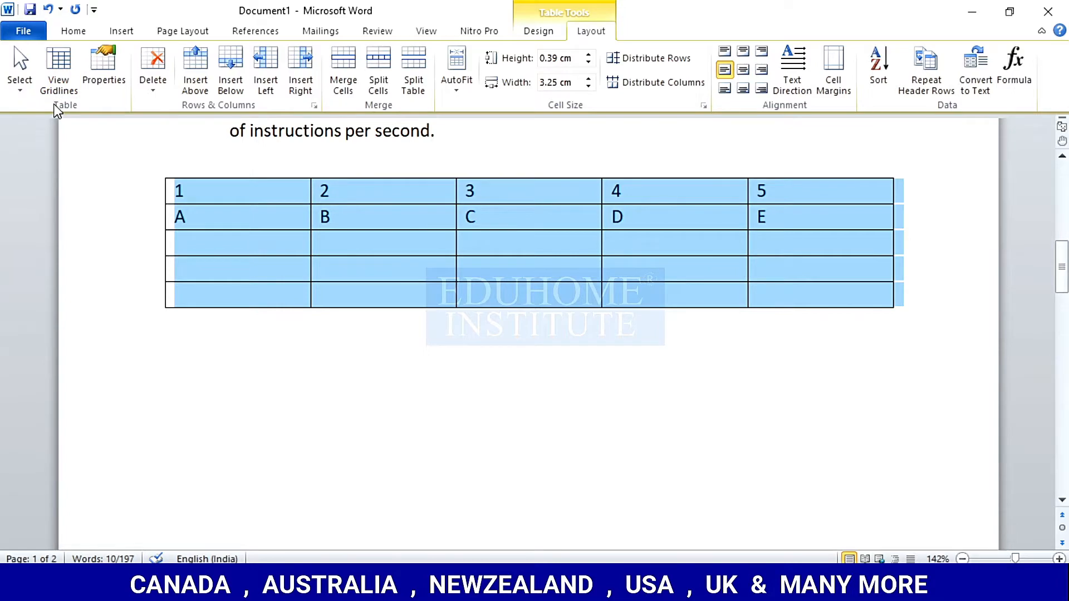
{"action": "left_click", "coordinate": [54, 77]}
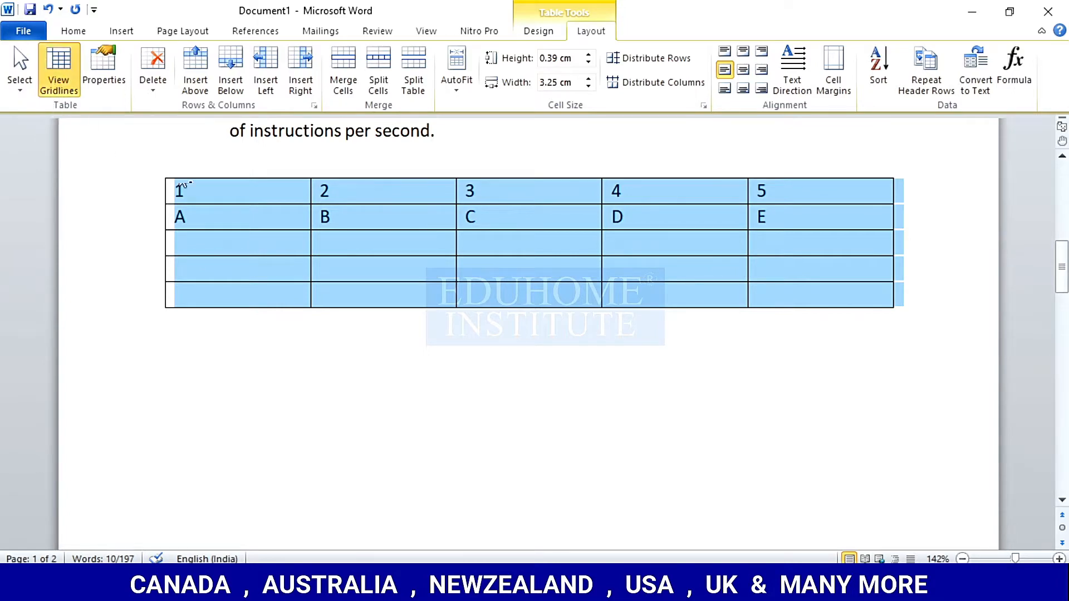
Step: Draw an oval about 5.3 cm wide and 4.3 cm high in the empty area below the table
{"action": "scroll", "coordinate": [485, 318], "scroll_direction": "up", "scroll_amount": 2}
{"action": "scroll", "coordinate": [486, 319], "scroll_direction": "up", "scroll_amount": 3}
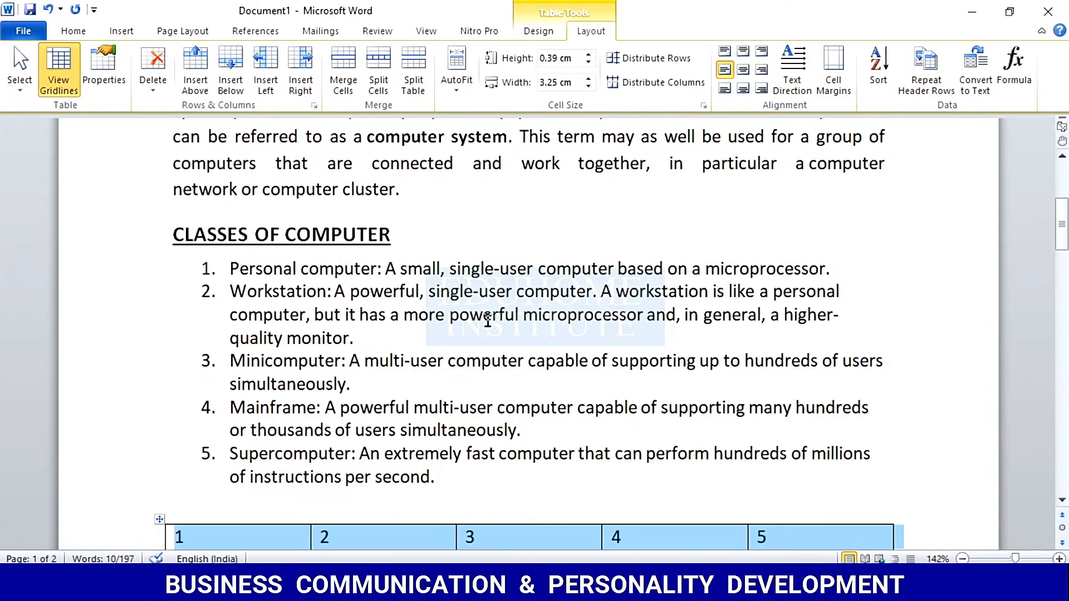
{"action": "left_click", "coordinate": [609, 336]}
{"action": "scroll", "coordinate": [608, 340], "scroll_direction": "down", "scroll_amount": 1}
{"action": "left_click", "coordinate": [120, 32]}
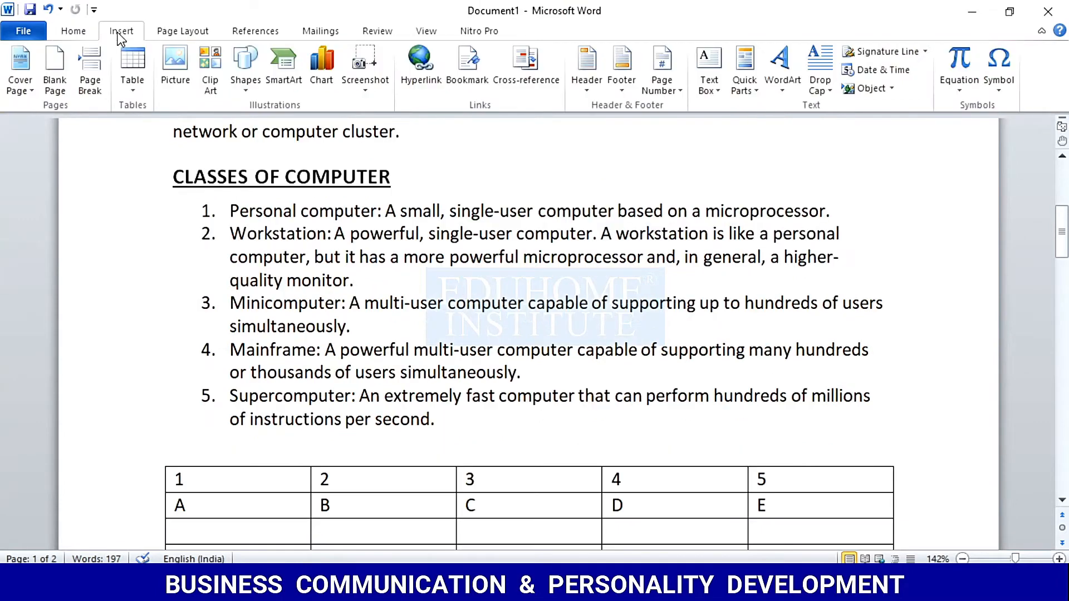
{"action": "scroll", "coordinate": [453, 387], "scroll_direction": "down", "scroll_amount": 7}
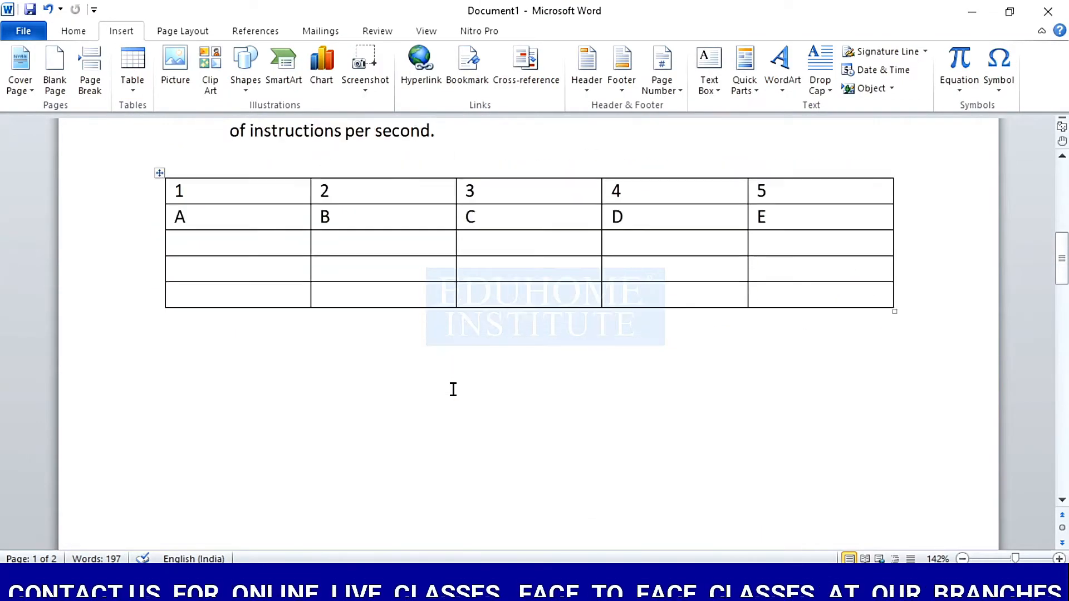
{"action": "left_click", "coordinate": [223, 245]}
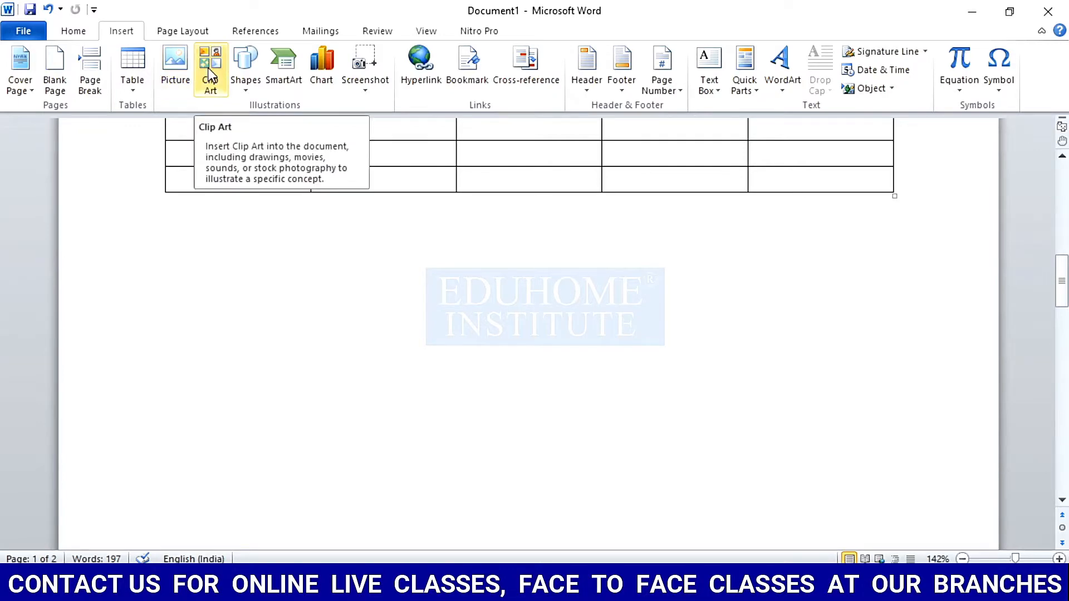
{"action": "left_click", "coordinate": [246, 83]}
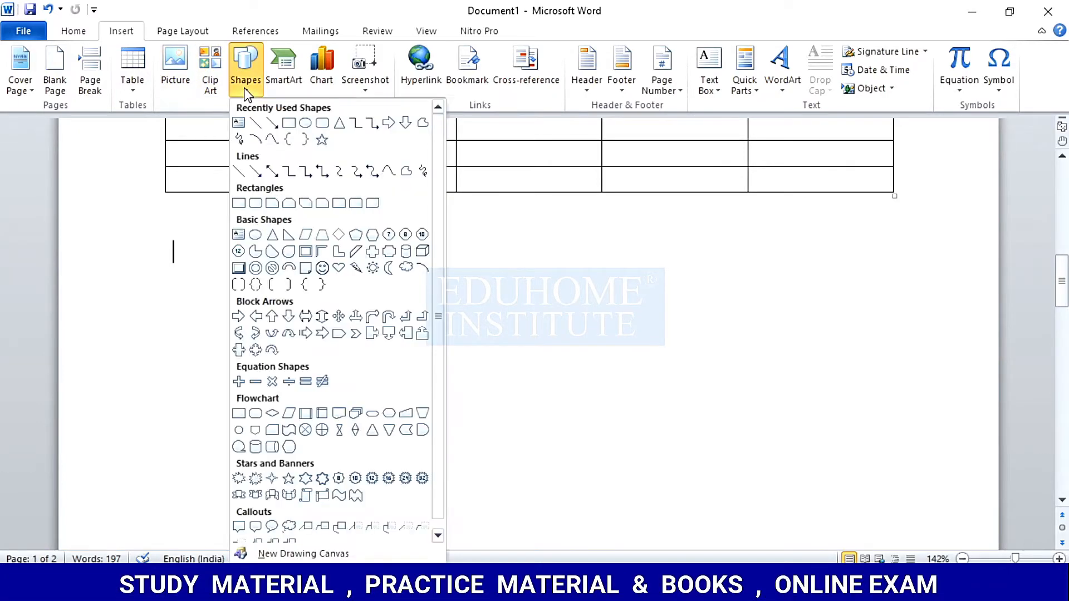
{"action": "left_click", "coordinate": [303, 123]}
{"action": "mouse_move", "coordinate": [202, 257]}
{"action": "left_mouse_down"}
{"action": "mouse_move", "coordinate": [236, 351]}
{"action": "mouse_move", "coordinate": [496, 427]}
{"action": "mouse_move", "coordinate": [439, 449]}
{"action": "left_mouse_up"}
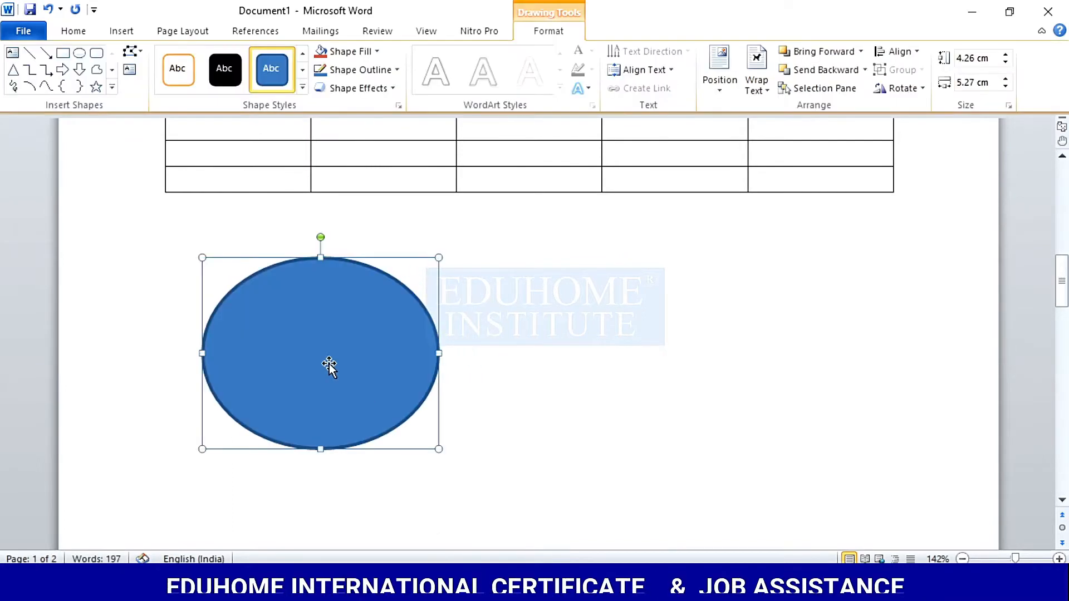
Step: Enter the sample text "dggfxgfd" inside the oval and delete it again
{"action": "type", "text": "dggfxgfd"}
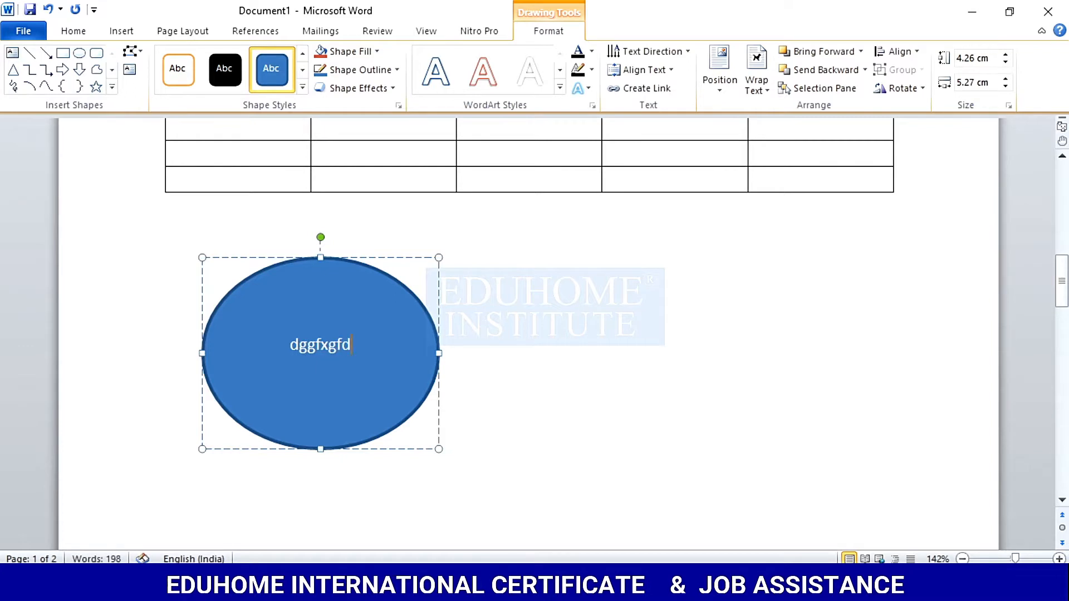
{"action": "key", "text": "BackSpace"}
{"action": "key", "text": "BackSpace"}
{"action": "key", "text": "BackSpace"}
{"action": "key", "text": "BackSpace"}
{"action": "key", "text": "BackSpace"}
{"action": "key", "text": "BackSpace"}
{"action": "key", "text": "BackSpace"}
{"action": "key", "text": "BackSpace"}
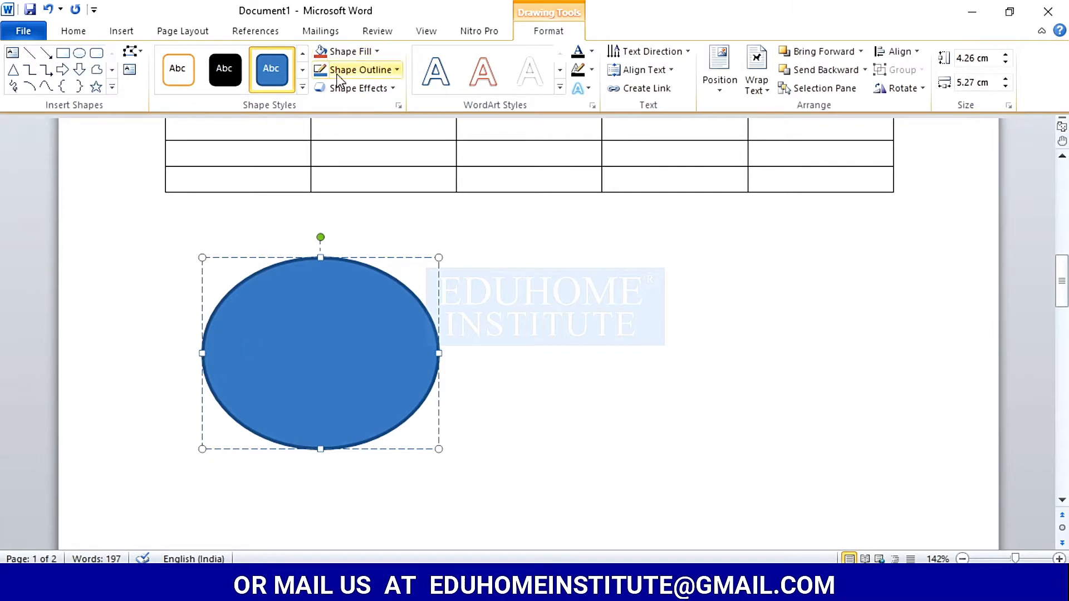
Step: Apply the Light 1 Outline, Colored Fill - Orange, Accent 6 shape style to the oval and view the text fill colors
{"action": "left_click", "coordinate": [301, 70]}
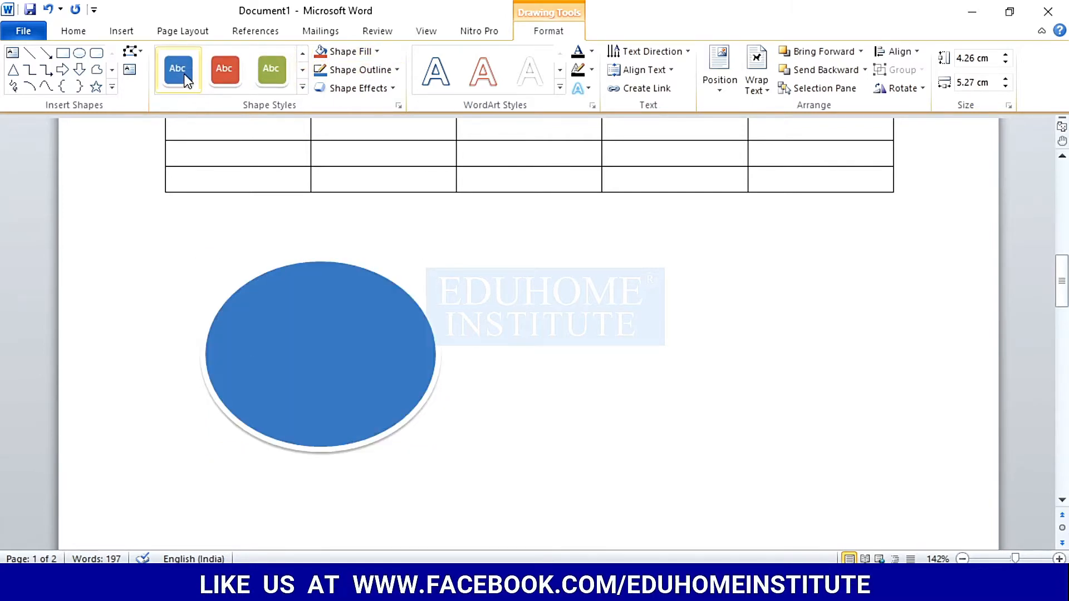
{"action": "left_click", "coordinate": [302, 70]}
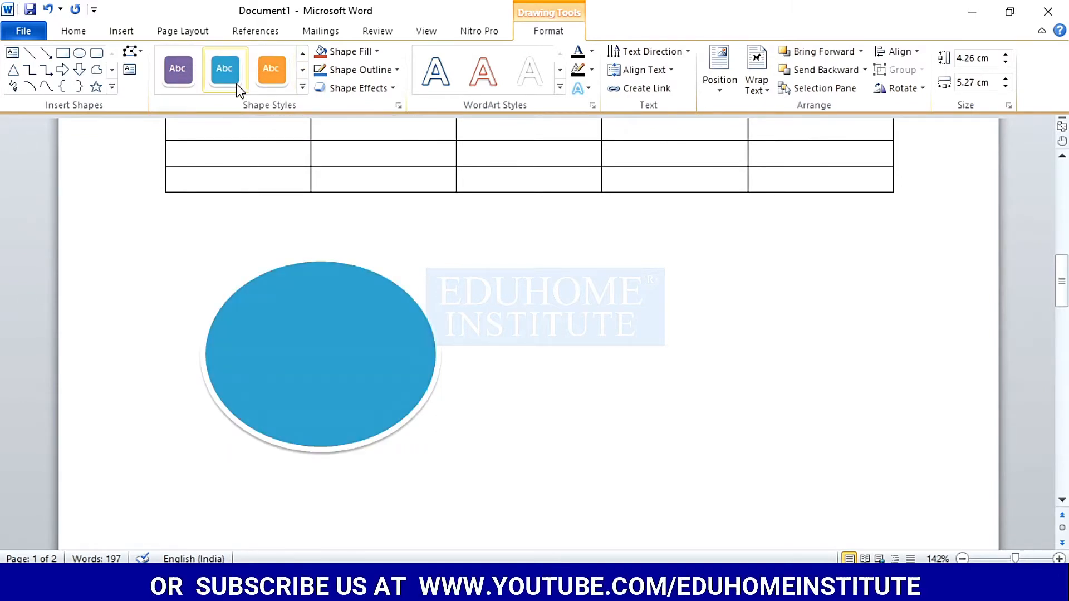
{"action": "left_click", "coordinate": [275, 84]}
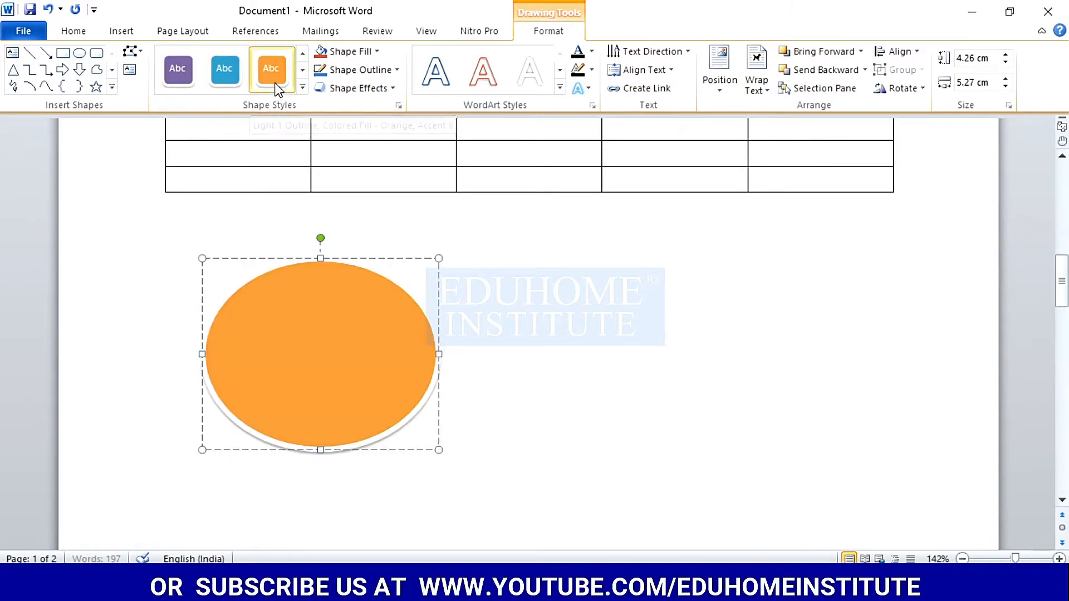
{"action": "left_click", "coordinate": [592, 52]}
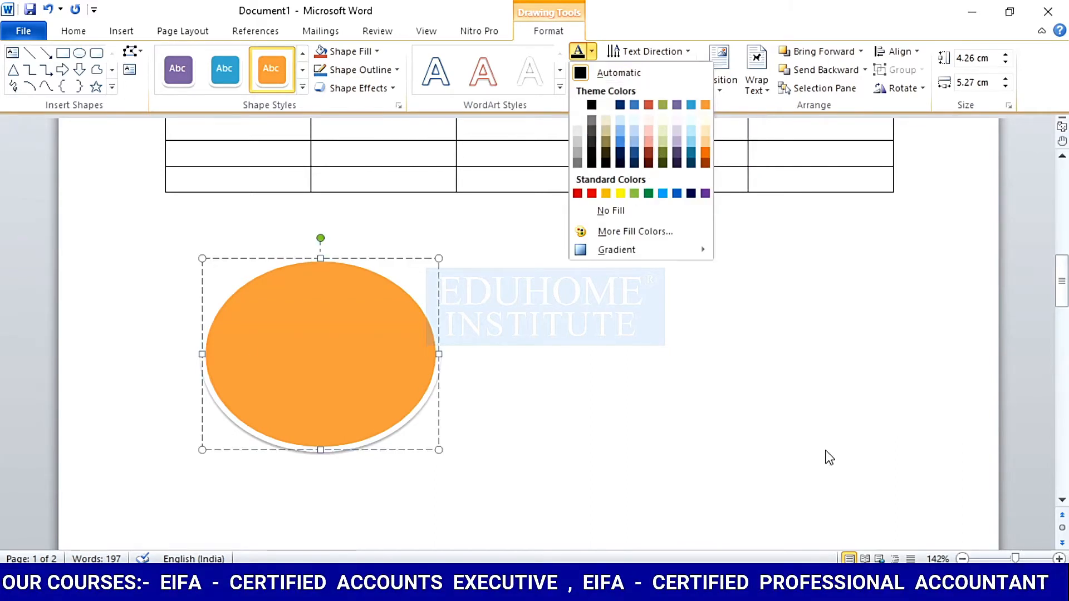
{"action": "left_click", "coordinate": [514, 295]}
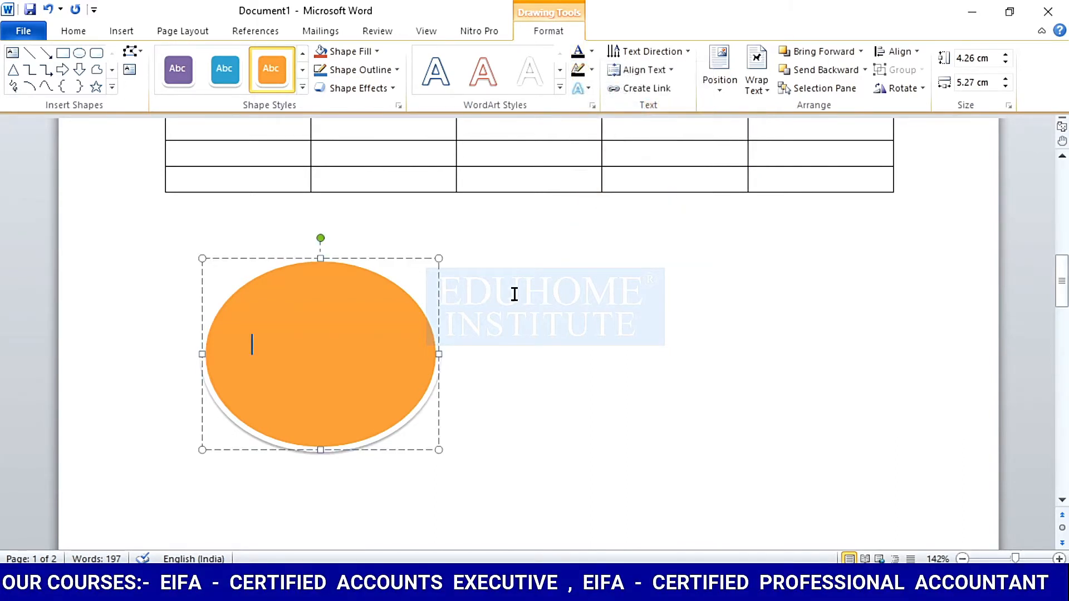
Step: Examine the available chart types from Column through Radar for insertion, and leave without inserting a chart
{"action": "left_click", "coordinate": [124, 30]}
{"action": "left_click", "coordinate": [530, 234]}
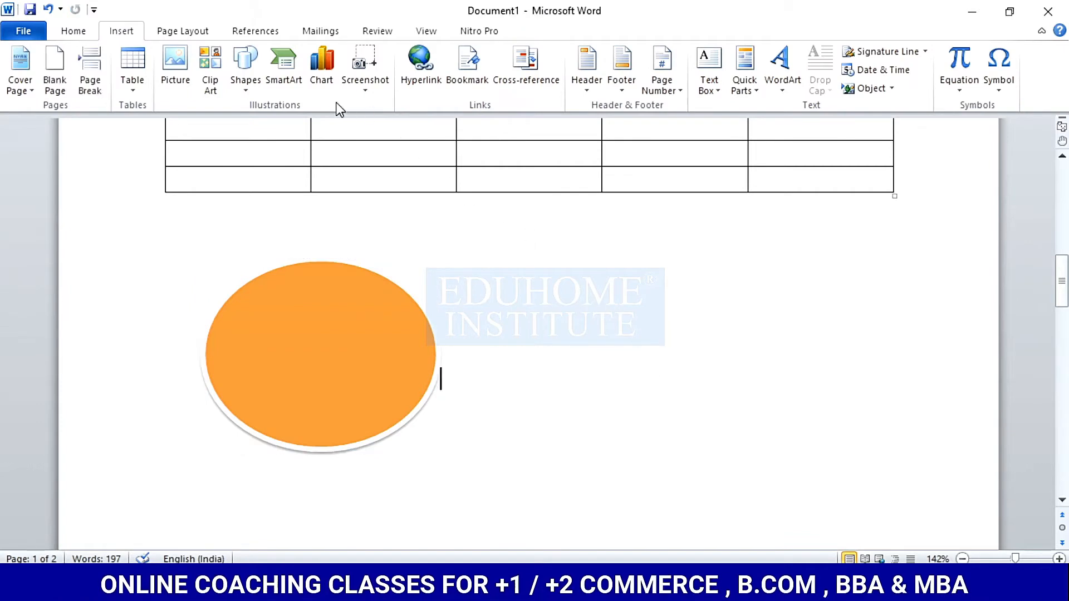
{"action": "left_click", "coordinate": [321, 84]}
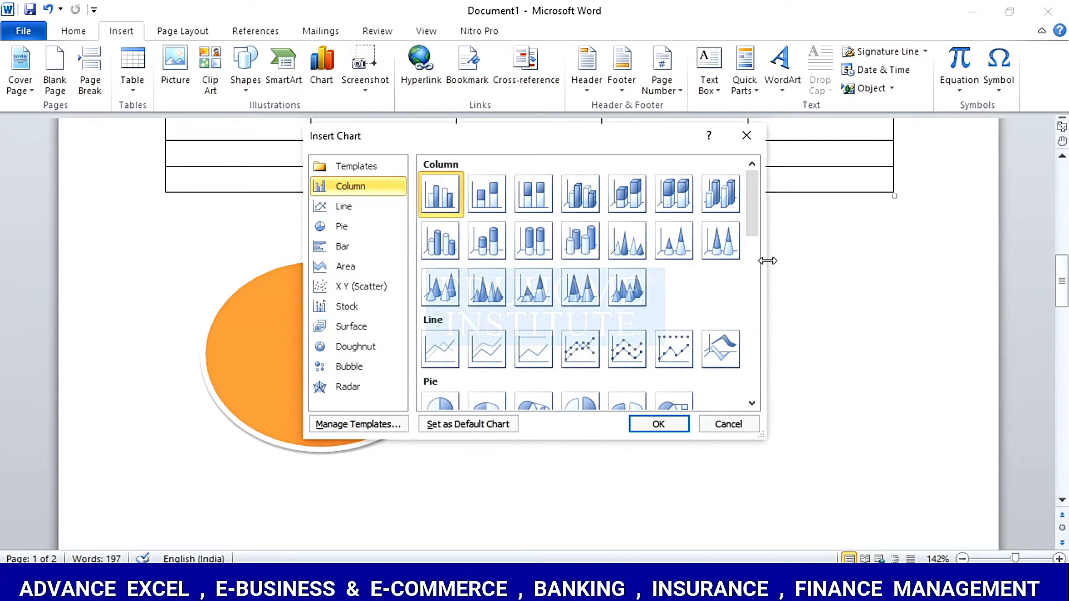
{"action": "scroll", "coordinate": [759, 270], "scroll_direction": "down", "scroll_amount": 3}
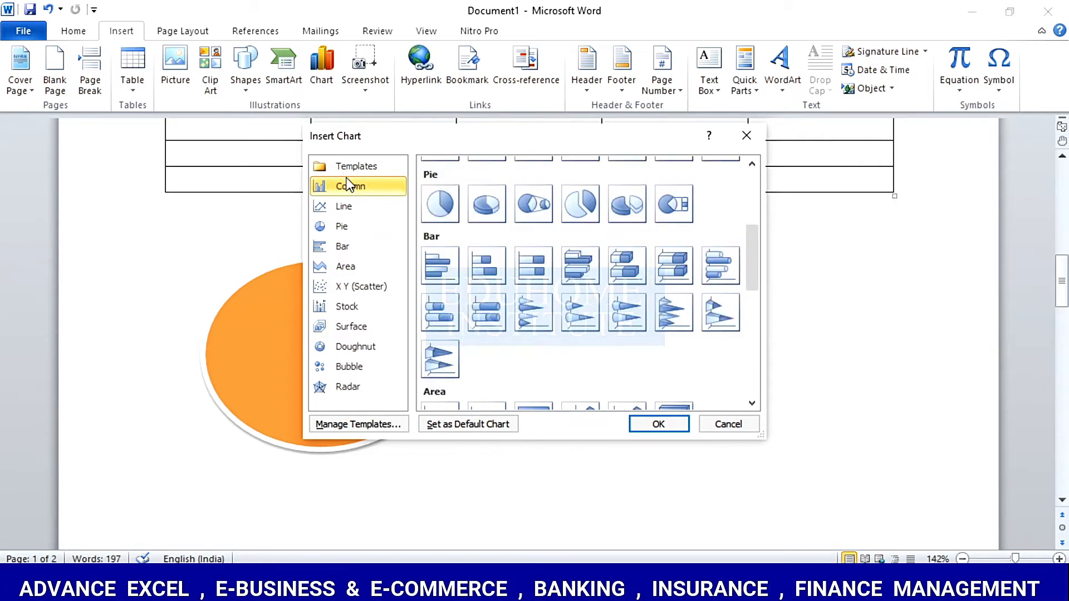
{"action": "left_click", "coordinate": [342, 207]}
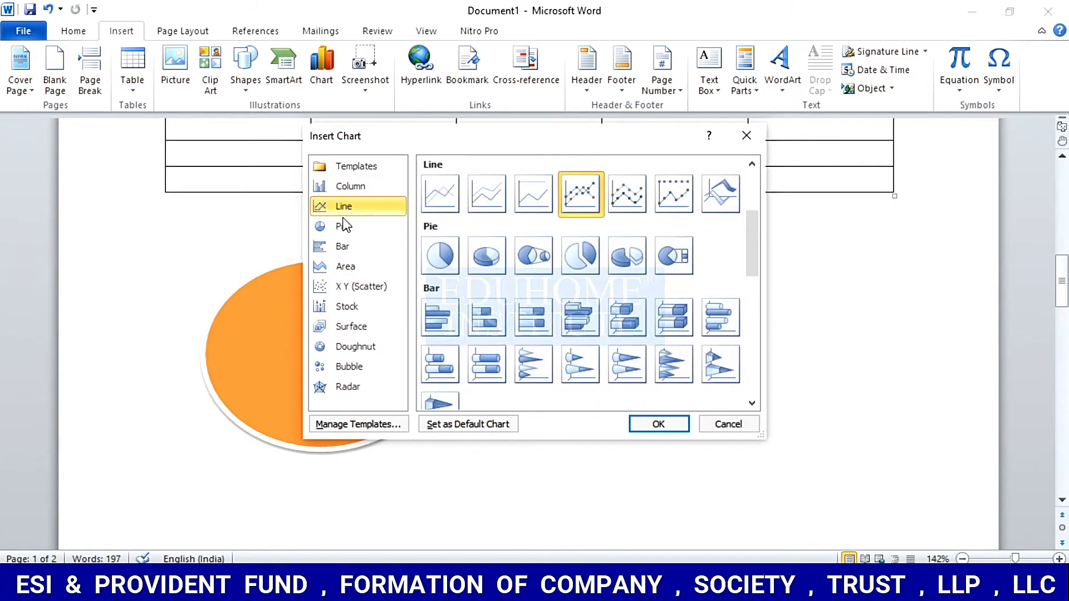
{"action": "left_click", "coordinate": [343, 226]}
{"action": "left_click", "coordinate": [348, 247]}
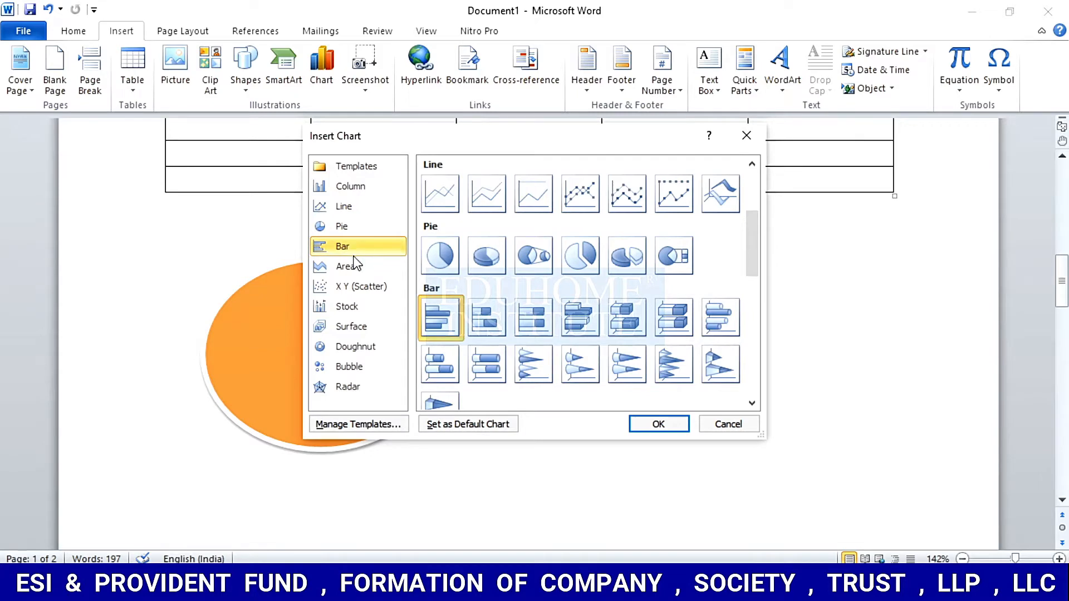
{"action": "left_click", "coordinate": [352, 266]}
{"action": "left_click", "coordinate": [370, 287]}
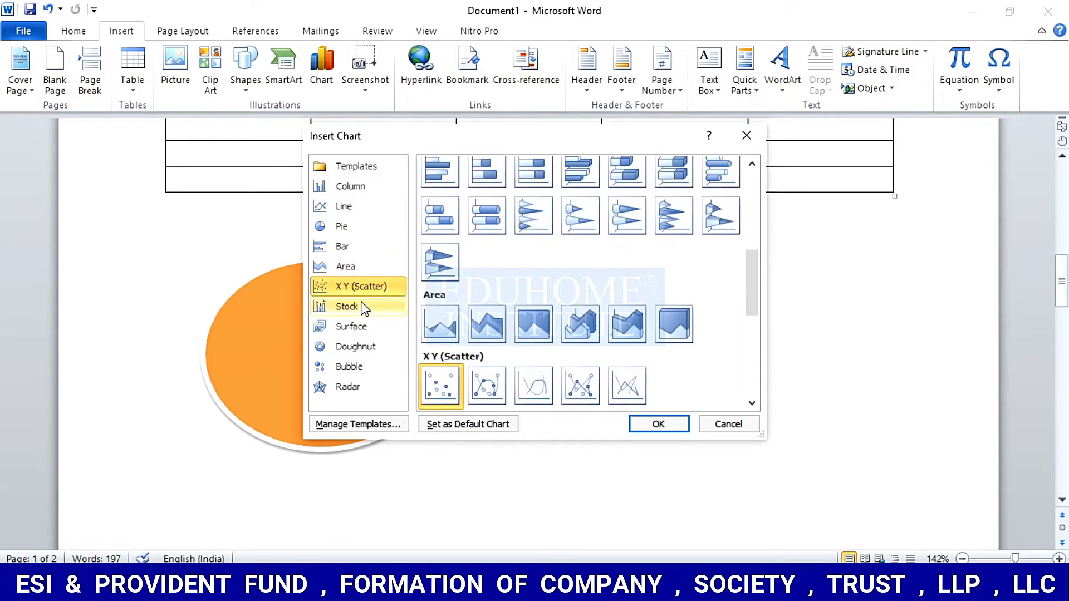
{"action": "left_click", "coordinate": [363, 307]}
{"action": "left_click", "coordinate": [367, 327]}
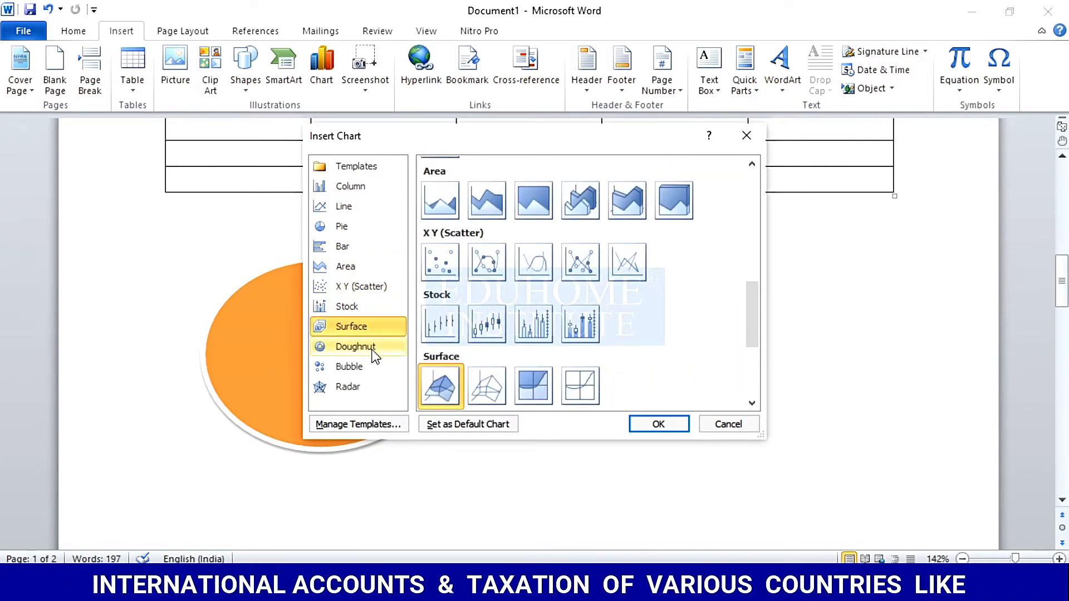
{"action": "left_click", "coordinate": [373, 351]}
{"action": "left_click", "coordinate": [371, 367]}
{"action": "left_click", "coordinate": [372, 387]}
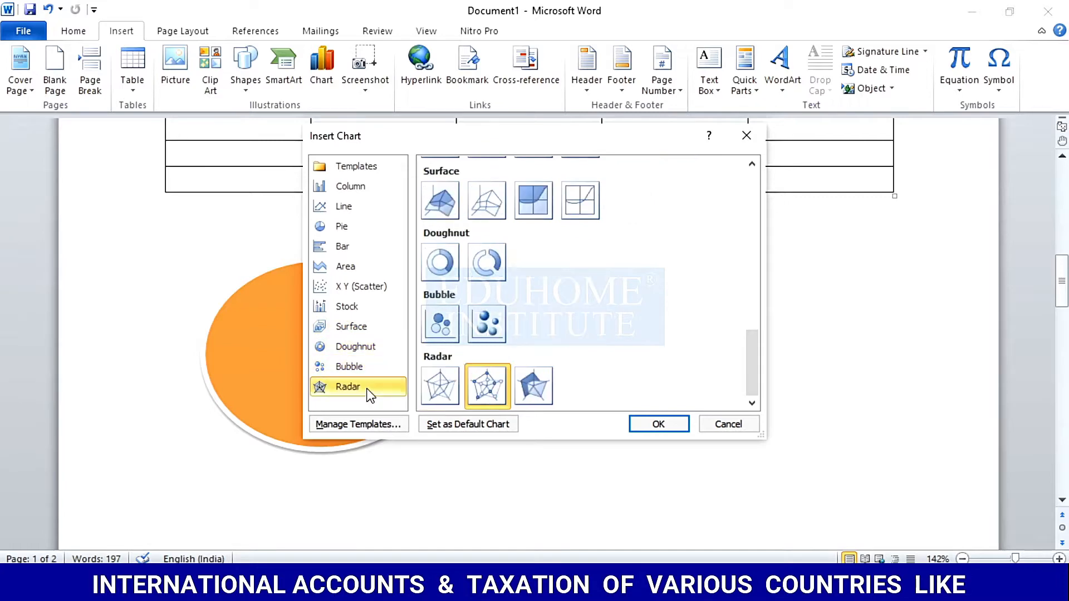
{"action": "left_click_drag", "start_coordinate": [754, 386], "coordinate": [764, 224]}
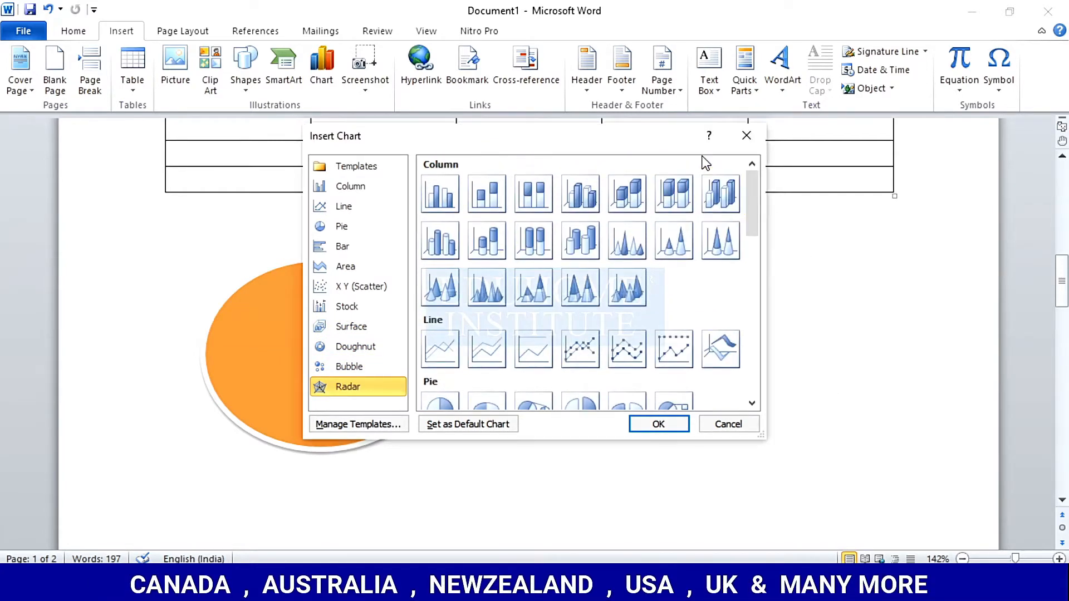
{"action": "left_click", "coordinate": [745, 135]}
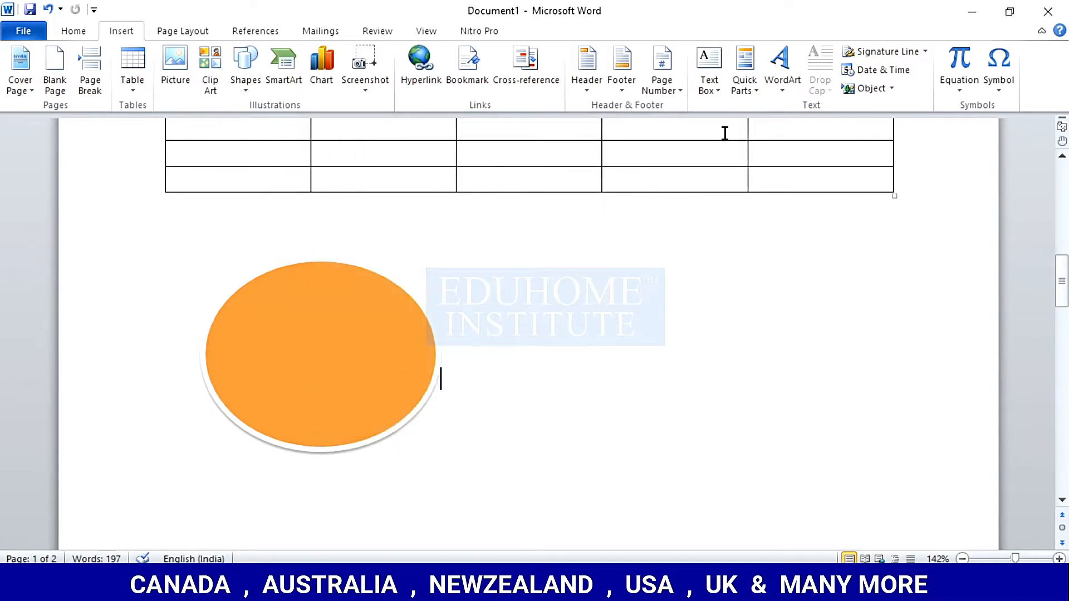
Step: Look through the folders and drives offered as hyperlink targets, and cancel without inserting a link
{"action": "left_click", "coordinate": [434, 75]}
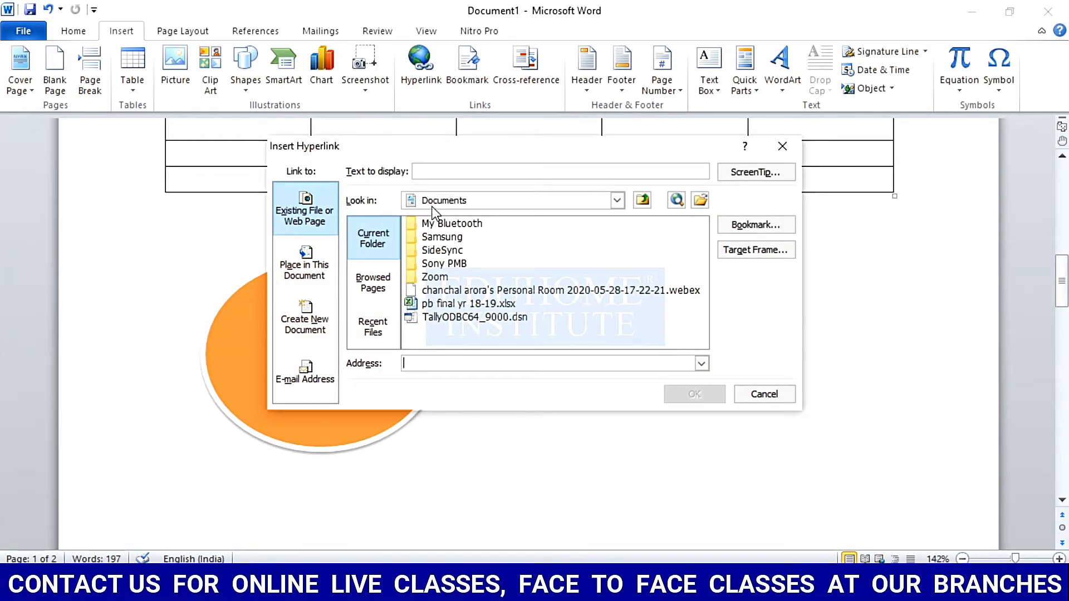
{"action": "left_click", "coordinate": [617, 201]}
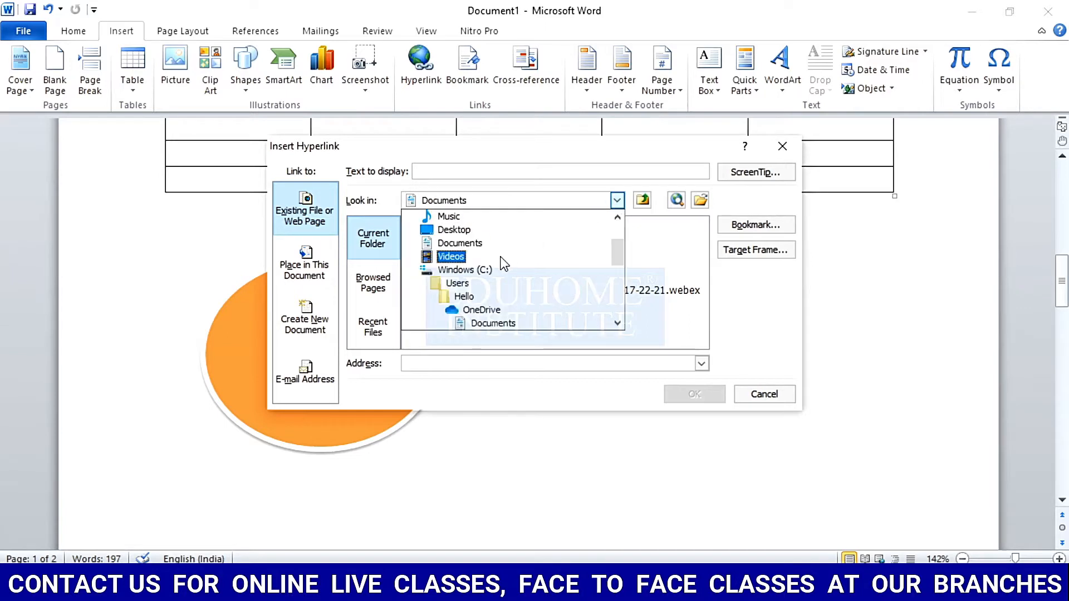
{"action": "scroll", "coordinate": [481, 315], "scroll_direction": "down", "scroll_amount": 1}
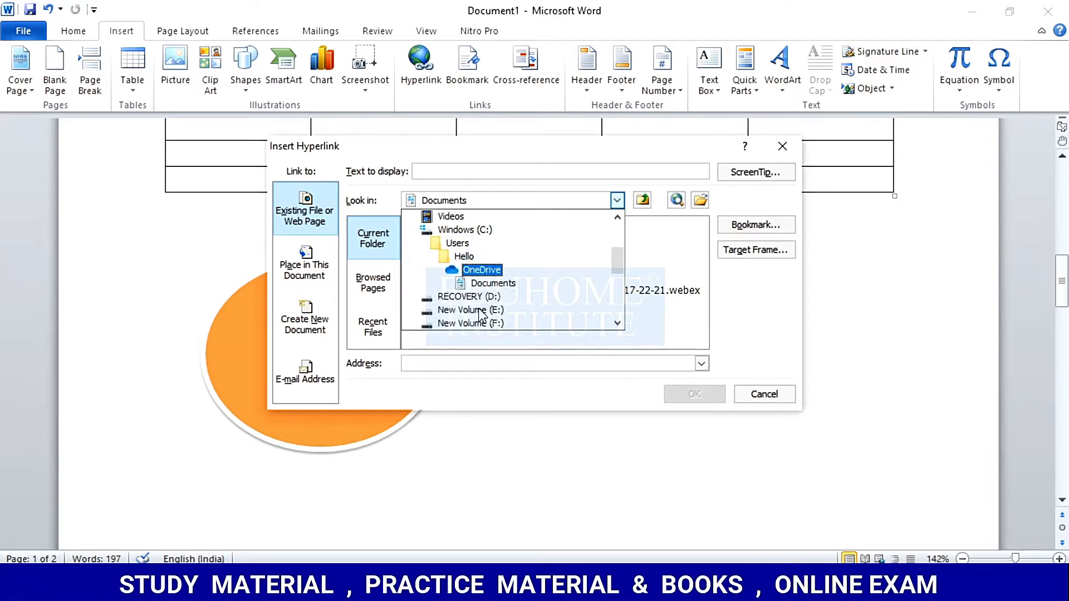
{"action": "scroll", "coordinate": [480, 315], "scroll_direction": "down", "scroll_amount": 2}
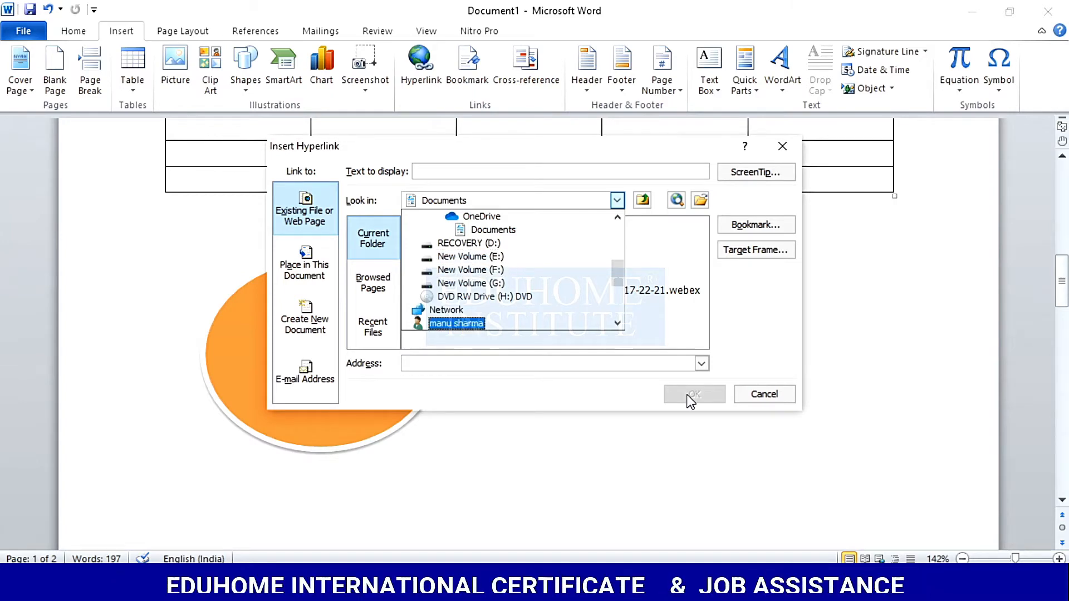
{"action": "left_click", "coordinate": [768, 394]}
{"action": "left_click", "coordinate": [768, 394]}
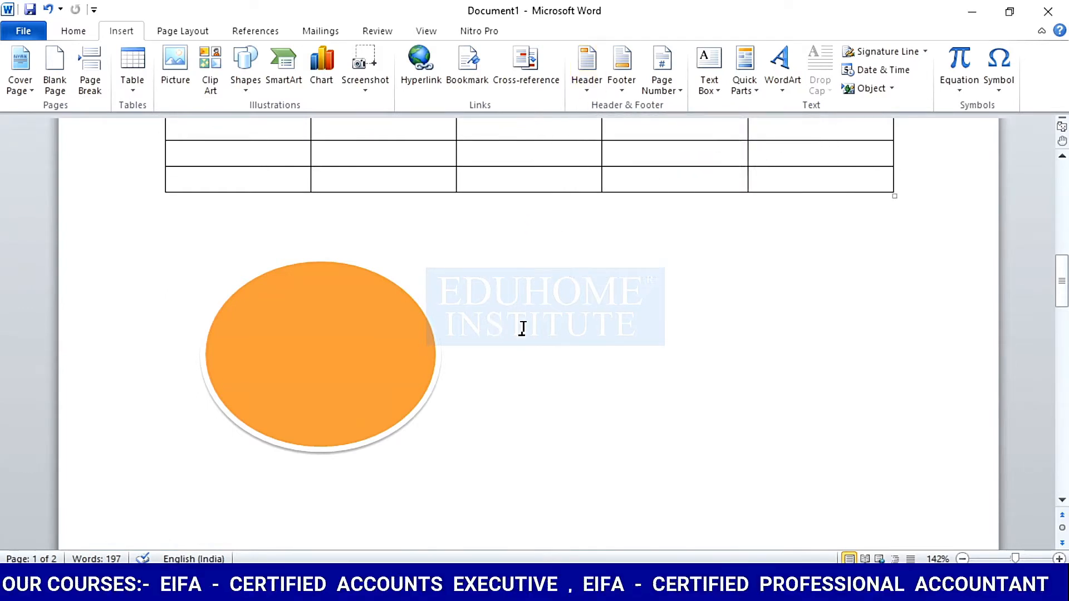
{"action": "scroll", "coordinate": [513, 385], "scroll_direction": "up", "scroll_amount": 10}
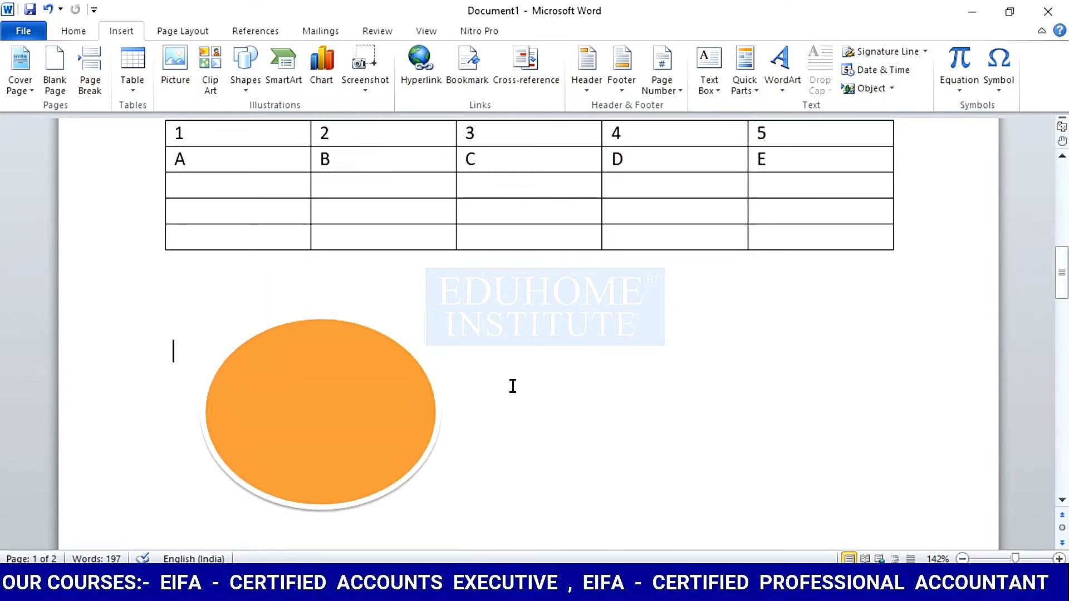
{"action": "scroll", "coordinate": [512, 386], "scroll_direction": "up", "scroll_amount": 3}
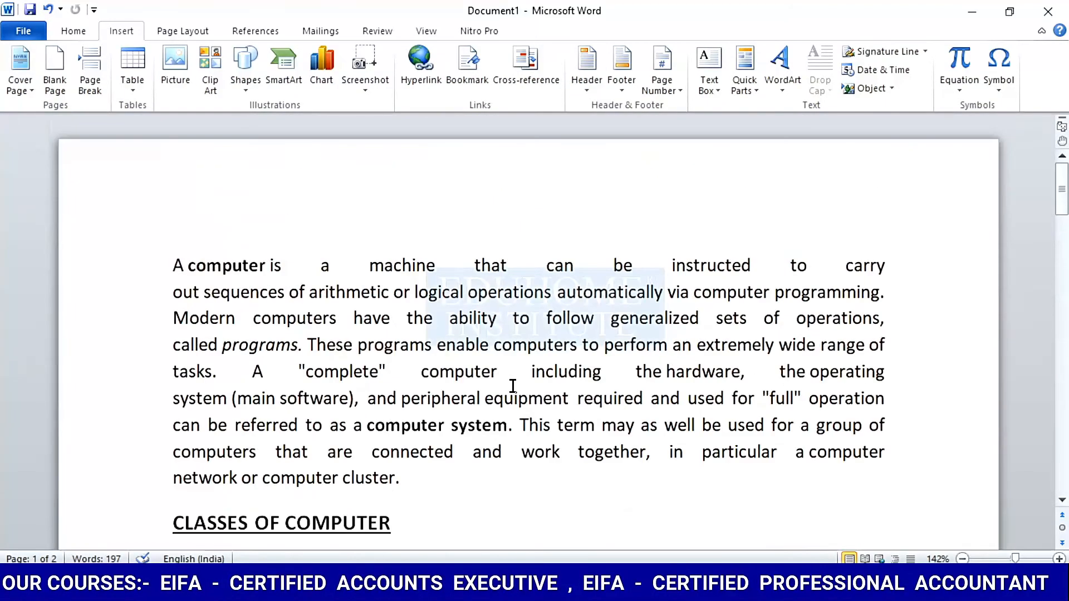
{"action": "scroll", "coordinate": [513, 386], "scroll_direction": "down", "scroll_amount": 9}
{"action": "scroll", "coordinate": [512, 386], "scroll_direction": "down", "scroll_amount": 9}
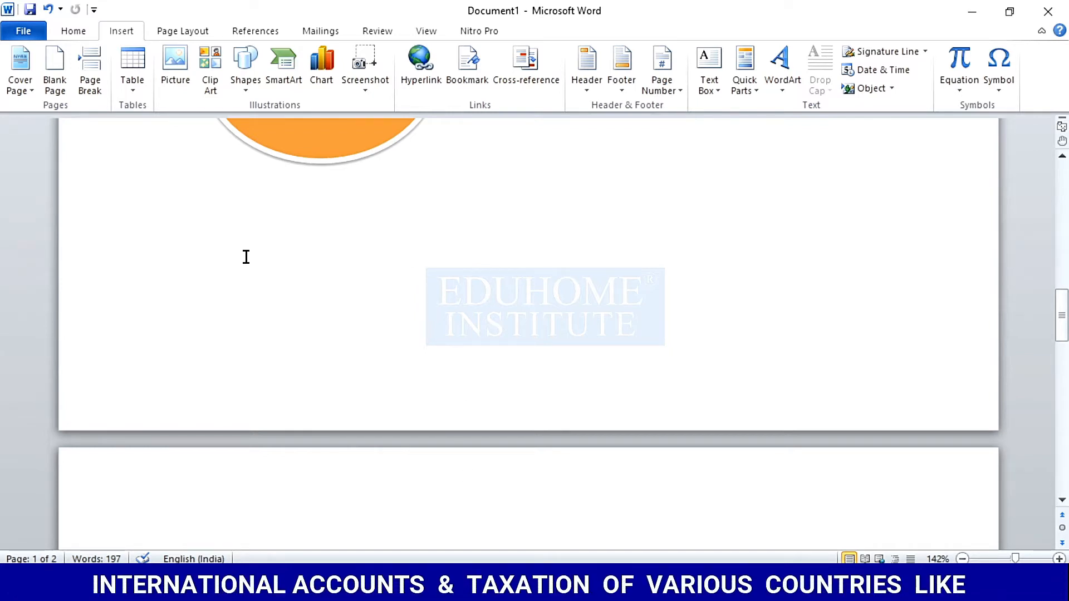
Step: Examine the page size, orientation and margin options for the document without changing them
{"action": "left_click", "coordinate": [191, 34]}
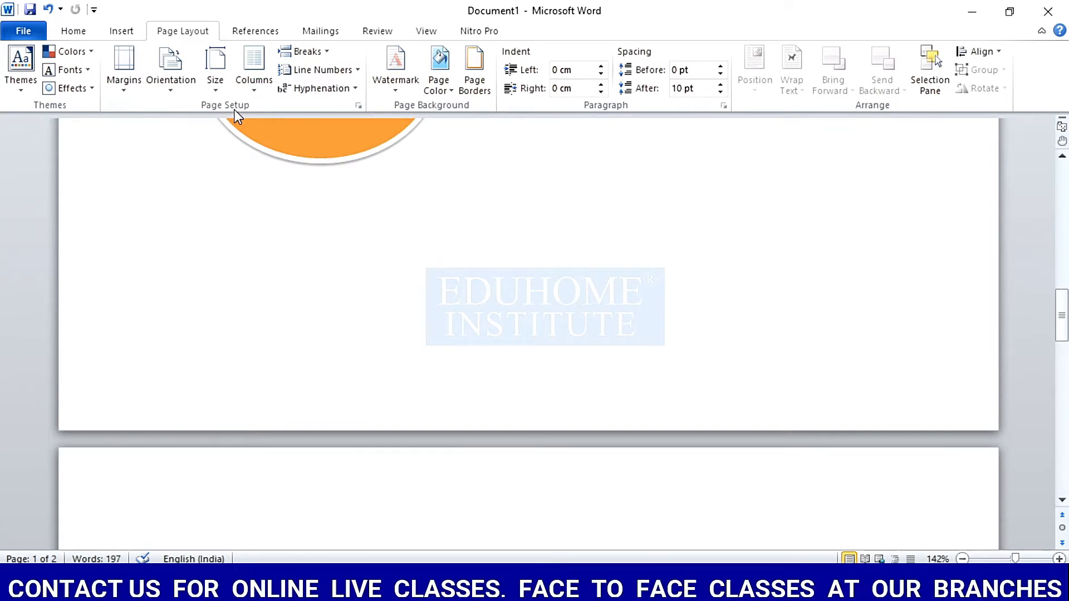
{"action": "left_click", "coordinate": [215, 77]}
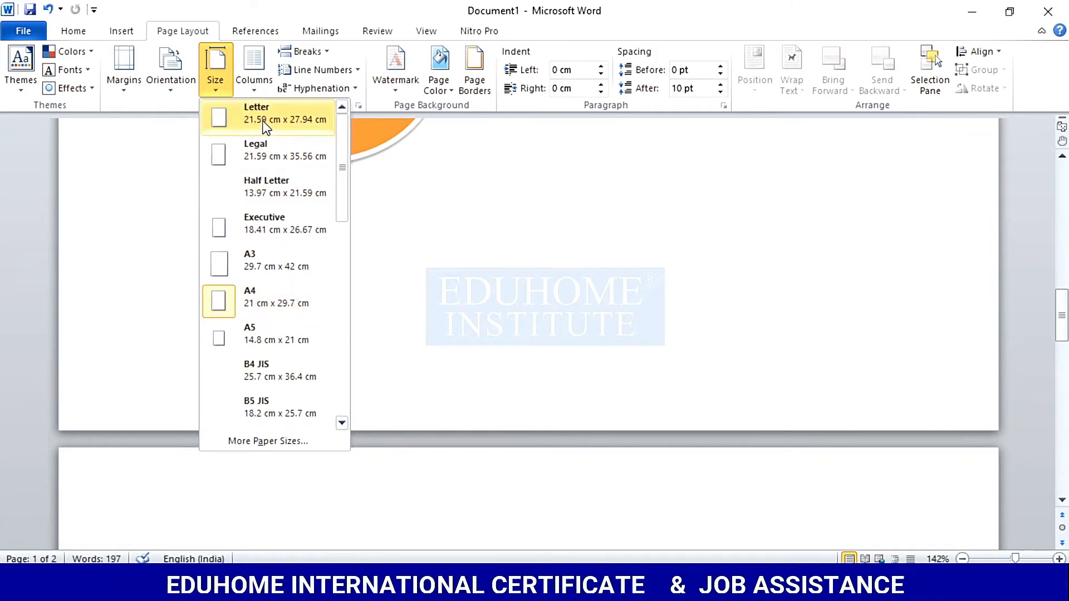
{"action": "left_click", "coordinate": [149, 205]}
{"action": "left_click", "coordinate": [184, 86]}
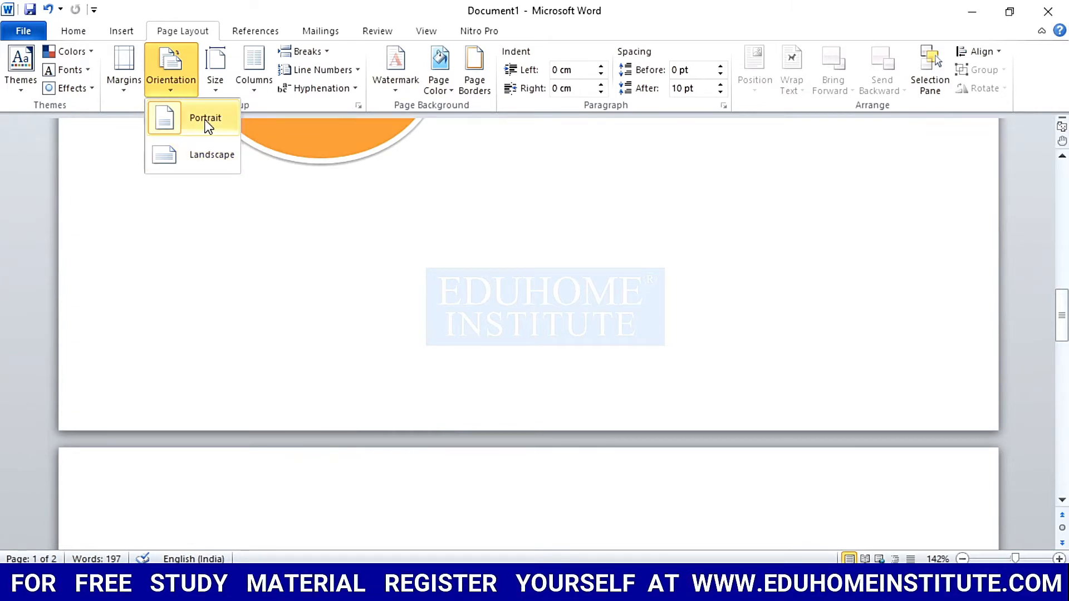
{"action": "left_click", "coordinate": [167, 162]}
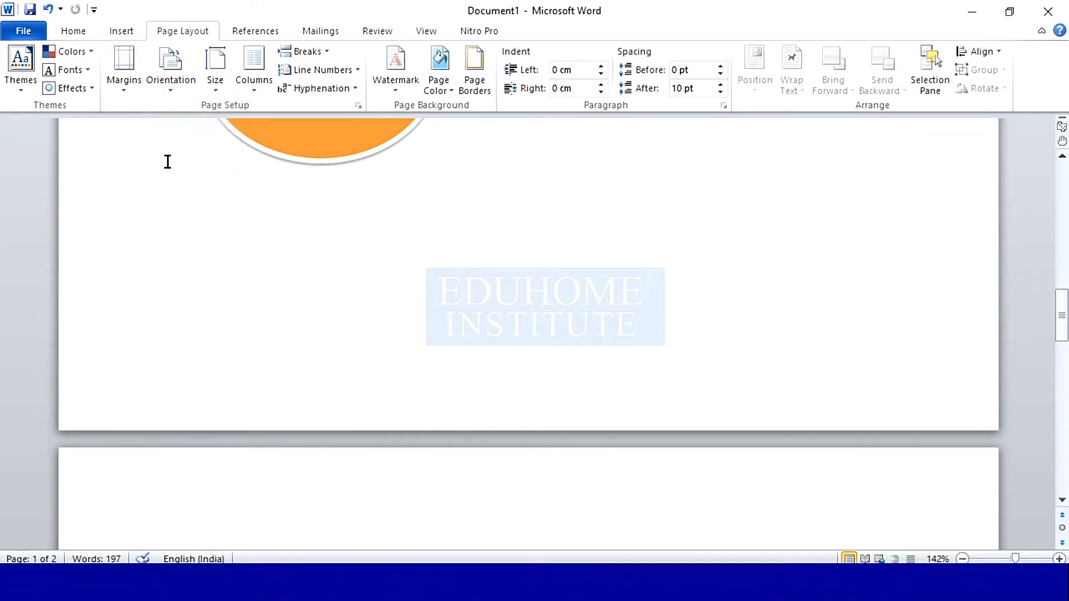
{"action": "left_click", "coordinate": [127, 84]}
{"action": "left_click", "coordinate": [403, 198]}
Step: Turn on the ruler for the document
{"action": "scroll", "coordinate": [403, 198], "scroll_direction": "up", "scroll_amount": 15}
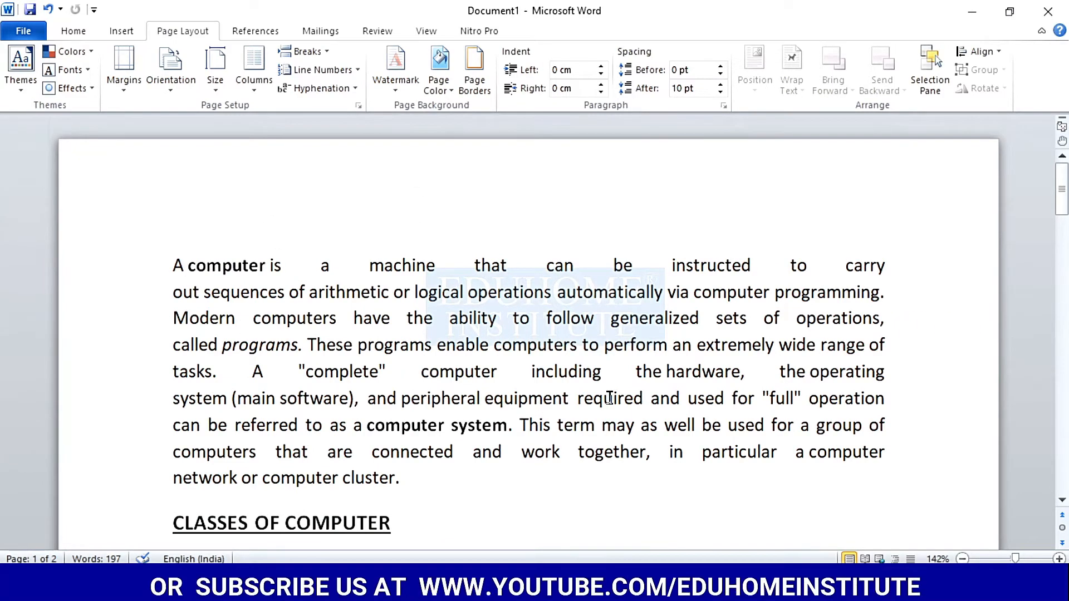
{"action": "scroll", "coordinate": [610, 397], "scroll_direction": "down", "scroll_amount": 10}
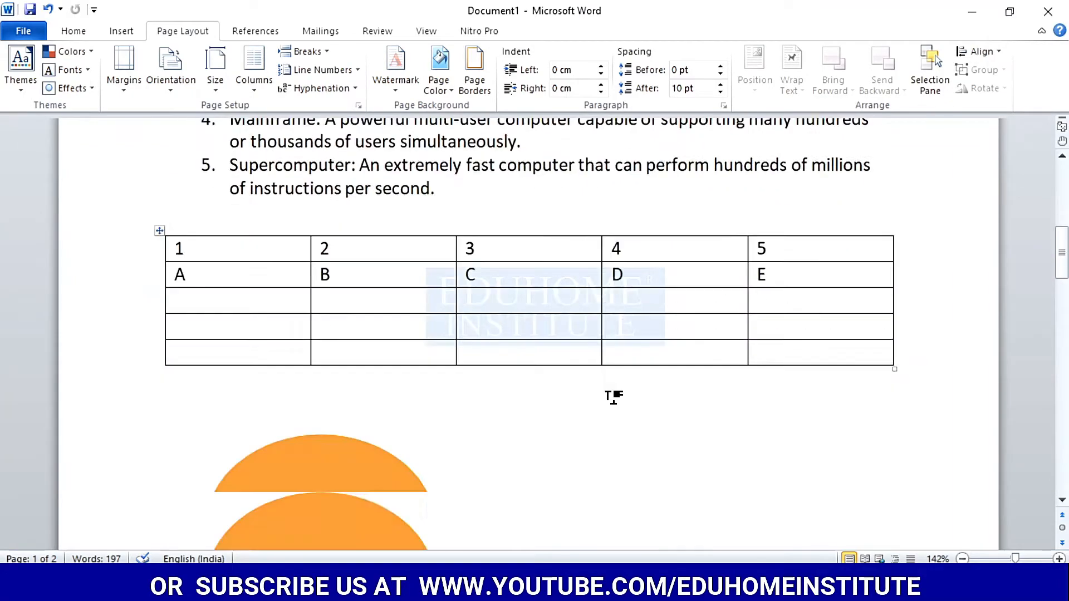
{"action": "scroll", "coordinate": [609, 398], "scroll_direction": "up", "scroll_amount": 12}
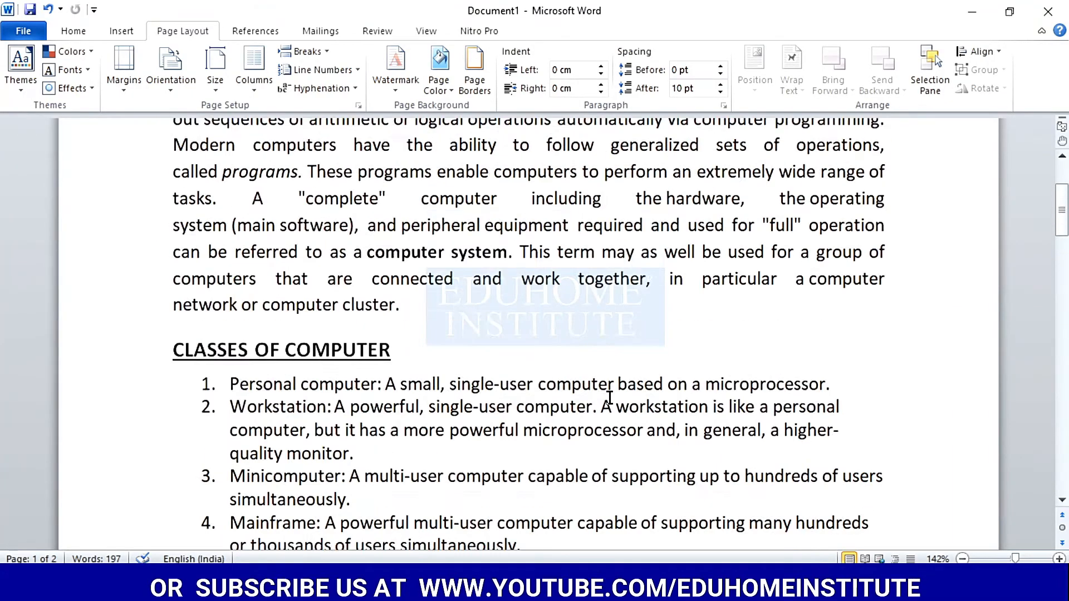
{"action": "left_click", "coordinate": [426, 31]}
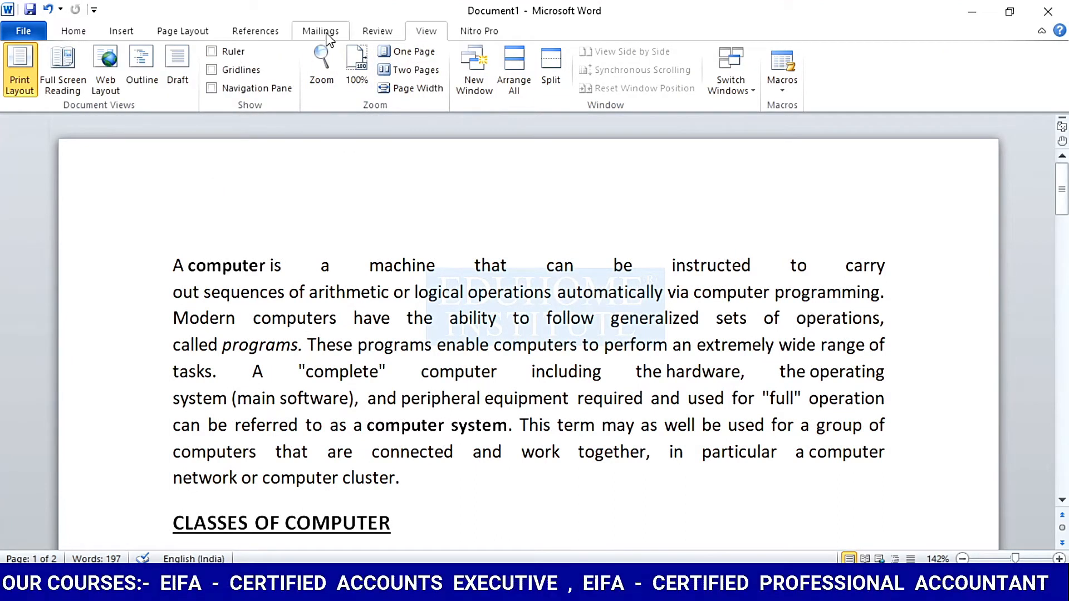
{"action": "left_click", "coordinate": [212, 52]}
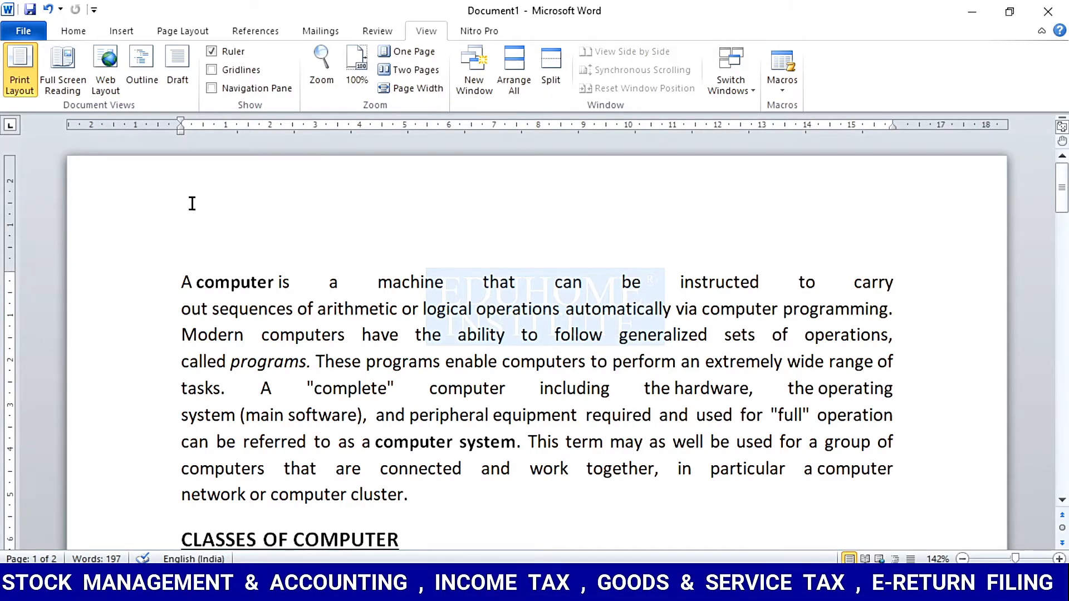
Step: Review the margin presets and apply the Narrow margins of 1.27 cm on all sides to the document
{"action": "left_click", "coordinate": [180, 32]}
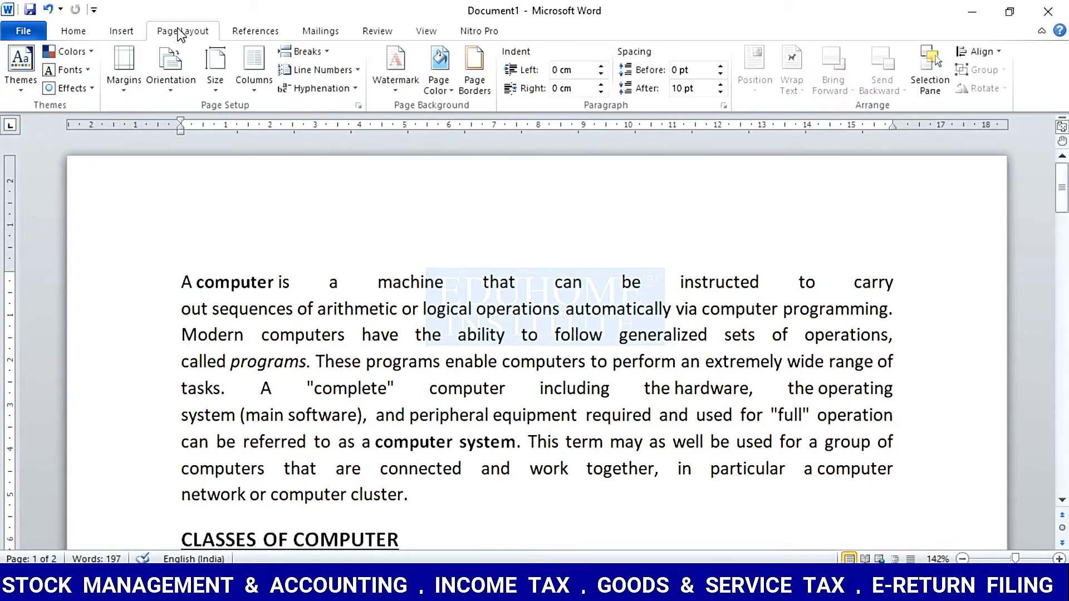
{"action": "left_click", "coordinate": [131, 94]}
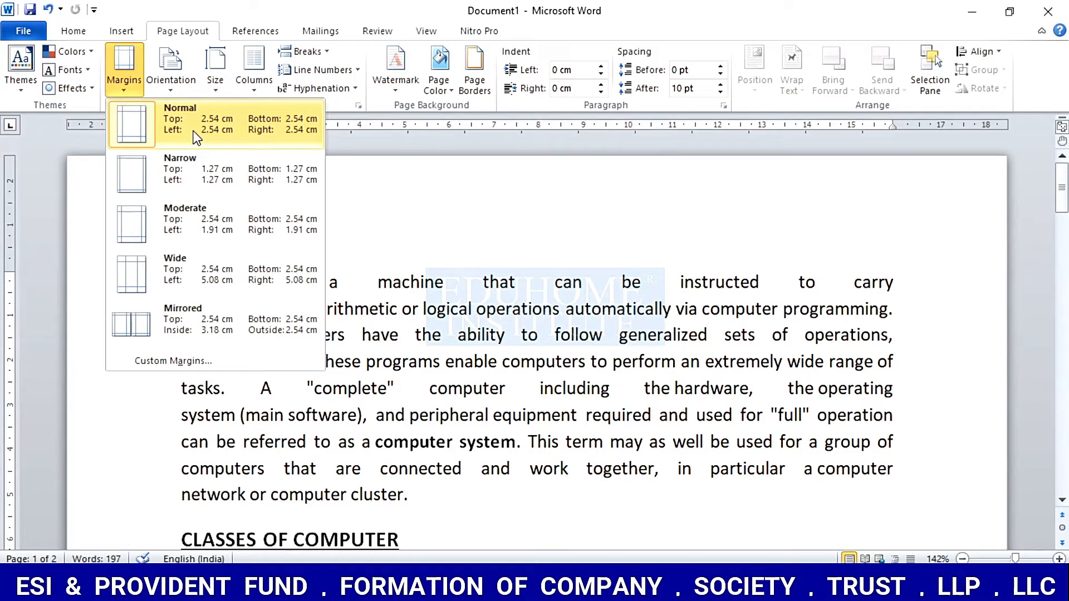
{"action": "key", "text": "Down"}
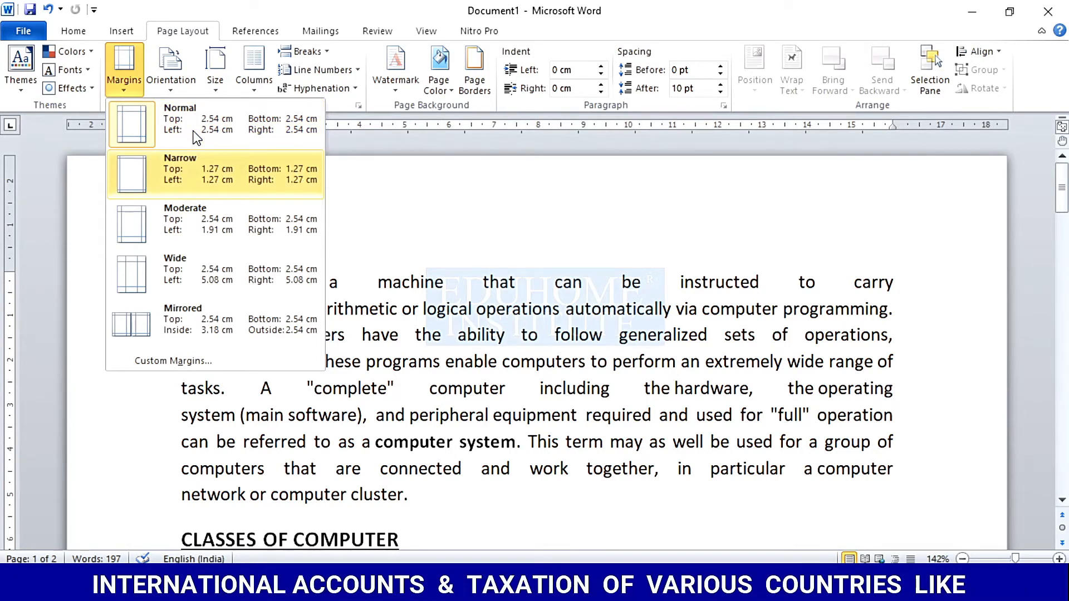
{"action": "key", "text": "Down"}
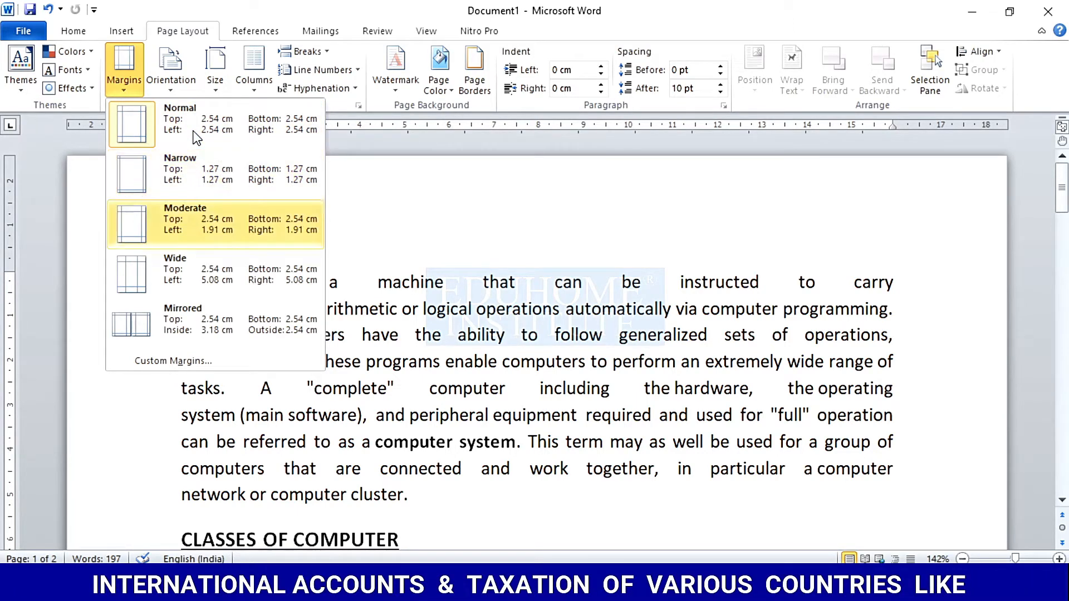
{"action": "key", "text": "Down"}
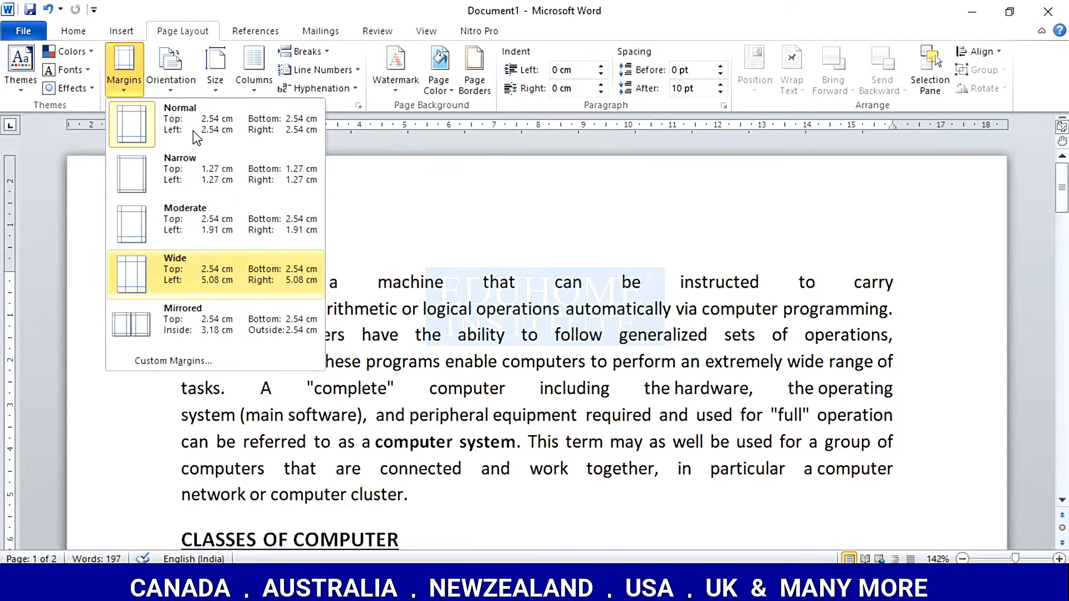
{"action": "key", "text": "Down"}
{"action": "key", "text": "Up"}
{"action": "key", "text": "Up"}
{"action": "key", "text": "Up"}
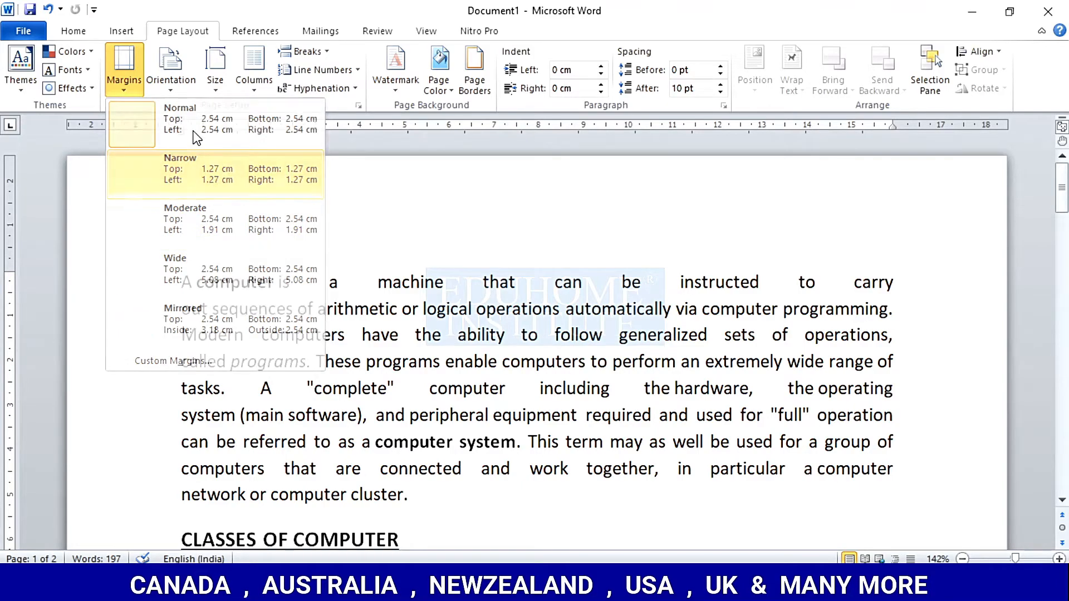
{"action": "left_click", "coordinate": [201, 168]}
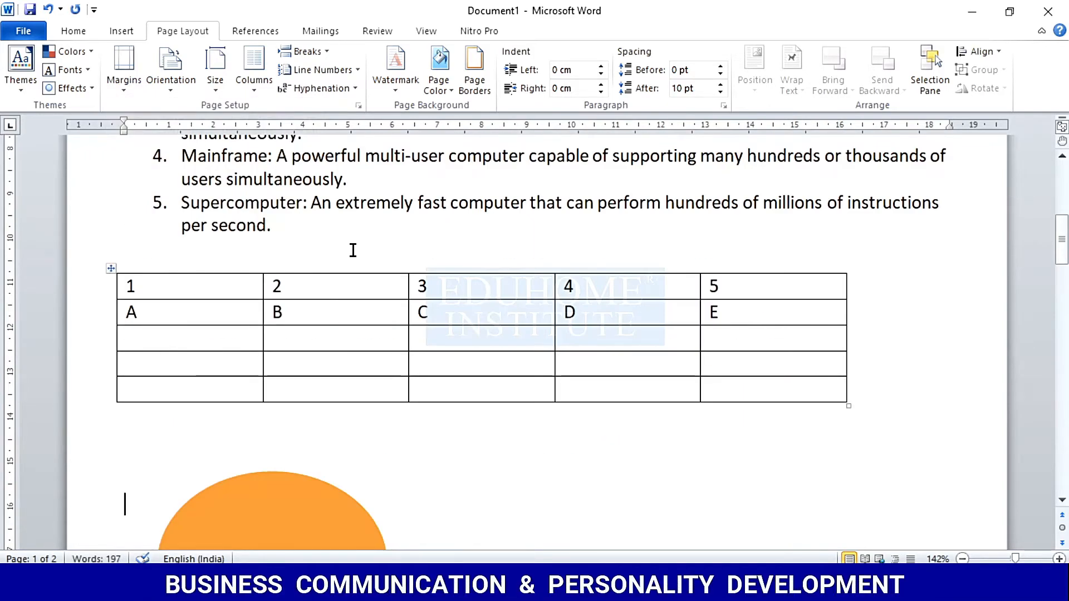
{"action": "scroll", "coordinate": [350, 248], "scroll_direction": "up", "scroll_amount": 6}
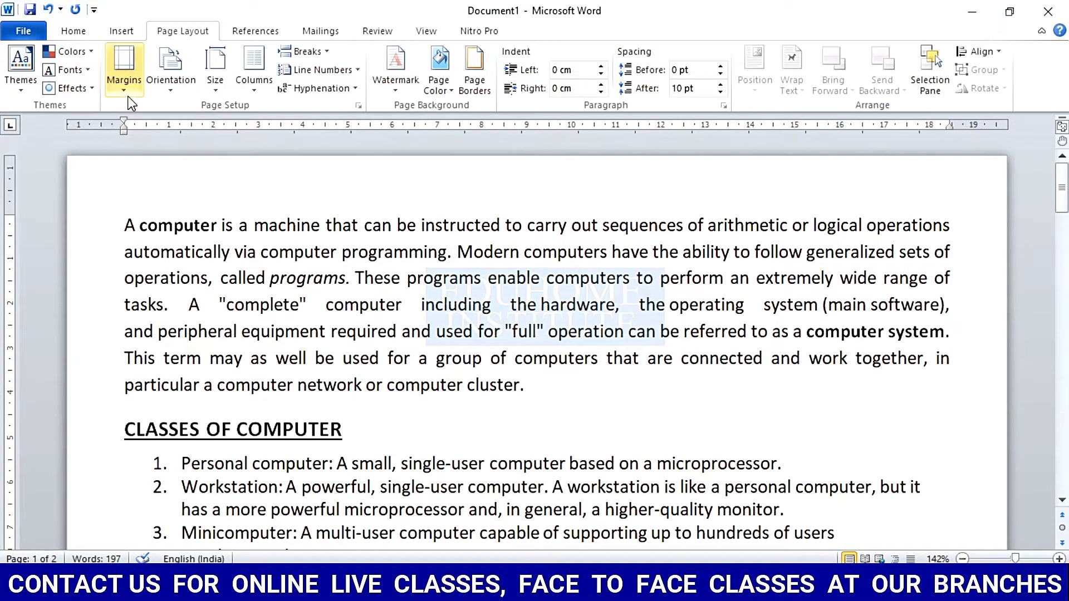
Step: Open the custom margin settings and set the document's top and left margins to 0.5 cm
{"action": "left_click", "coordinate": [124, 72]}
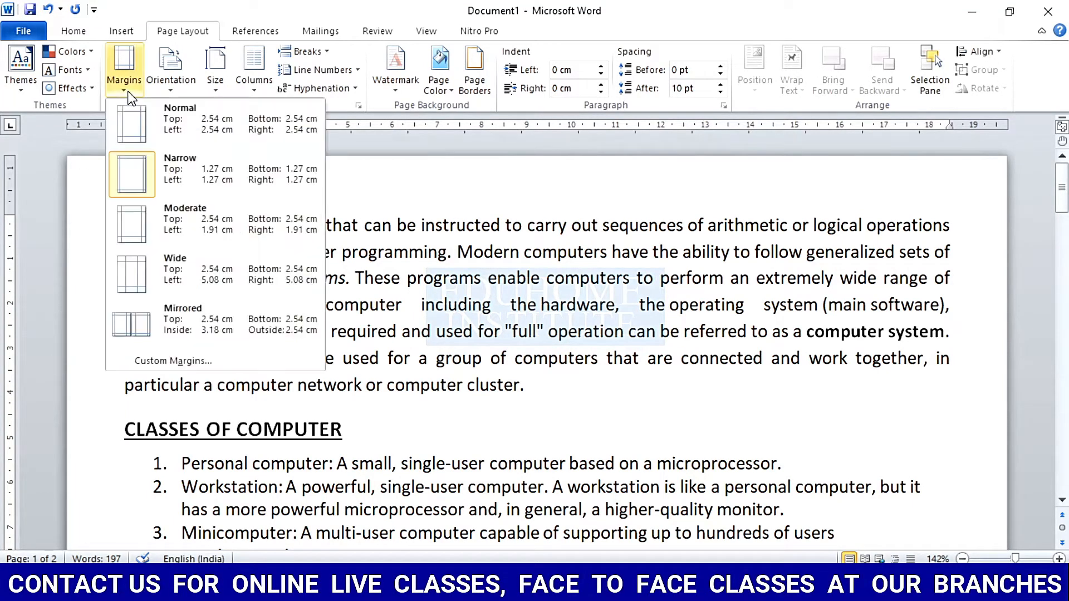
{"action": "left_click", "coordinate": [141, 362]}
{"action": "left_click", "coordinate": [513, 132]}
{"action": "left_click", "coordinate": [512, 133]}
{"action": "left_click", "coordinate": [512, 132]}
{"action": "left_click", "coordinate": [512, 133]}
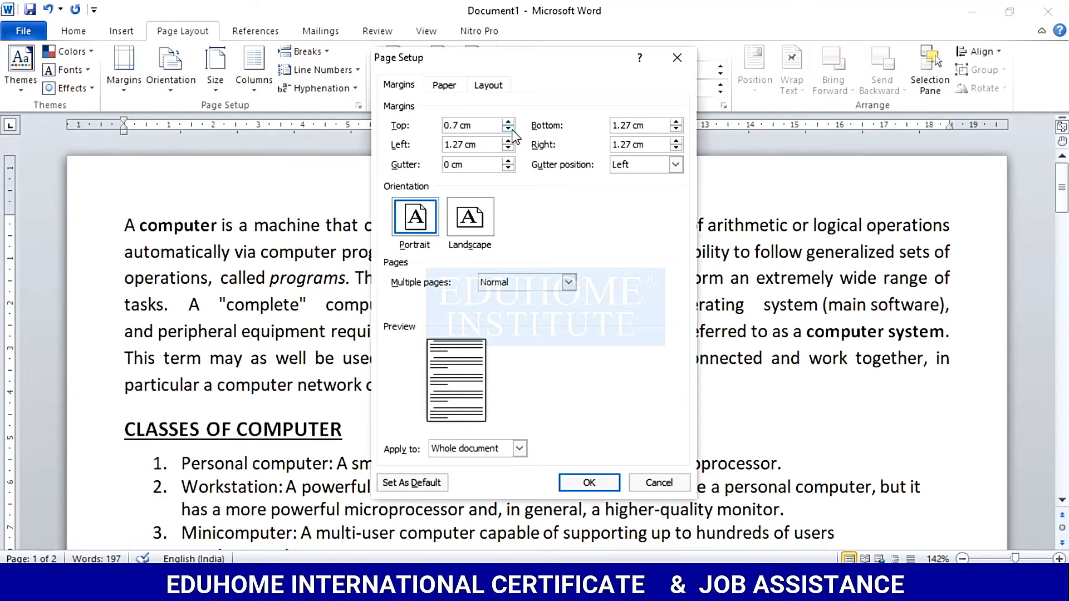
{"action": "left_click", "coordinate": [508, 148]}
{"action": "left_click", "coordinate": [508, 148]}
{"action": "left_click", "coordinate": [508, 148]}
{"action": "left_click", "coordinate": [508, 148]}
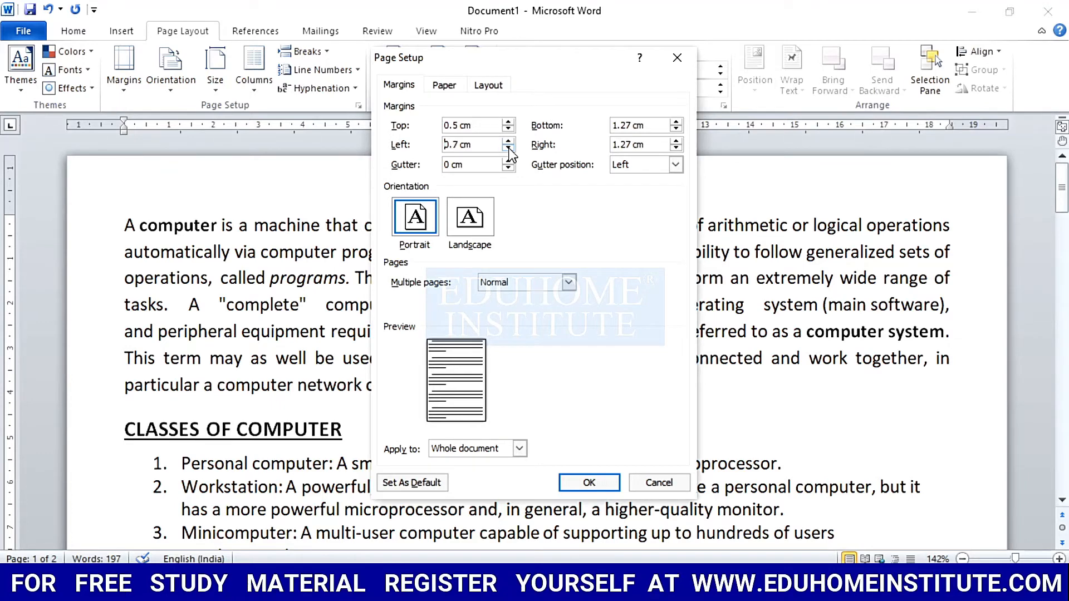
Step: Set the bottom and right margins to 0.5 cm and apply the custom margins to the whole document
{"action": "left_click", "coordinate": [677, 128]}
{"action": "left_click", "coordinate": [677, 128]}
{"action": "left_click", "coordinate": [677, 129]}
{"action": "left_click", "coordinate": [677, 128]}
{"action": "left_click", "coordinate": [677, 128]}
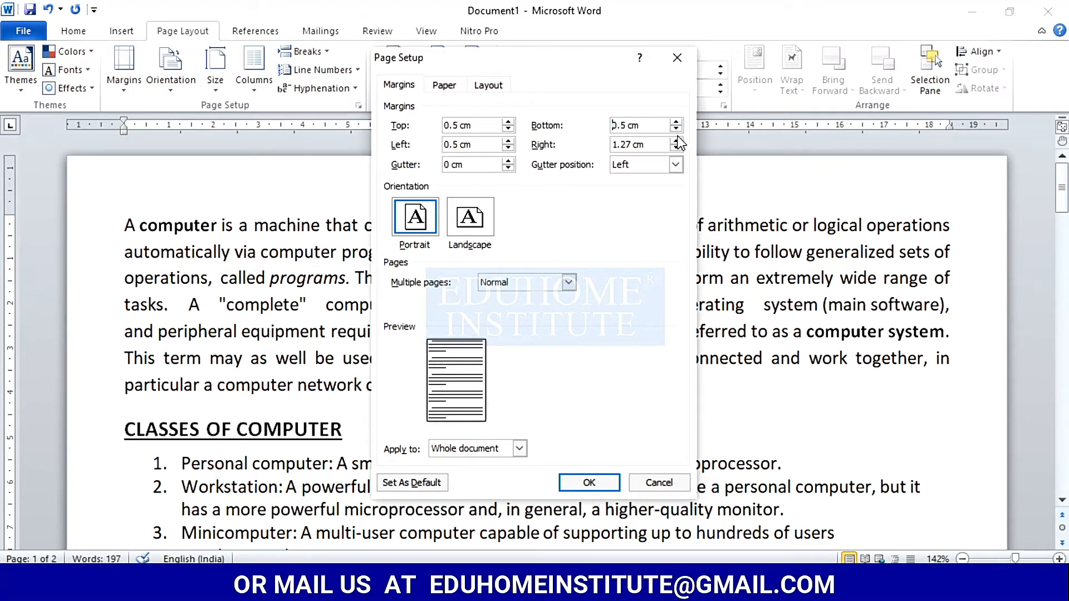
{"action": "left_click", "coordinate": [676, 149]}
{"action": "left_click", "coordinate": [676, 148]}
{"action": "left_click", "coordinate": [677, 148]}
{"action": "left_click", "coordinate": [676, 148]}
{"action": "left_click", "coordinate": [676, 148]}
{"action": "left_click", "coordinate": [677, 148]}
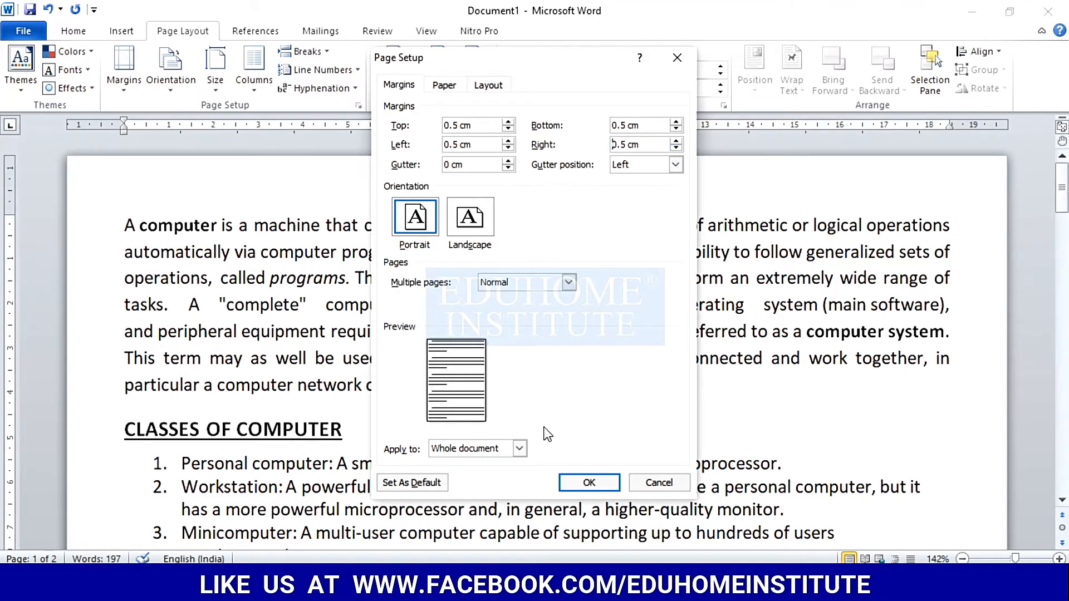
{"action": "left_click", "coordinate": [590, 482]}
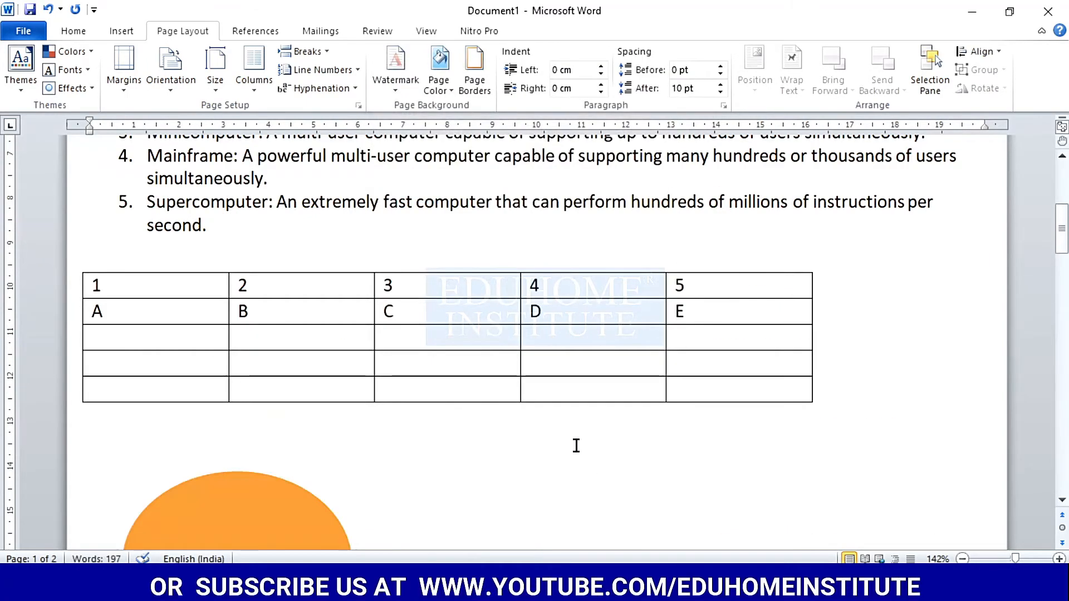
Step: Check the page layout with the custom margins, and reapply the Narrow preset of 1.27 cm on all sides
{"action": "scroll", "coordinate": [577, 446], "scroll_direction": "up", "scroll_amount": 5}
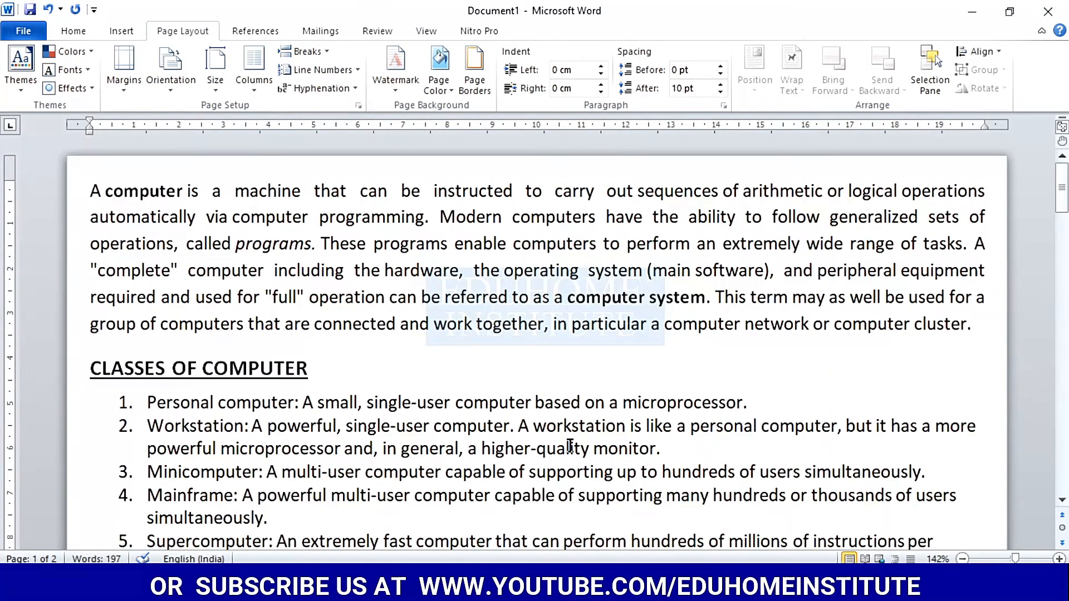
{"action": "scroll", "coordinate": [570, 445], "scroll_direction": "down", "scroll_amount": 3, "text": "ctrl"}
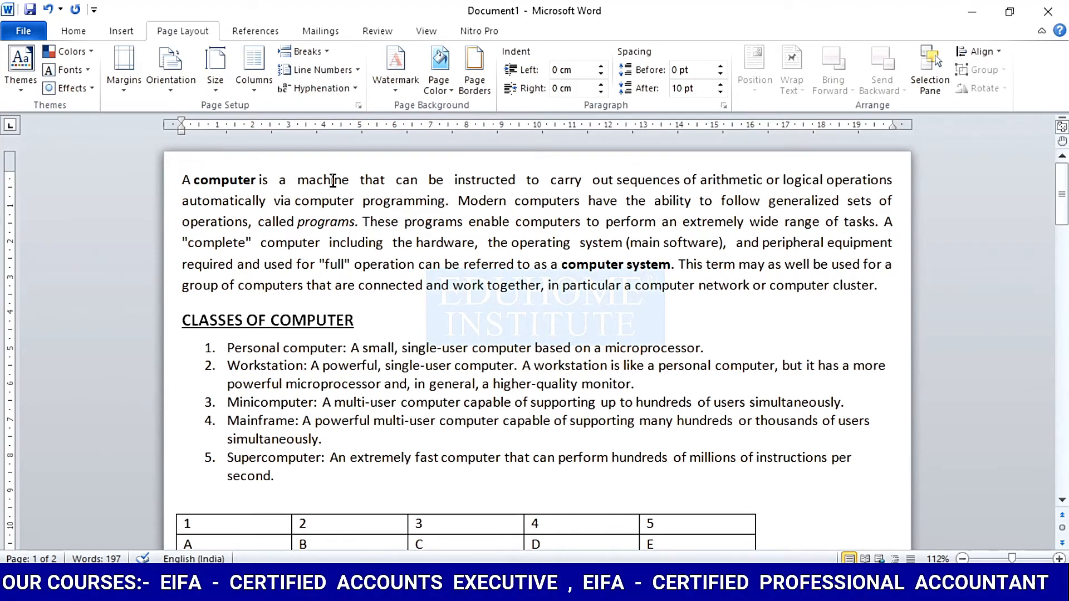
{"action": "scroll", "coordinate": [332, 179], "scroll_direction": "down", "scroll_amount": 5}
{"action": "scroll", "coordinate": [333, 187], "scroll_direction": "up", "scroll_amount": 4}
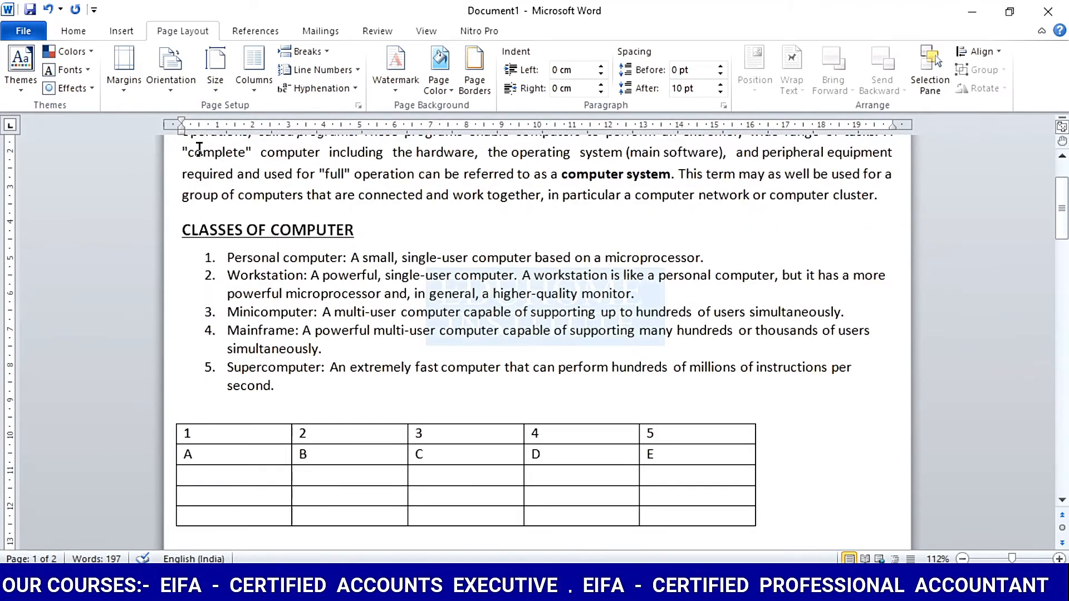
{"action": "left_click", "coordinate": [124, 78]}
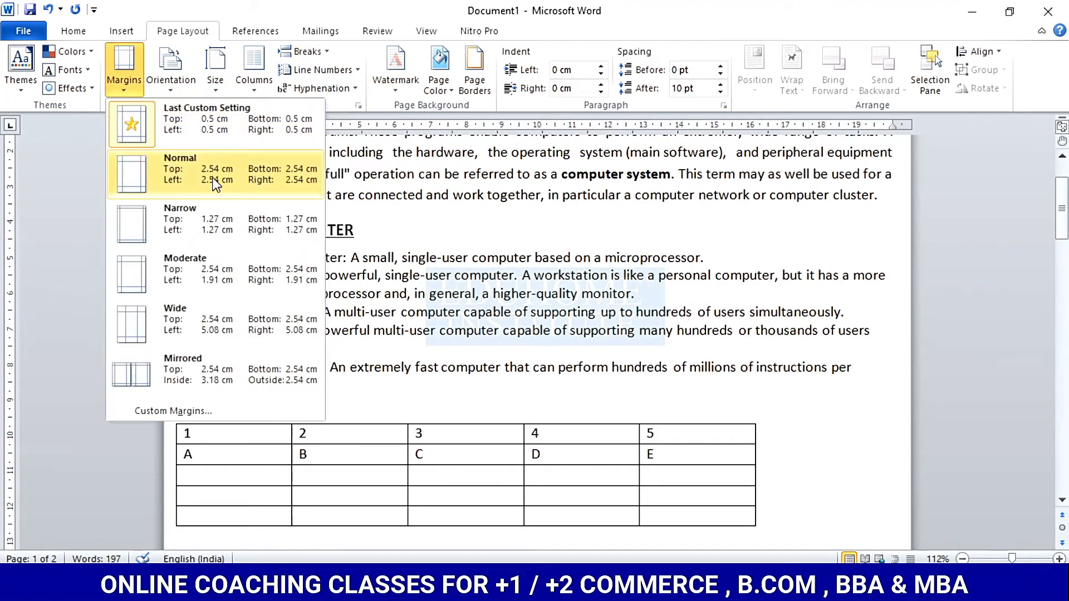
{"action": "left_click", "coordinate": [215, 223]}
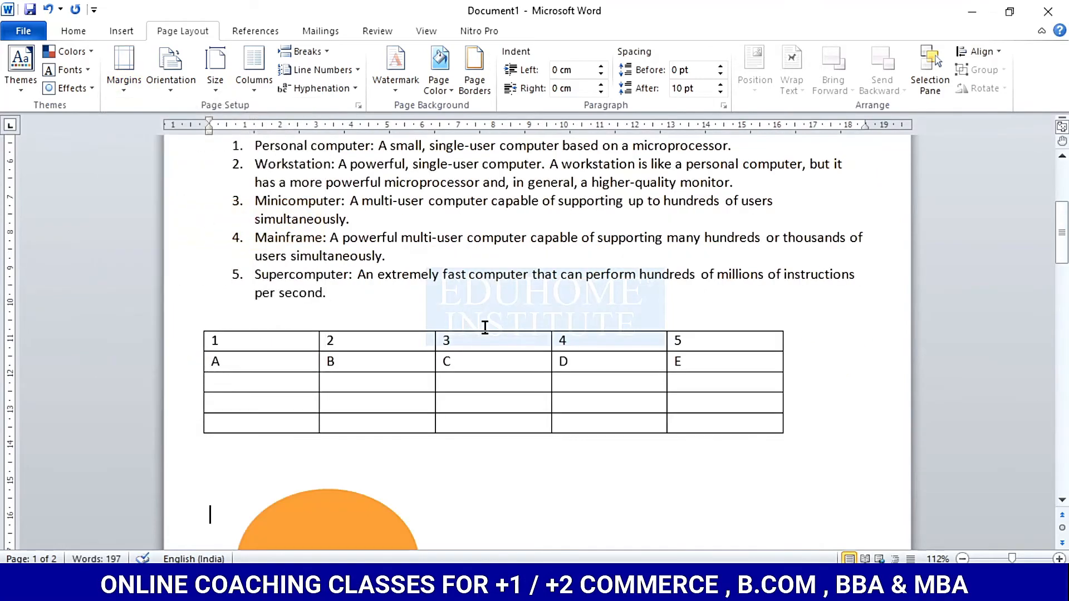
{"action": "scroll", "coordinate": [512, 329], "scroll_direction": "up", "scroll_amount": 5}
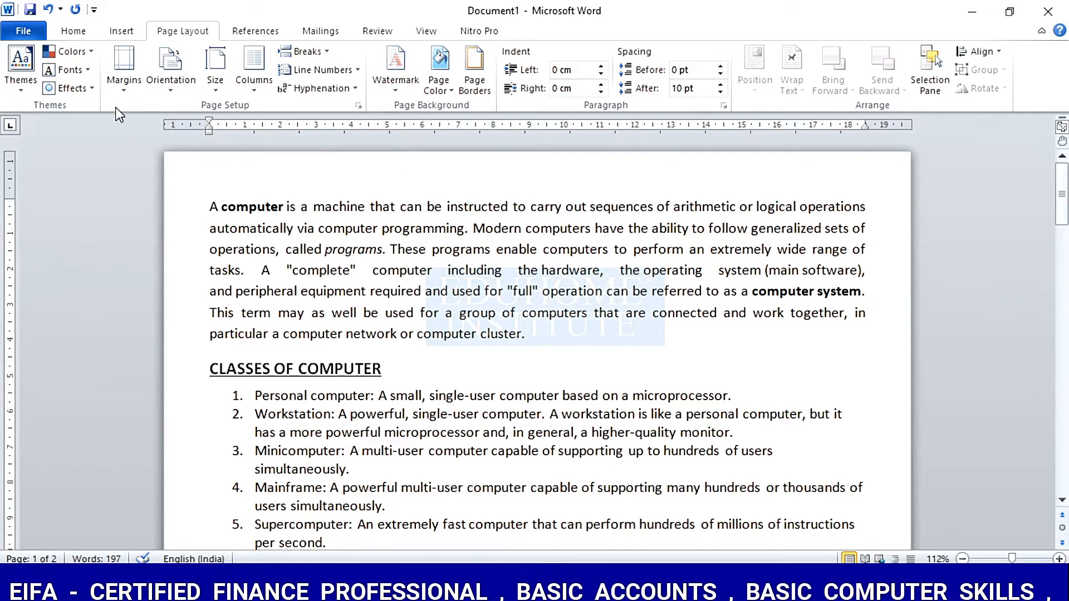
{"action": "left_click", "coordinate": [124, 69]}
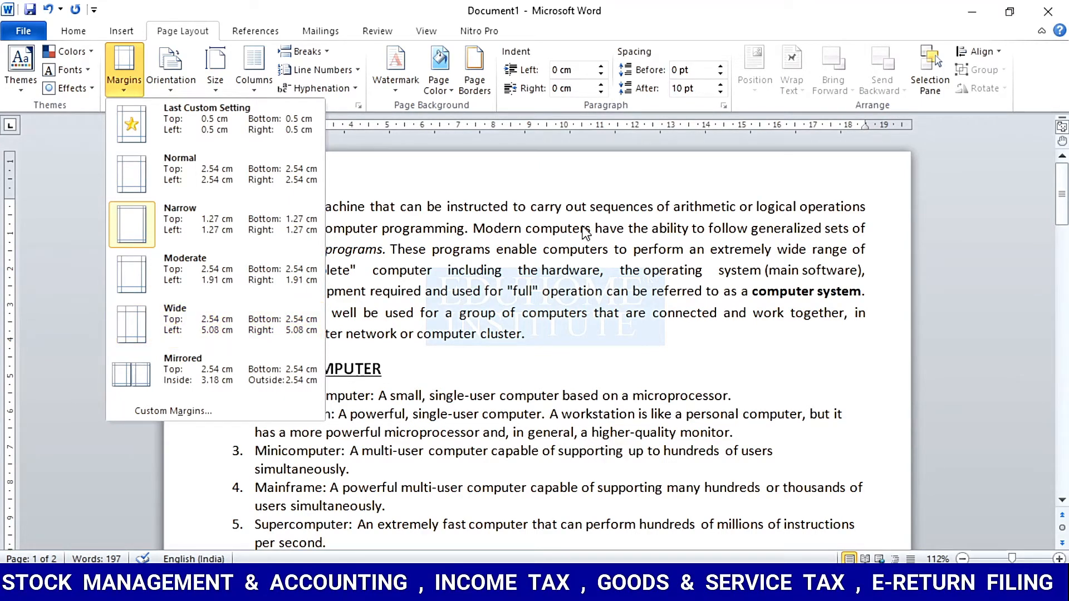
{"action": "left_click", "coordinate": [407, 209]}
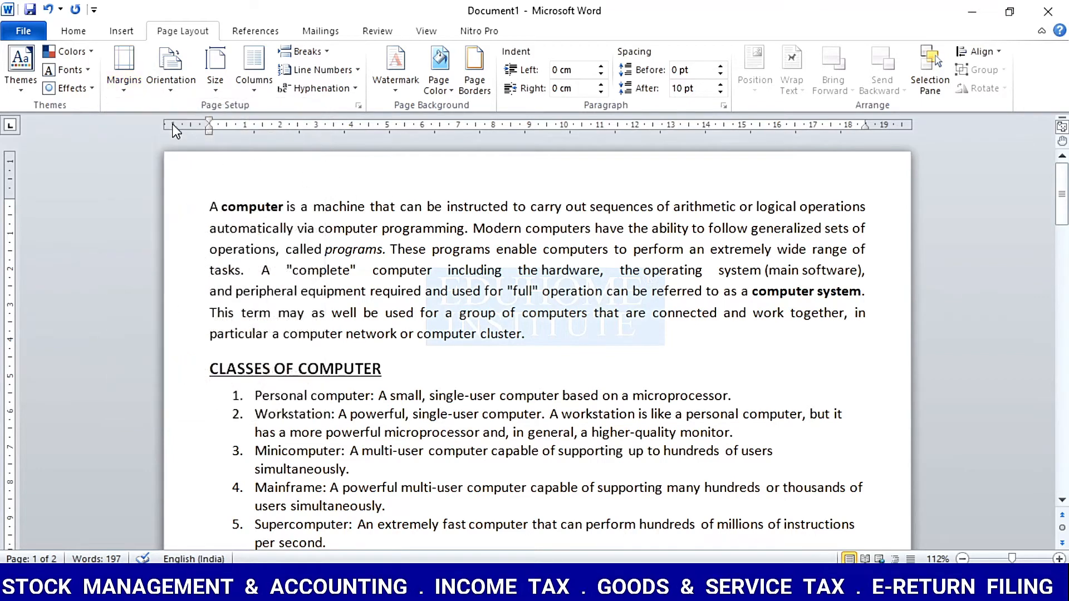
Step: Browse the built-in header designs offered for the document, from Blank through Grid, without choosing one
{"action": "left_click", "coordinate": [123, 31]}
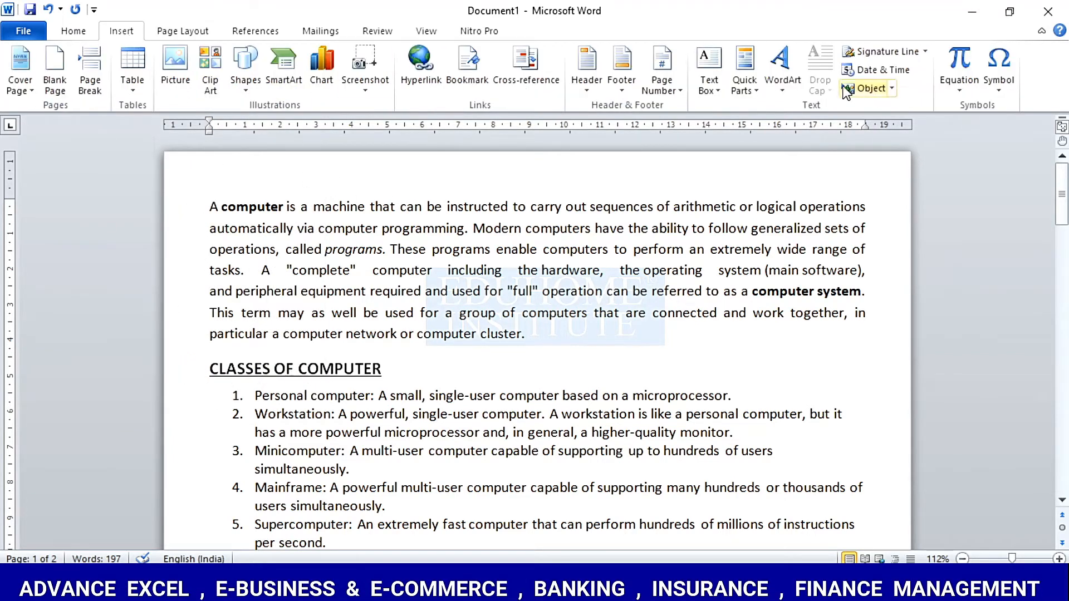
{"action": "left_click", "coordinate": [585, 92]}
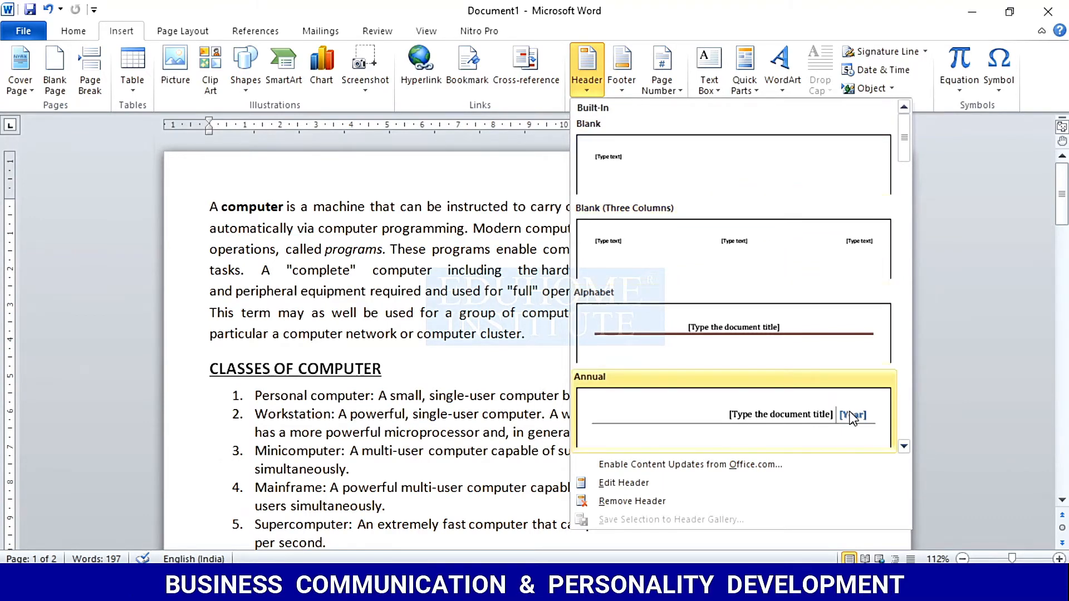
{"action": "left_click", "coordinate": [903, 447]}
{"action": "left_click", "coordinate": [903, 446]}
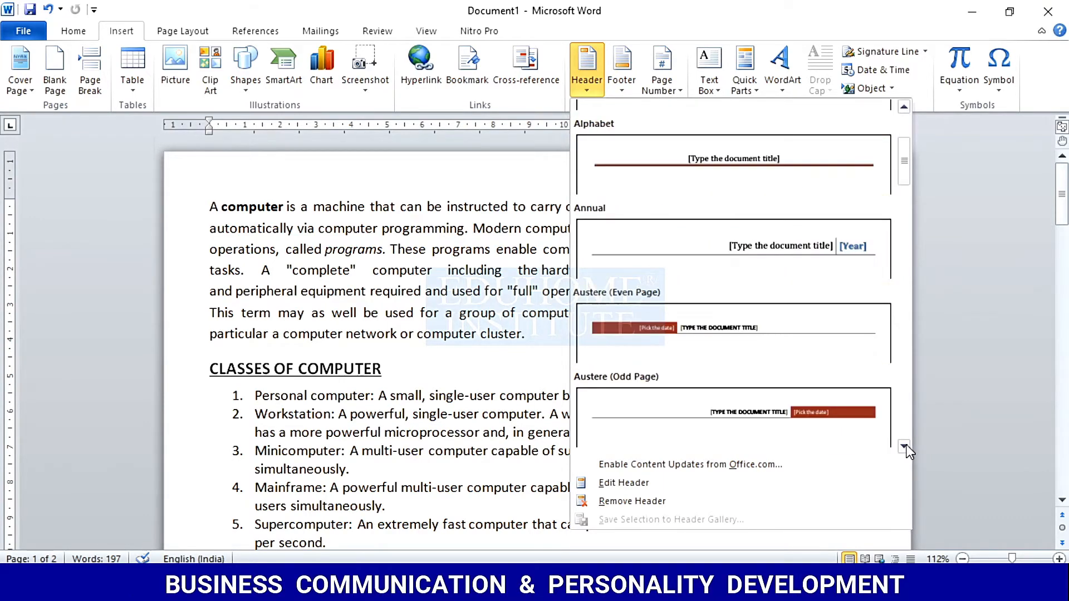
{"action": "left_click", "coordinate": [903, 446]}
{"action": "left_click", "coordinate": [904, 446]}
{"action": "left_click", "coordinate": [904, 446]}
{"action": "left_click", "coordinate": [903, 446]}
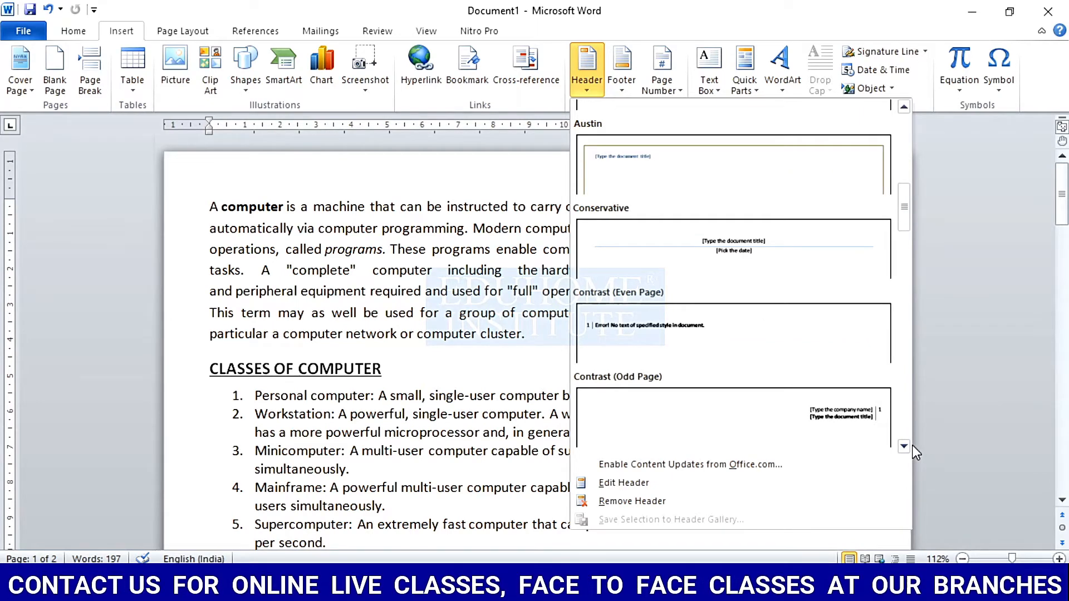
{"action": "left_click", "coordinate": [904, 446]}
{"action": "left_click", "coordinate": [904, 447]}
{"action": "left_click", "coordinate": [904, 447]}
{"action": "left_click", "coordinate": [904, 447]}
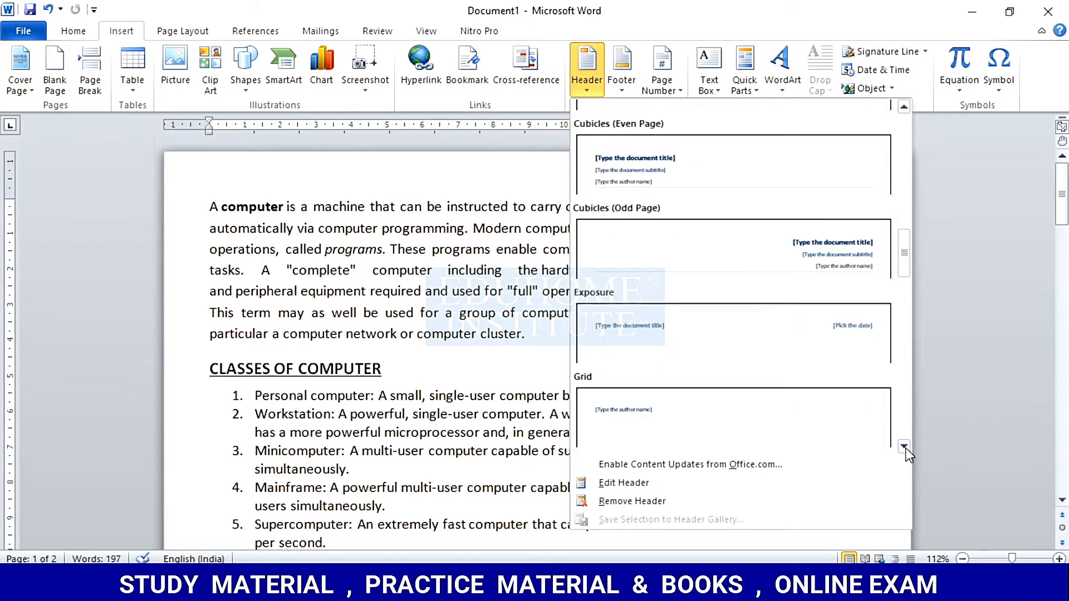
Step: Browse the built-in footer designs, from Blank through Cubicles, and leave the document without a footer design
{"action": "left_click", "coordinate": [627, 89]}
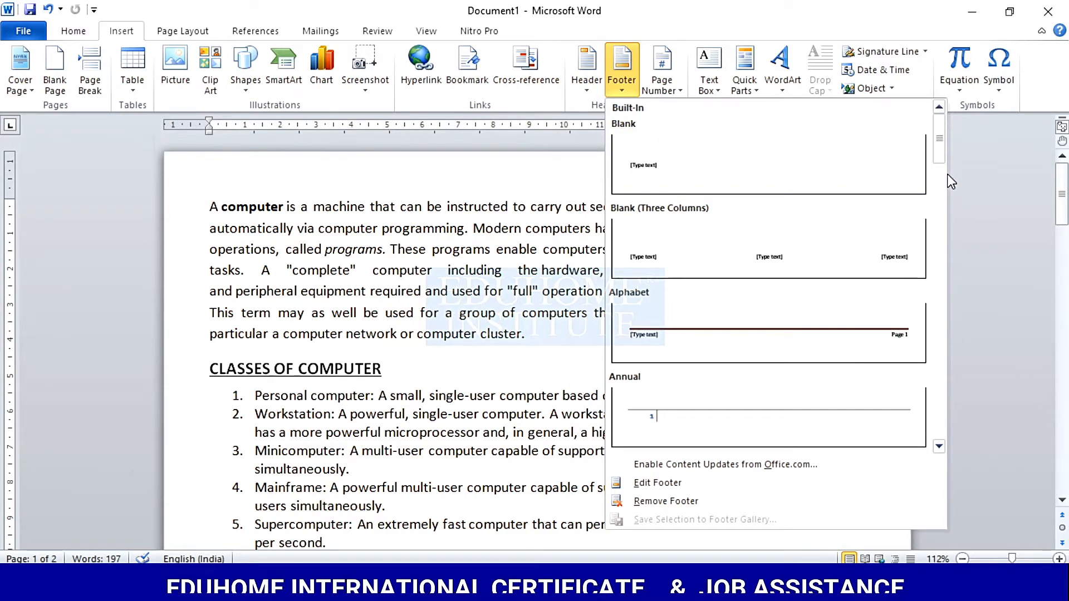
{"action": "left_click", "coordinate": [945, 446]}
{"action": "left_click", "coordinate": [944, 446]}
{"action": "left_click", "coordinate": [944, 446]}
{"action": "left_click", "coordinate": [945, 447]}
{"action": "left_click", "coordinate": [945, 447]}
{"action": "left_click", "coordinate": [945, 447]}
{"action": "left_click", "coordinate": [945, 447]}
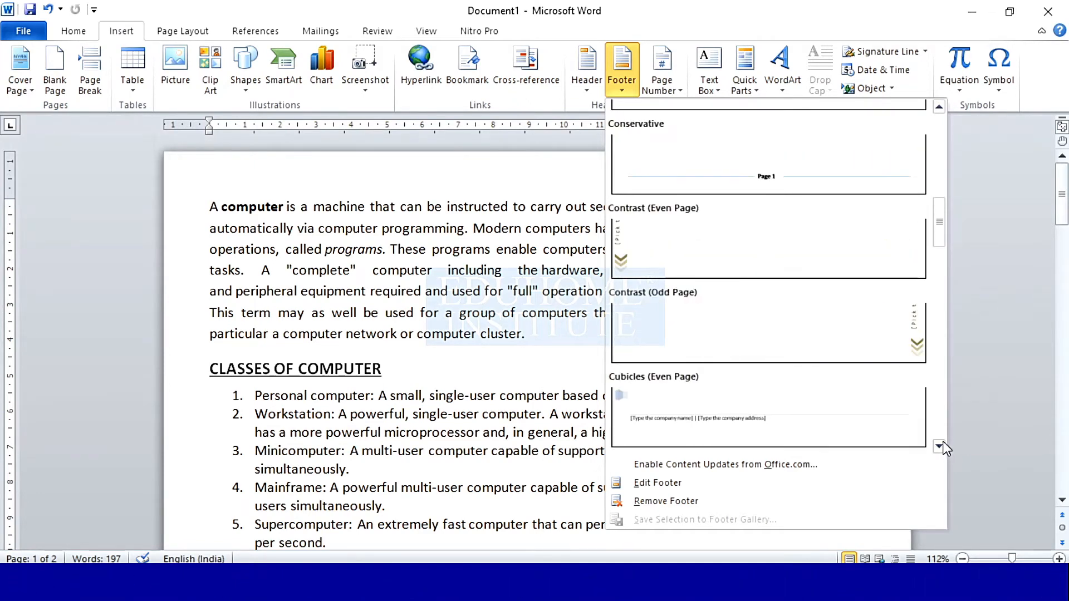
{"action": "left_click", "coordinate": [996, 327]}
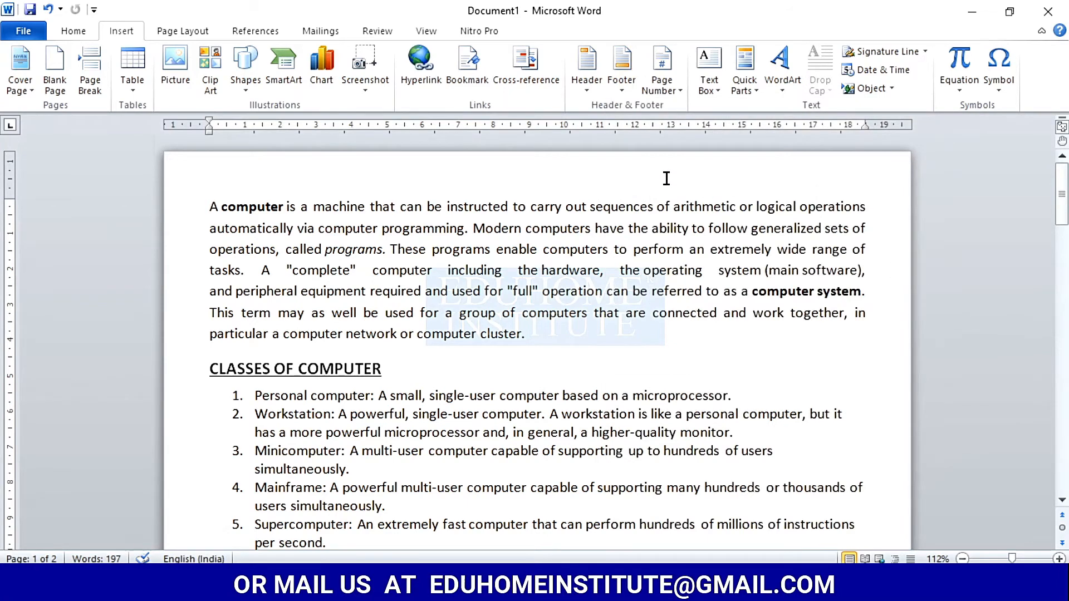
Step: Open the page header for editing and enter the text BUSINESS COMPUTER SKILLS
{"action": "left_click", "coordinate": [591, 83]}
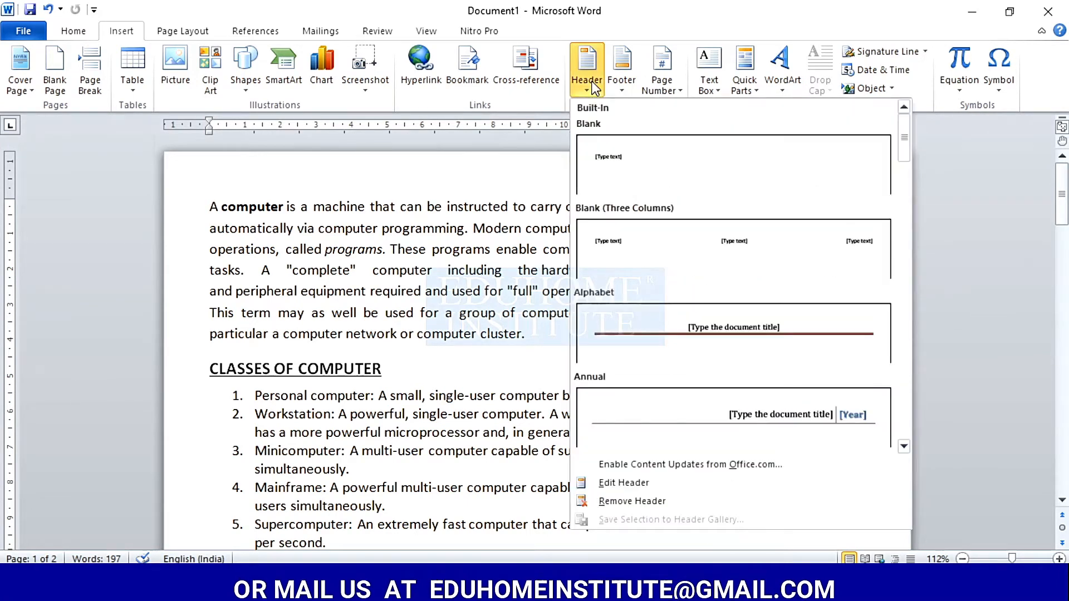
{"action": "left_click", "coordinate": [413, 177]}
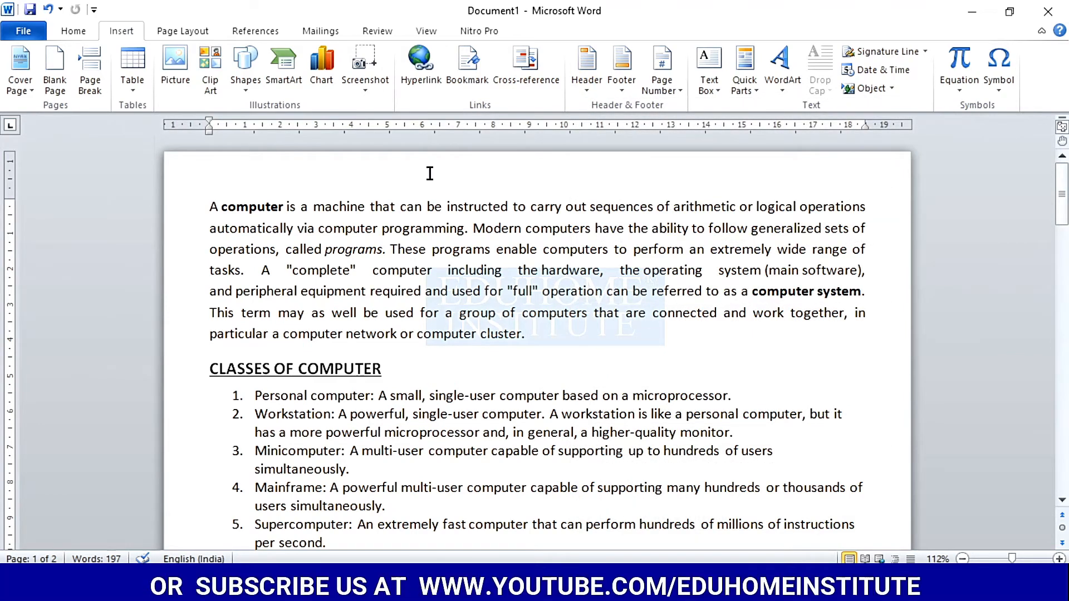
{"action": "double_click", "coordinate": [463, 166]}
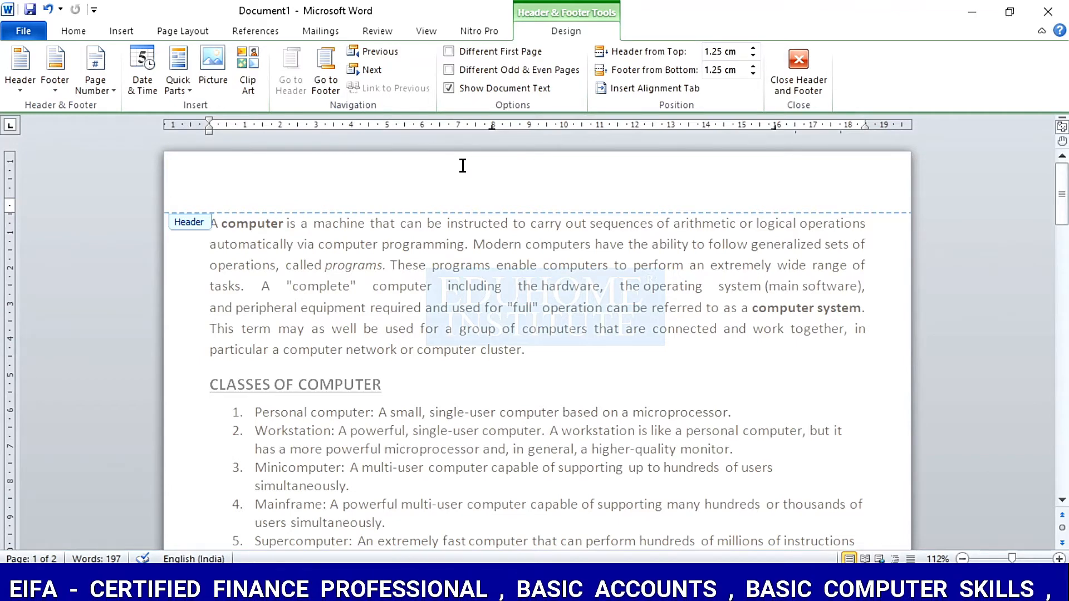
{"action": "type", "text": "USINESS COMPUTER SKILLS"}
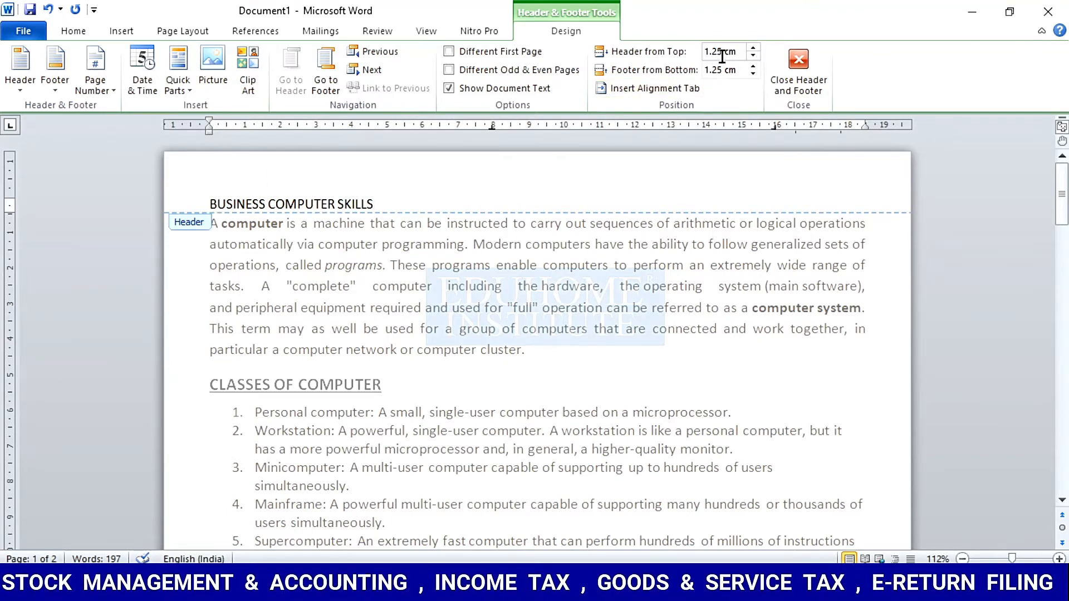
Step: Right-align the BUSINESS COMPUTER SKILLS header text
{"action": "triple_click", "coordinate": [208, 200]}
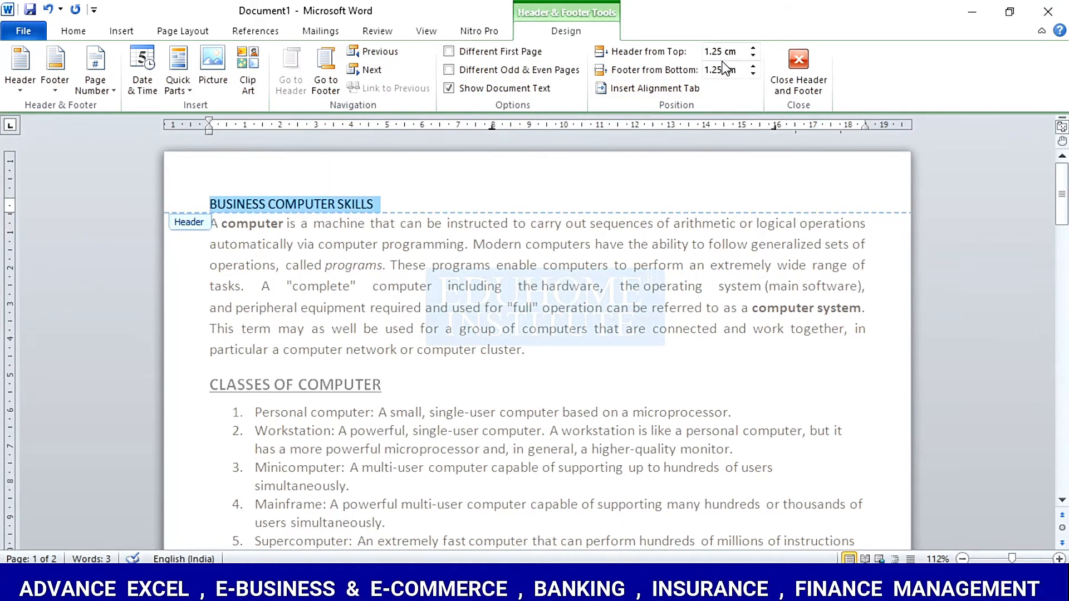
{"action": "left_click", "coordinate": [73, 31]}
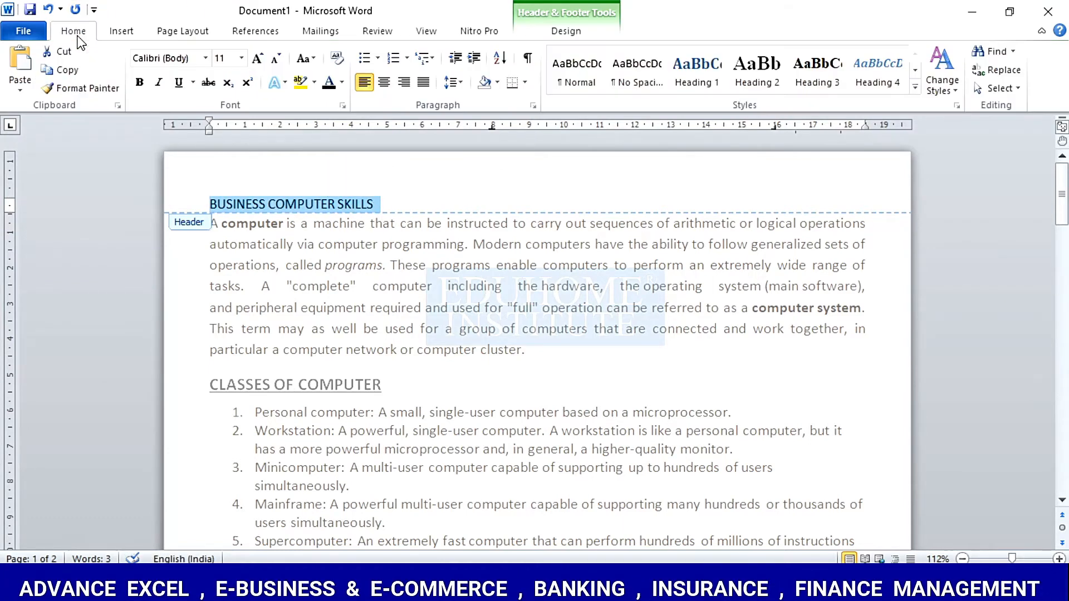
{"action": "left_click", "coordinate": [404, 82]}
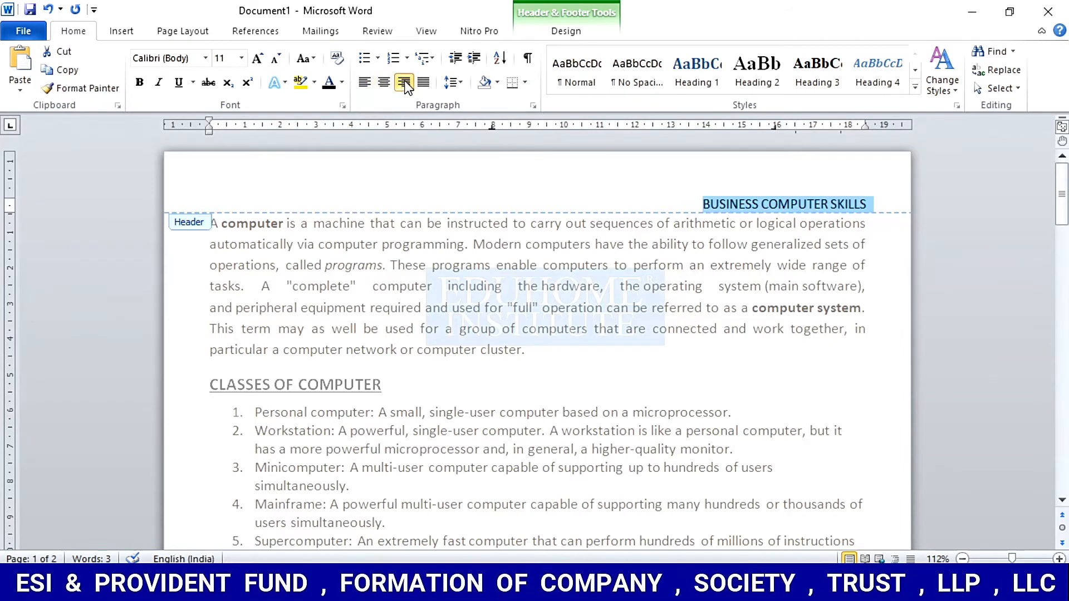
Step: Set the header's distance from the top of the page to 1 cm
{"action": "left_click", "coordinate": [566, 31]}
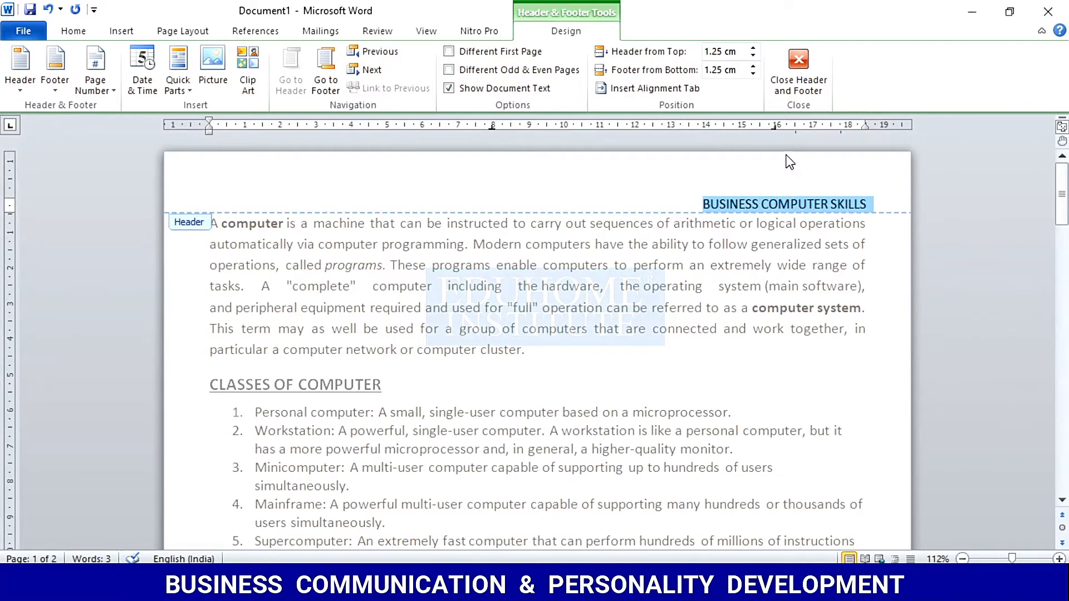
{"action": "left_click", "coordinate": [753, 58]}
{"action": "left_click", "coordinate": [754, 57]}
{"action": "left_click", "coordinate": [754, 58]}
{"action": "left_click", "coordinate": [754, 57]}
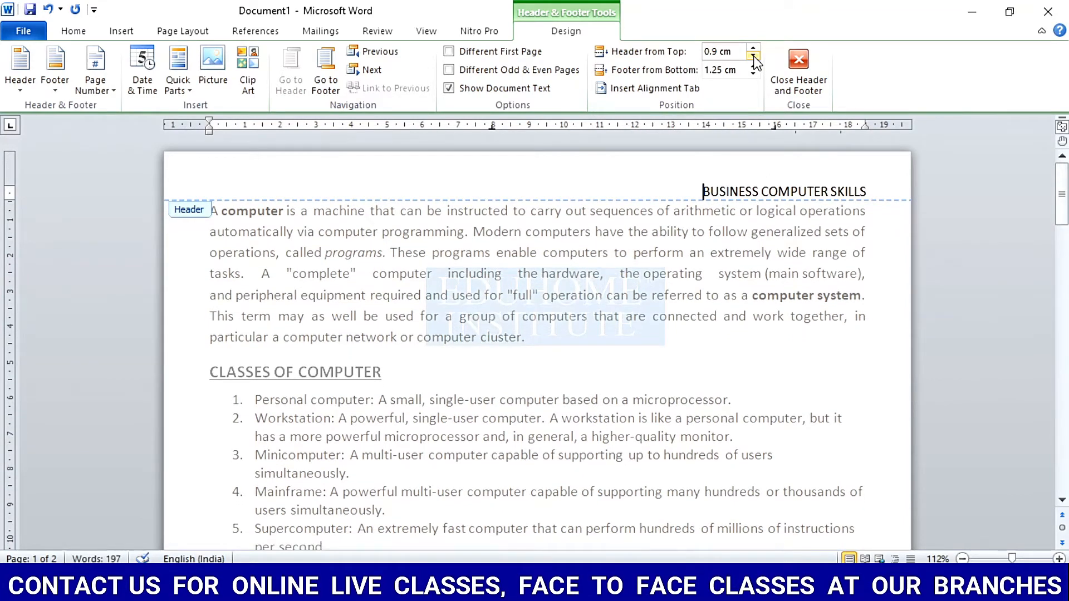
{"action": "left_click", "coordinate": [754, 48]}
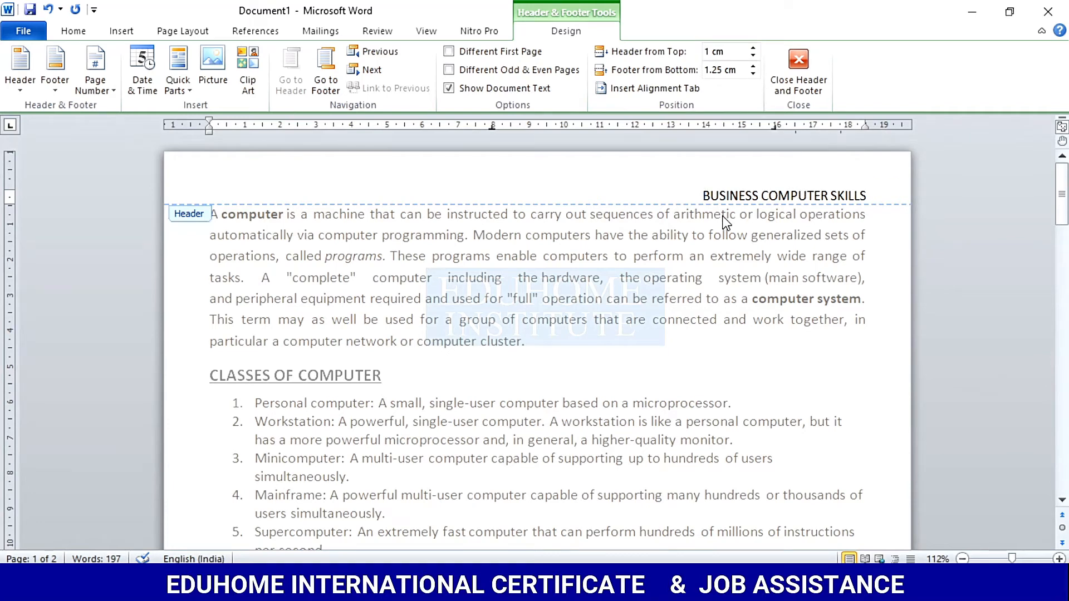
Step: Add page numbers at the bottom of the page in the centred Plain Number 2 design
{"action": "scroll", "coordinate": [373, 494], "scroll_direction": "down", "scroll_amount": 5}
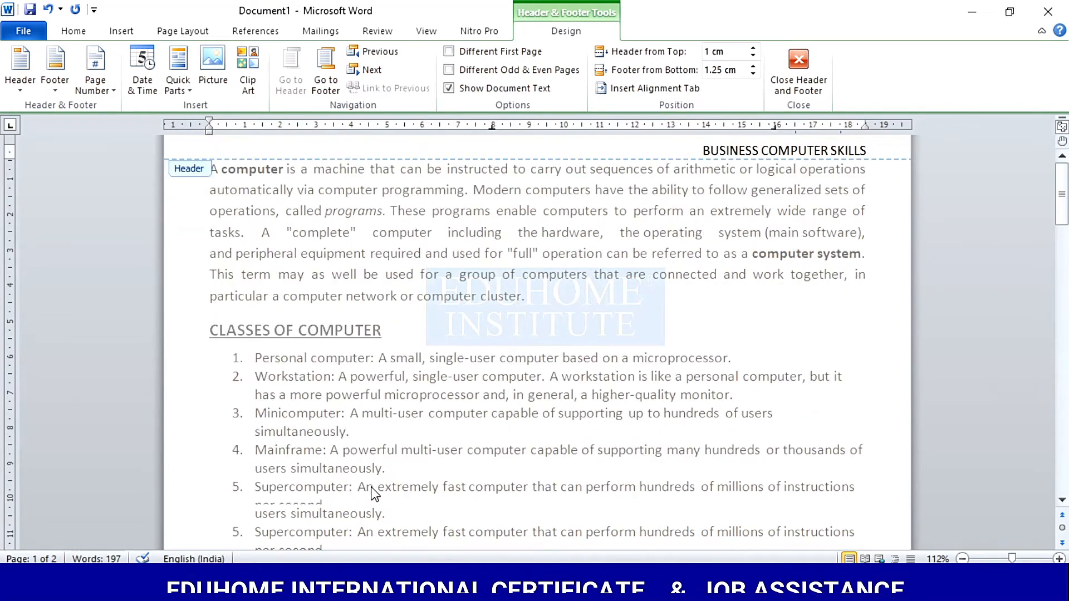
{"action": "scroll", "coordinate": [374, 494], "scroll_direction": "down", "scroll_amount": 14}
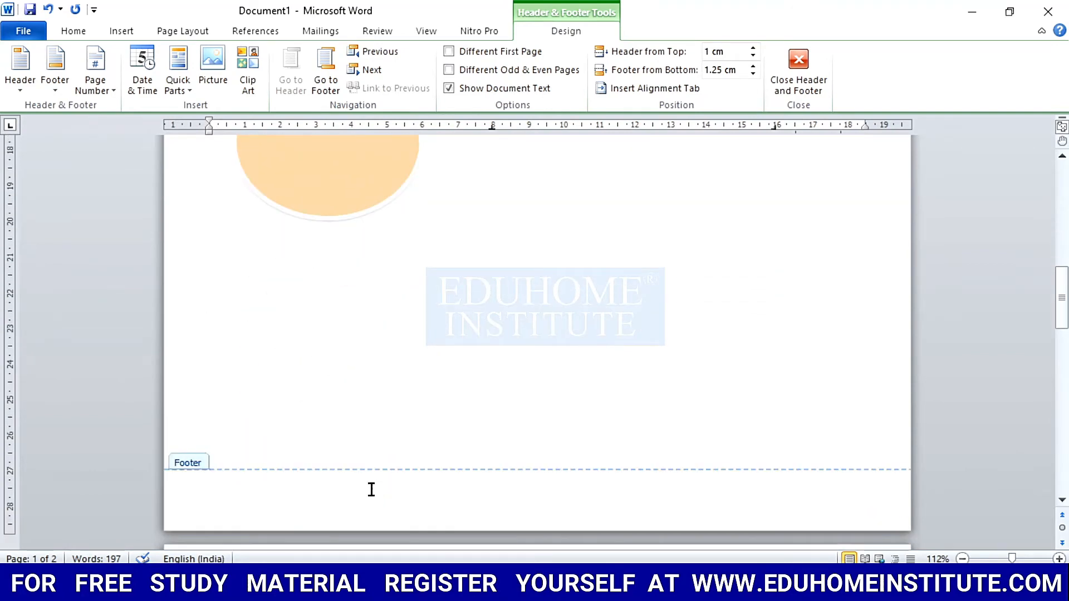
{"action": "scroll", "coordinate": [371, 493], "scroll_direction": "down", "scroll_amount": 1}
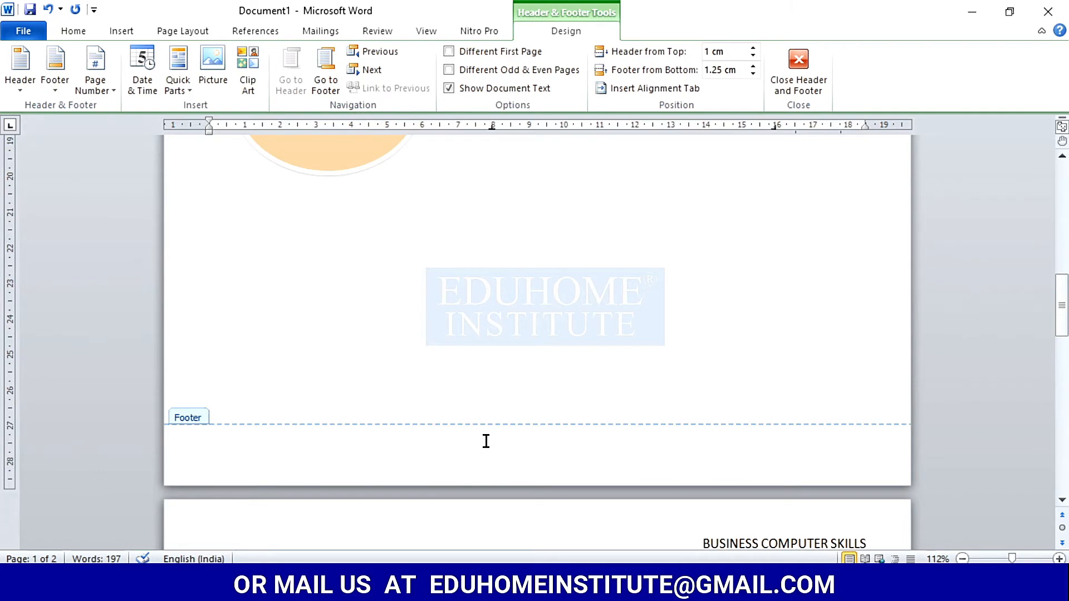
{"action": "left_click", "coordinate": [686, 455]}
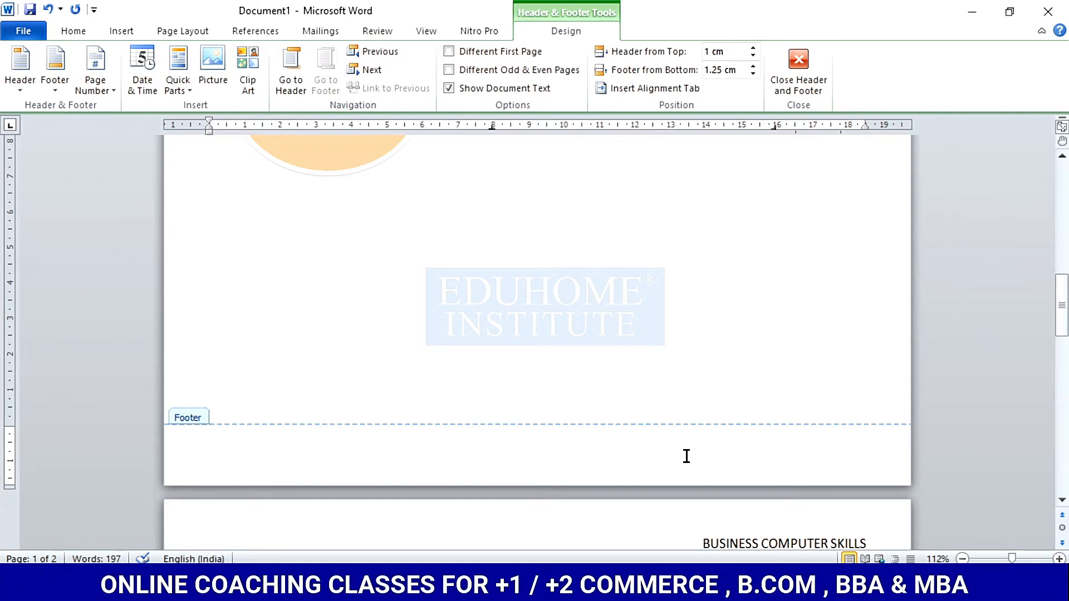
{"action": "left_click", "coordinate": [120, 32]}
{"action": "left_click", "coordinate": [663, 89]}
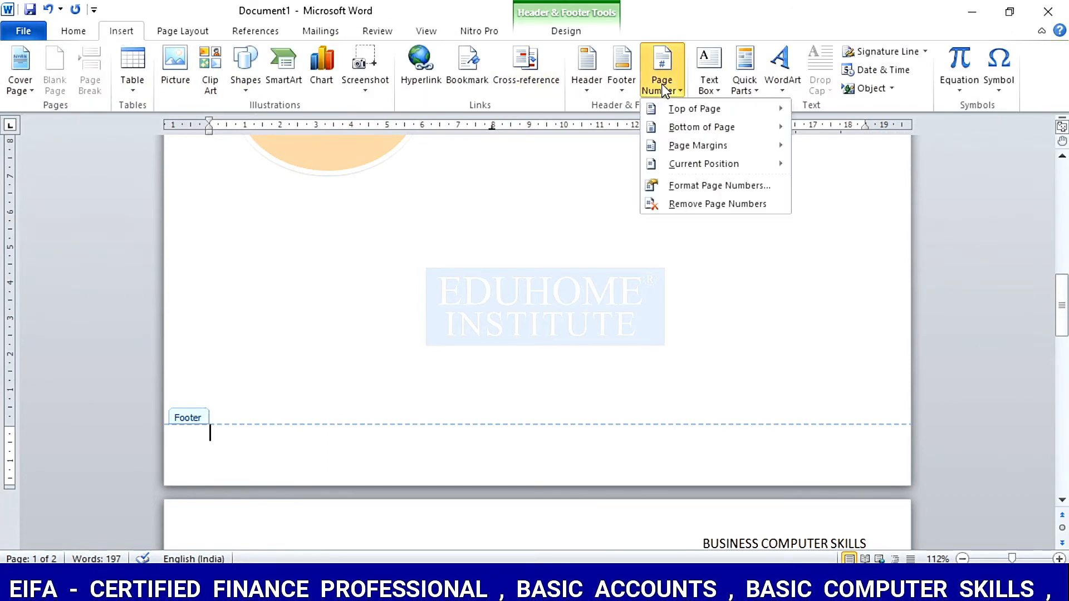
{"action": "mouse_move", "coordinate": [693, 132]}
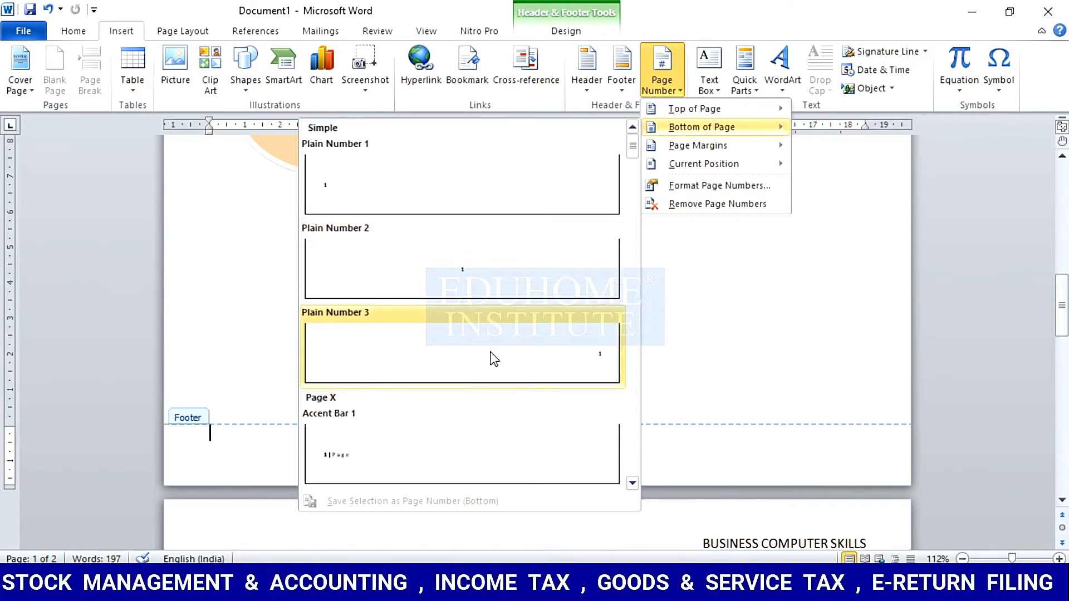
{"action": "left_click", "coordinate": [453, 261]}
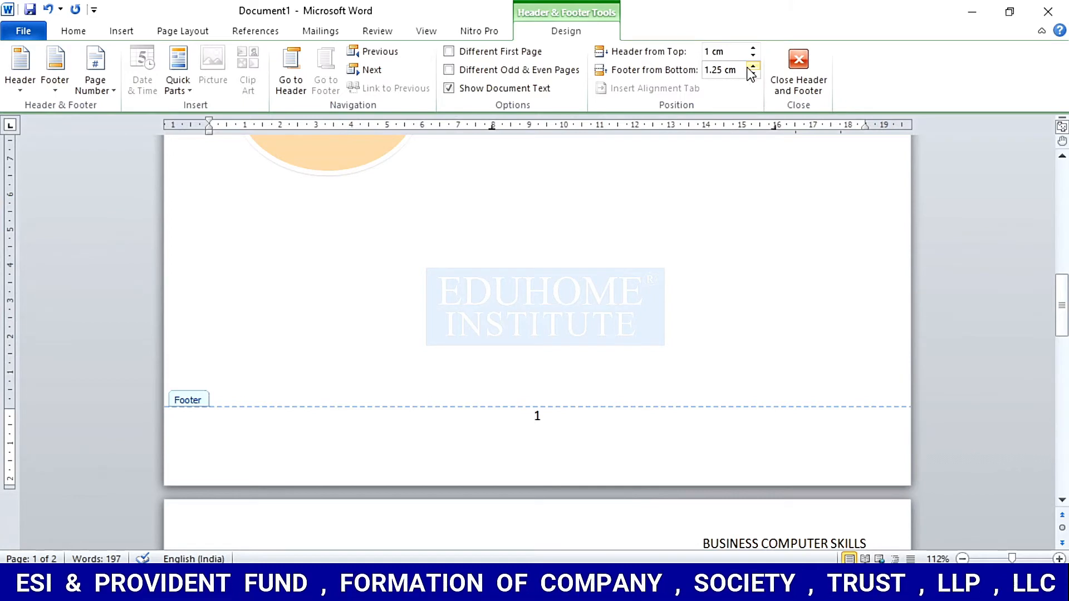
Step: Set the footer's distance from the bottom of the page to 1 cm and return to the document body
{"action": "left_click", "coordinate": [752, 65]}
{"action": "left_click", "coordinate": [753, 65]}
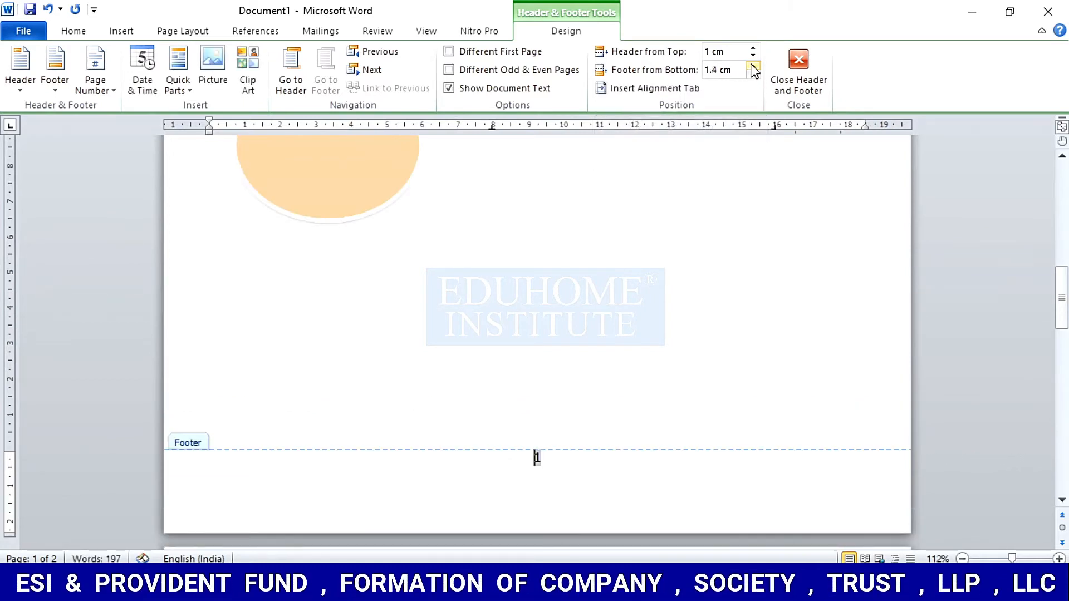
{"action": "left_click", "coordinate": [755, 74]}
{"action": "left_click", "coordinate": [755, 74]}
{"action": "left_click", "coordinate": [755, 74]}
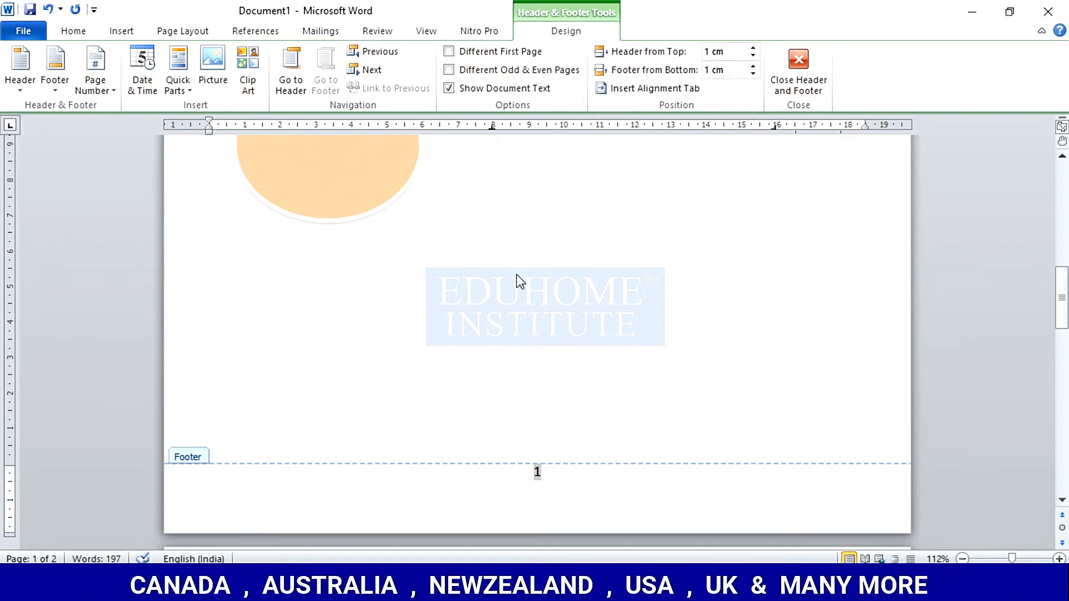
{"action": "scroll", "coordinate": [506, 278], "scroll_direction": "up", "scroll_amount": 8}
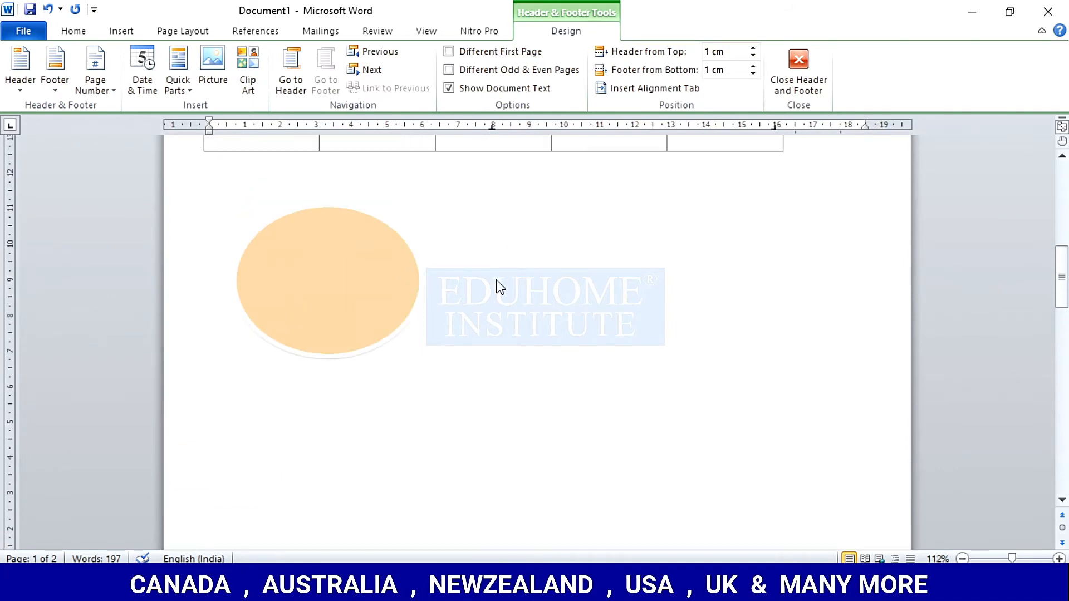
{"action": "scroll", "coordinate": [500, 287], "scroll_direction": "up", "scroll_amount": 5}
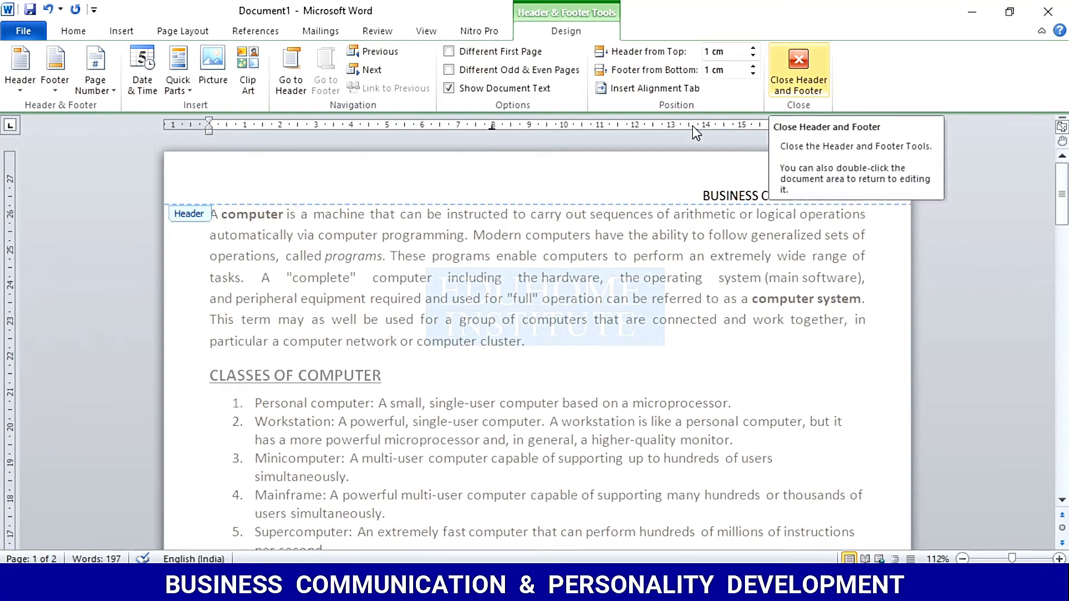
{"action": "double_click", "coordinate": [484, 408]}
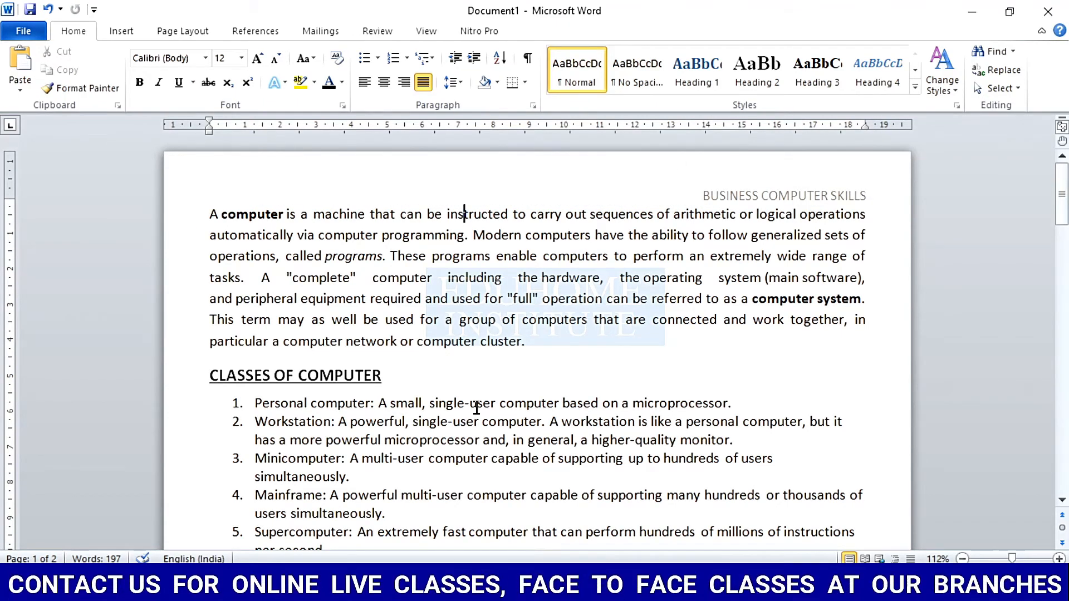
Step: Look through both pages to check the repeated header and the page numbers in the footer
{"action": "scroll", "coordinate": [477, 407], "scroll_direction": "down", "scroll_amount": 1}
{"action": "scroll", "coordinate": [476, 407], "scroll_direction": "down", "scroll_amount": 10}
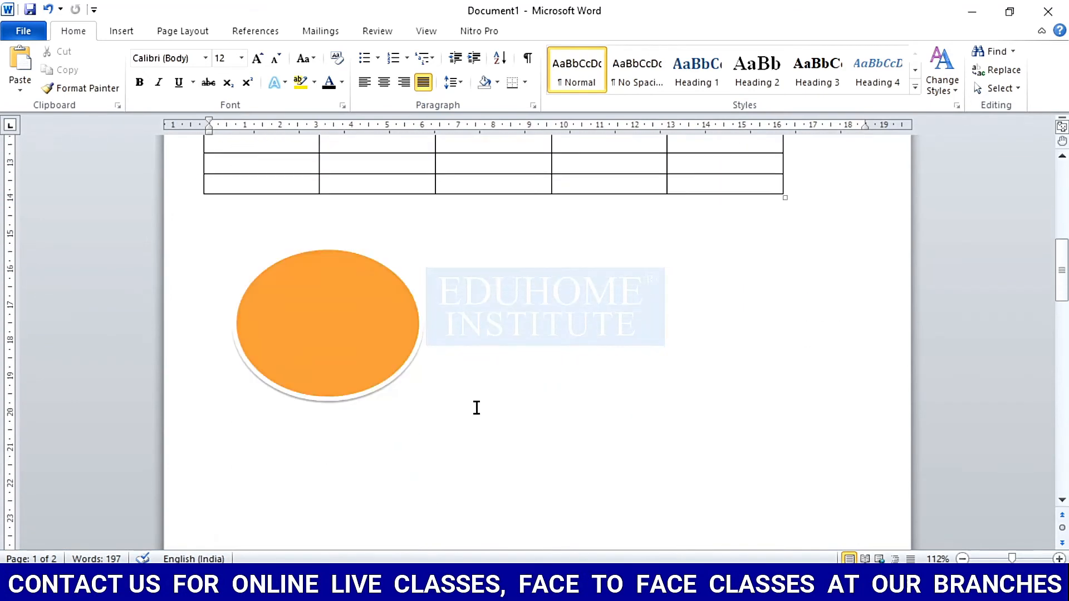
{"action": "scroll", "coordinate": [477, 408], "scroll_direction": "down", "scroll_amount": 4}
{"action": "scroll", "coordinate": [693, 428], "scroll_direction": "down", "scroll_amount": 5}
{"action": "scroll", "coordinate": [735, 279], "scroll_direction": "down", "scroll_amount": 4}
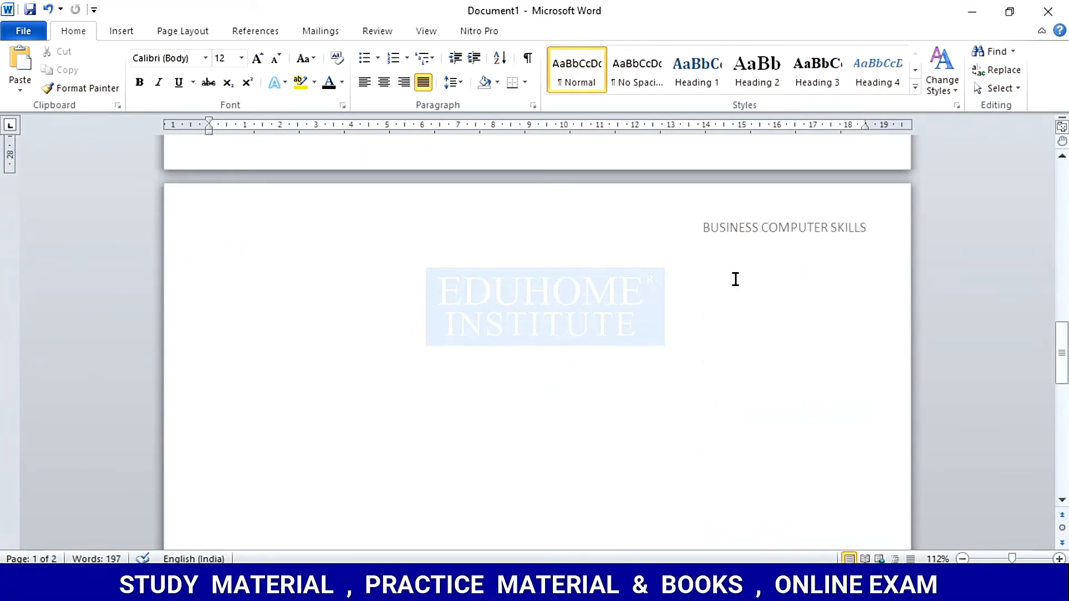
{"action": "scroll", "coordinate": [735, 279], "scroll_direction": "down", "scroll_amount": 4}
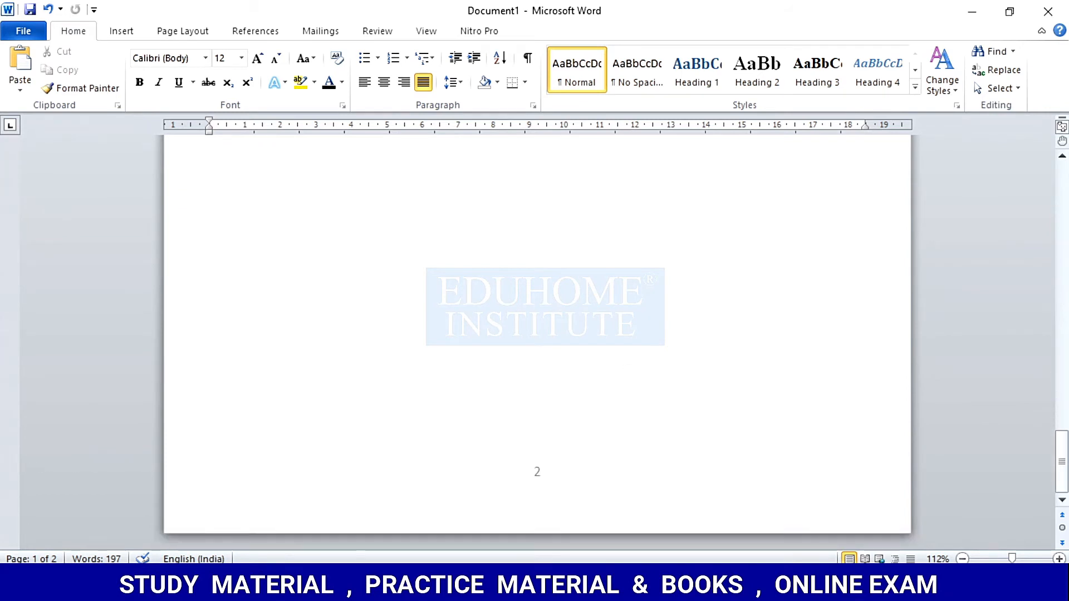
{"action": "scroll", "coordinate": [541, 479], "scroll_direction": "up", "scroll_amount": 3}
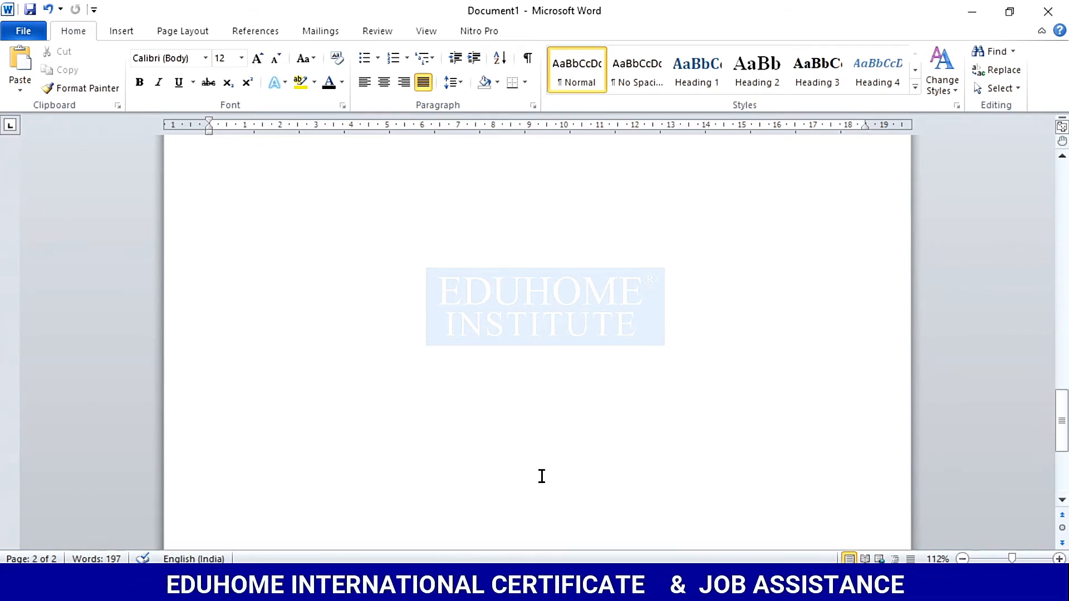
{"action": "scroll", "coordinate": [542, 476], "scroll_direction": "up", "scroll_amount": 15}
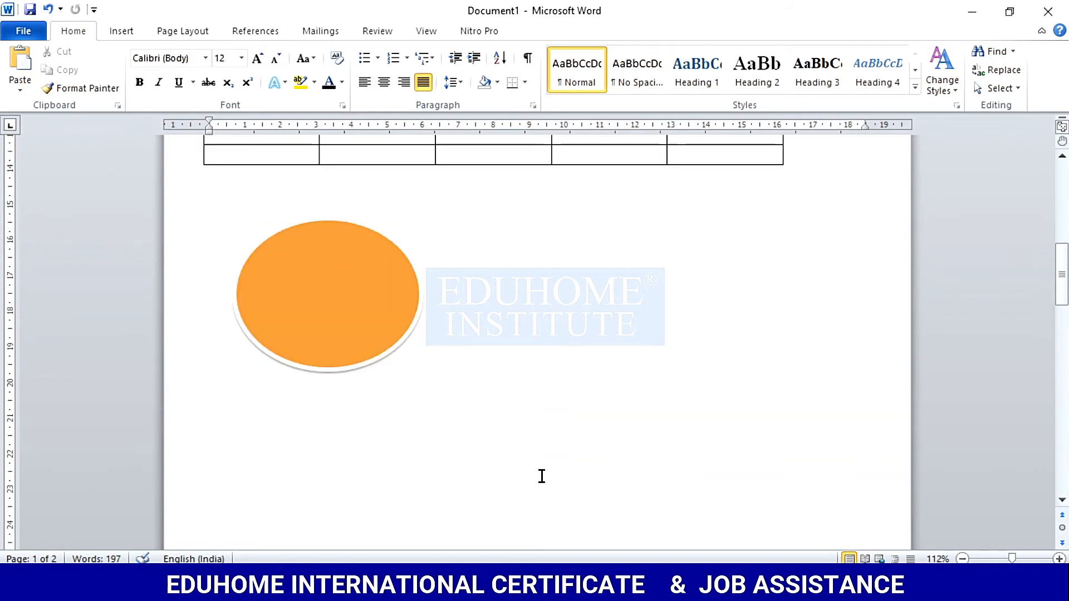
{"action": "scroll", "coordinate": [541, 476], "scroll_direction": "up", "scroll_amount": 3}
Step: Set the page background colour to the lightest grey theme shade, directly below white
{"action": "left_click", "coordinate": [464, 213]}
{"action": "left_click", "coordinate": [186, 31]}
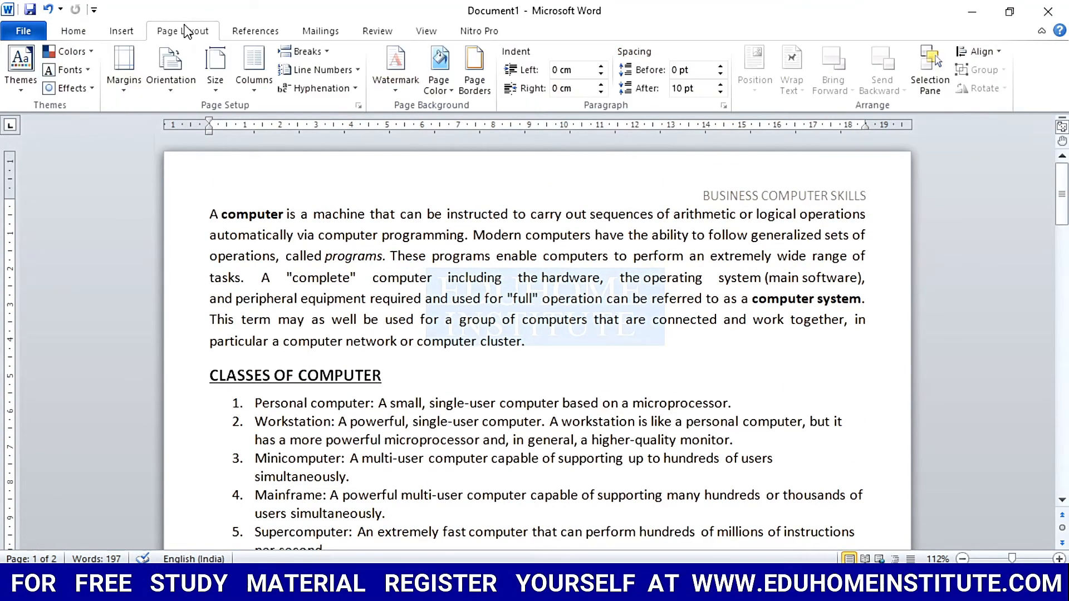
{"action": "left_click", "coordinate": [119, 33]}
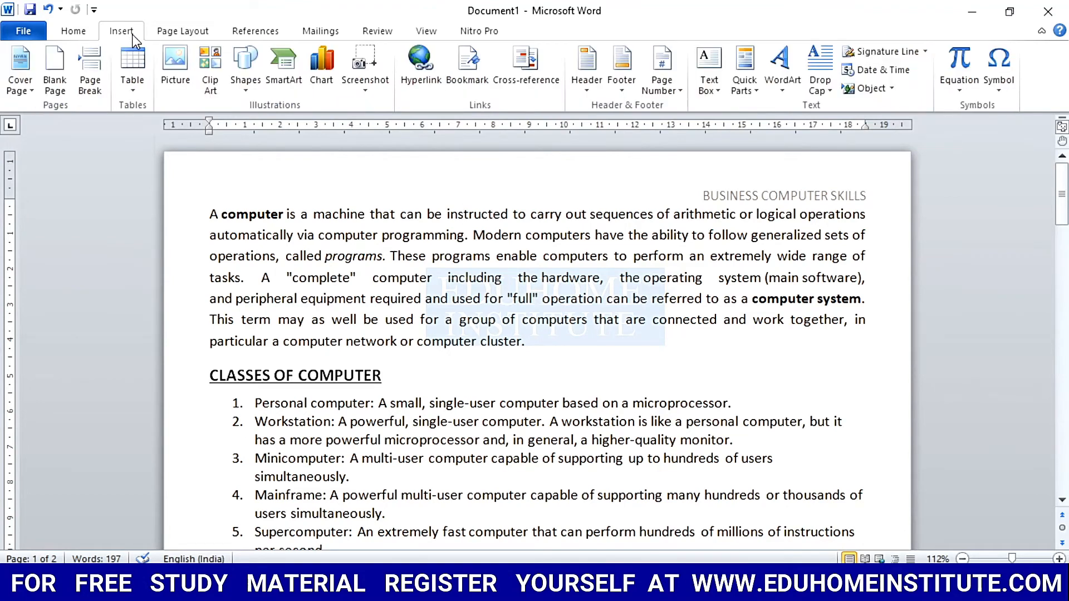
{"action": "left_click", "coordinate": [175, 33]}
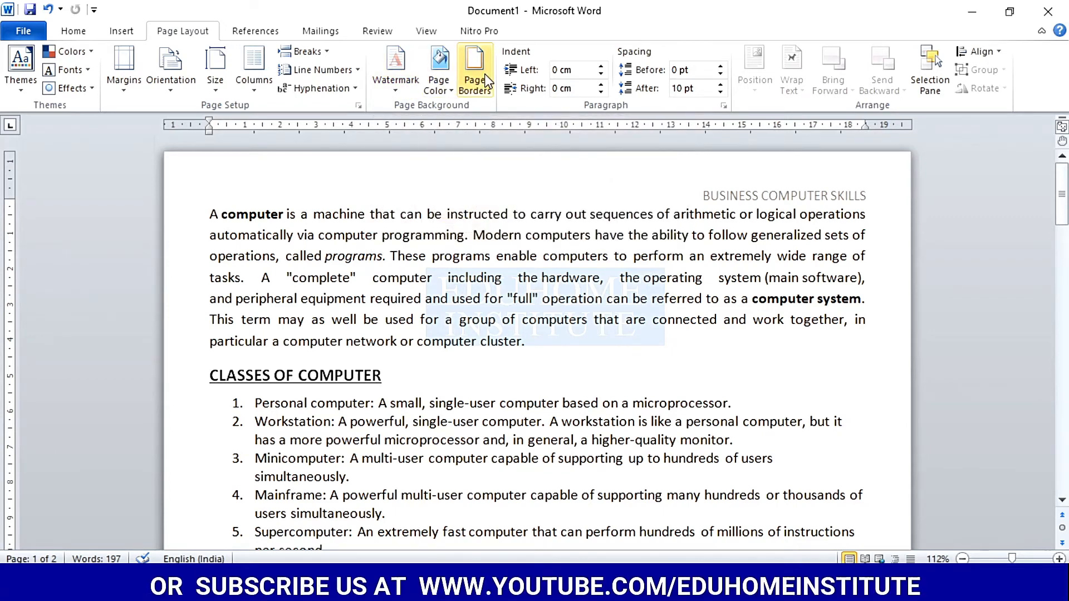
{"action": "left_click", "coordinate": [448, 84]}
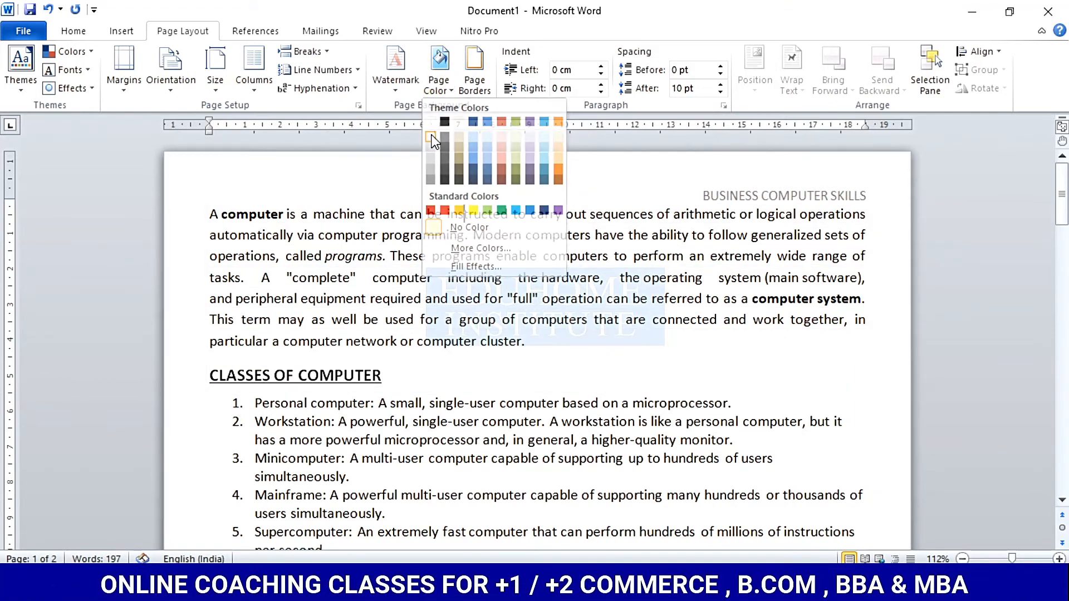
{"action": "left_click", "coordinate": [431, 137]}
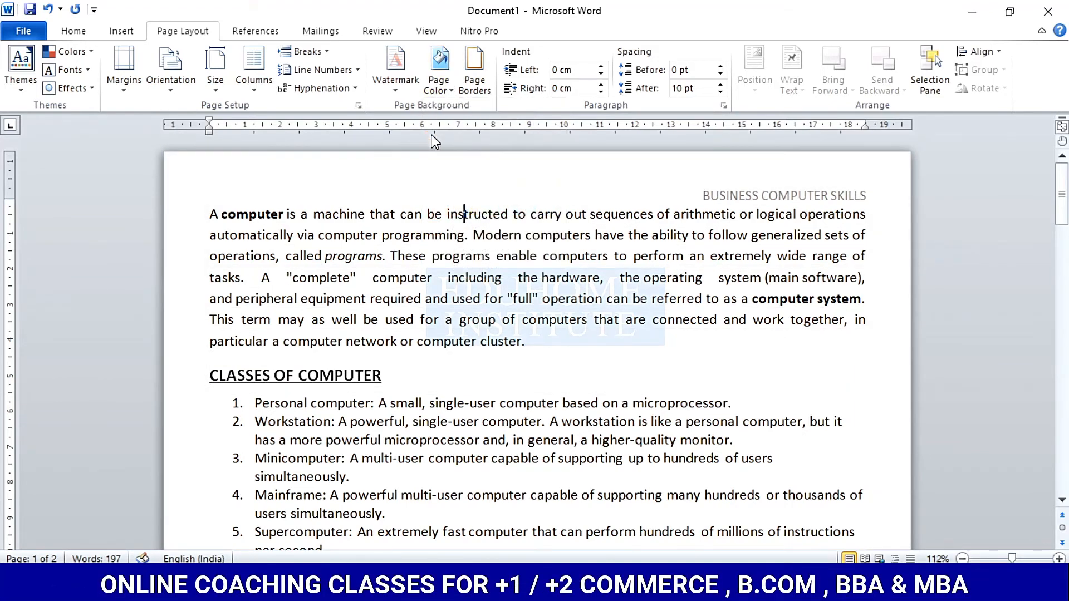
Step: Add a 3-D page border with a solid ½ pt line to the whole document and check it on the page
{"action": "left_click", "coordinate": [477, 74]}
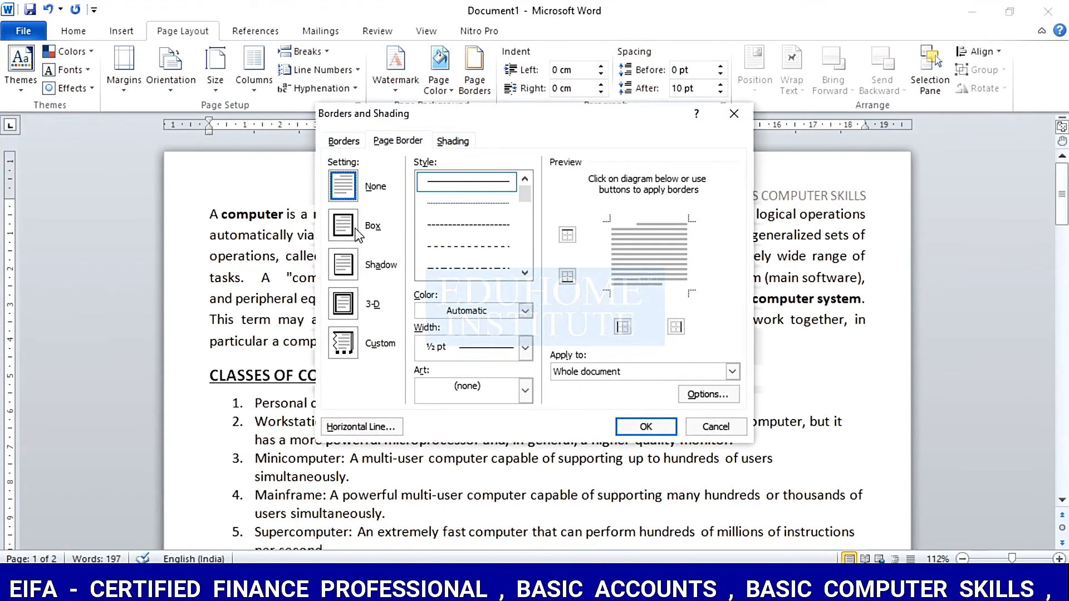
{"action": "left_click", "coordinate": [350, 239]}
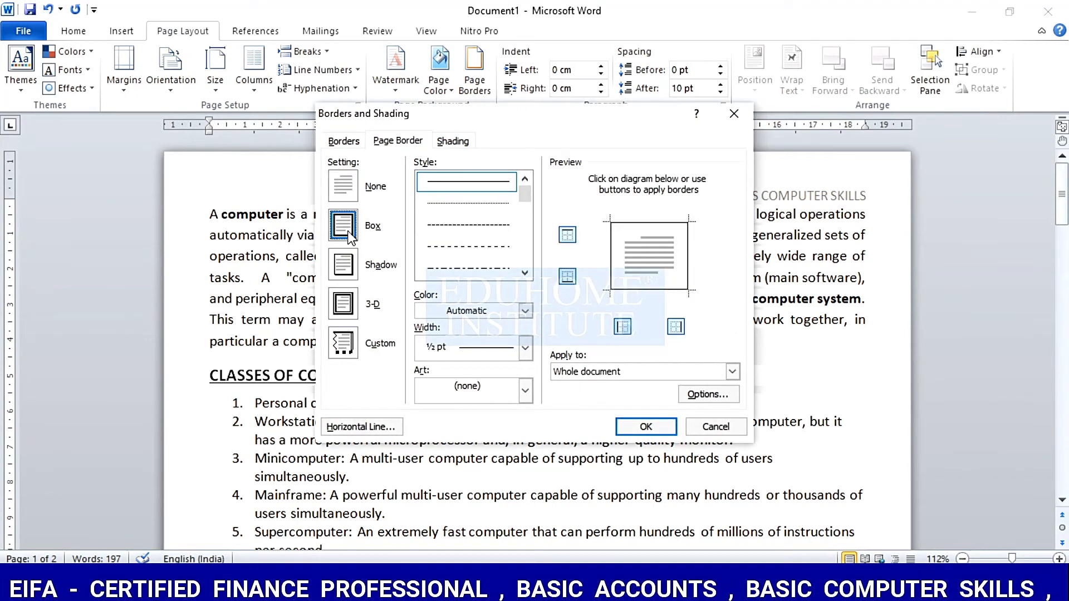
{"action": "left_click", "coordinate": [344, 268]}
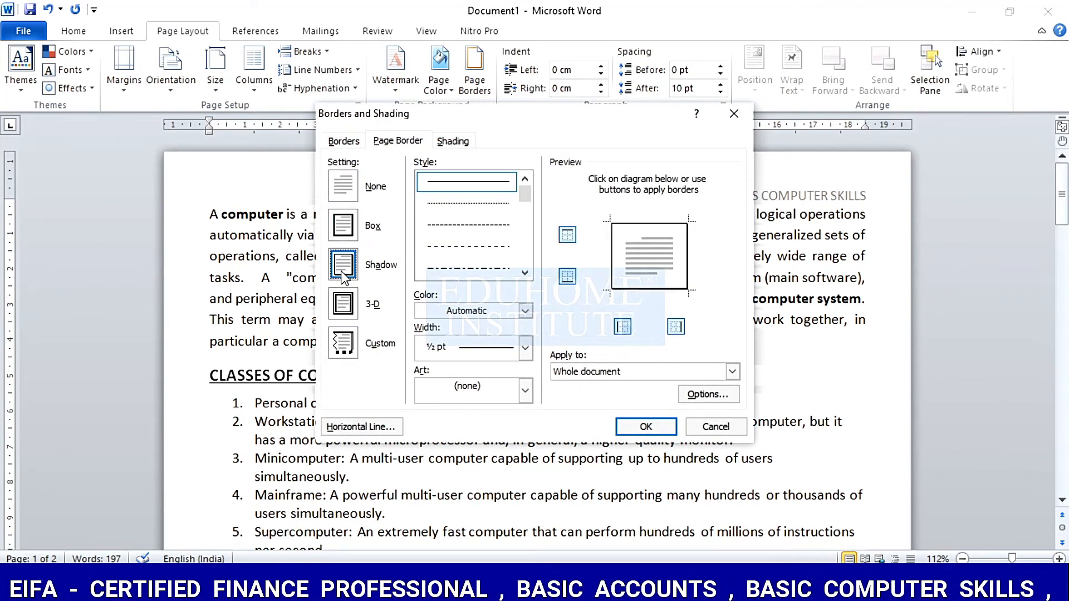
{"action": "left_click", "coordinate": [349, 306]}
{"action": "left_click", "coordinate": [639, 427]}
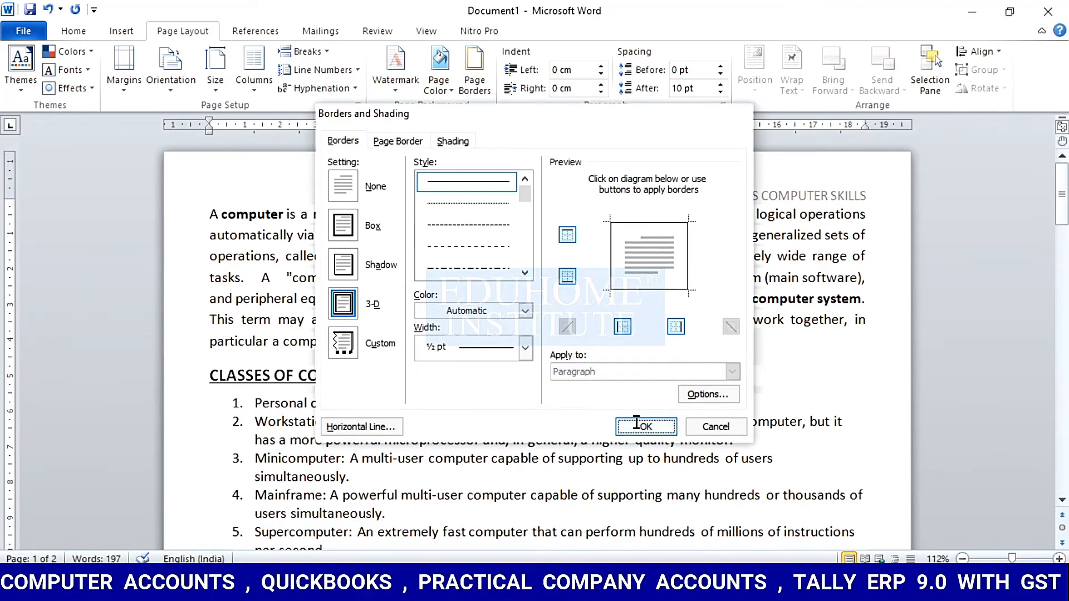
{"action": "scroll", "coordinate": [635, 419], "scroll_direction": "down", "scroll_amount": 1}
{"action": "scroll", "coordinate": [635, 418], "scroll_direction": "down", "scroll_amount": 15}
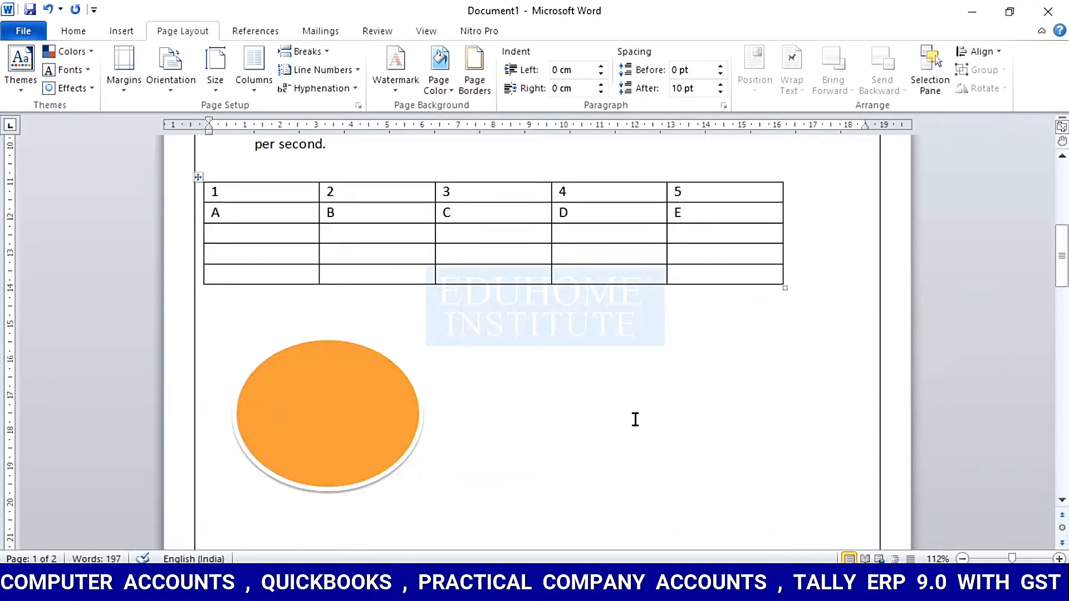
{"action": "scroll", "coordinate": [635, 423], "scroll_direction": "down", "scroll_amount": 6}
{"action": "scroll", "coordinate": [635, 420], "scroll_direction": "up", "scroll_amount": 12}
{"action": "scroll", "coordinate": [635, 419], "scroll_direction": "up", "scroll_amount": 10}
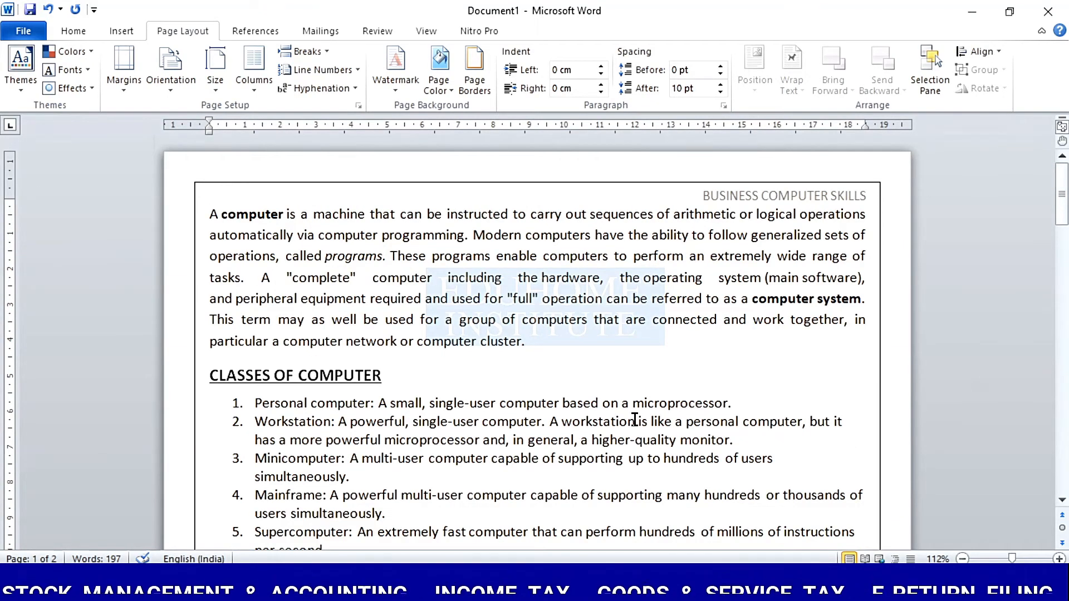
Step: Browse the built-in watermark designs, from the Confidential group through Disclaimers to Urgent
{"action": "left_click", "coordinate": [409, 86]}
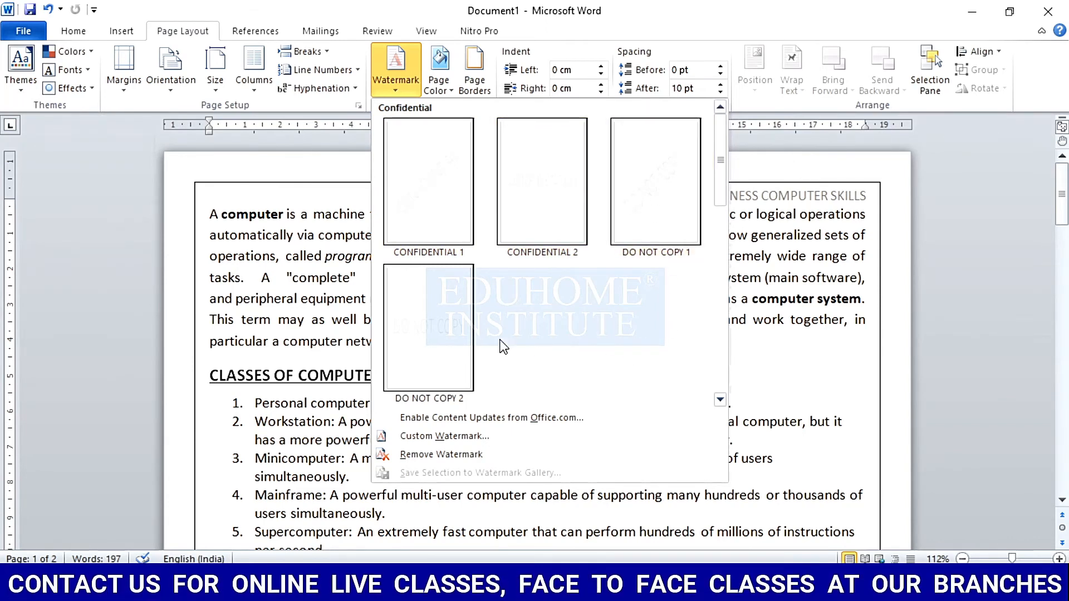
{"action": "left_click", "coordinate": [720, 399]}
{"action": "left_click", "coordinate": [721, 400]}
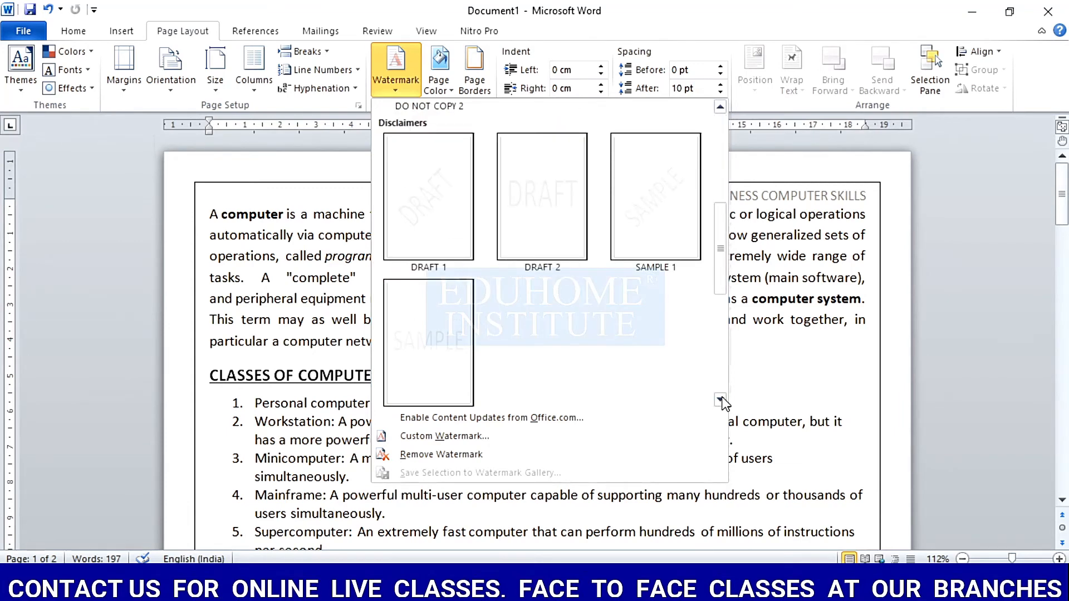
{"action": "left_click", "coordinate": [720, 400]}
{"action": "left_click", "coordinate": [721, 399]}
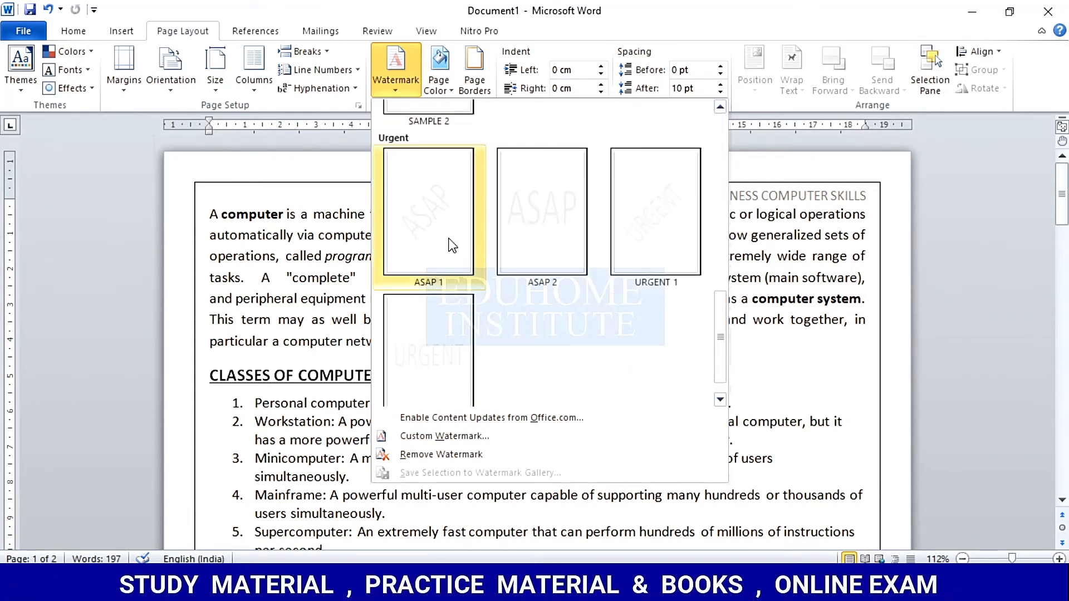
{"action": "left_click", "coordinate": [719, 400]}
{"action": "scroll", "coordinate": [598, 355], "scroll_direction": "up", "scroll_amount": 5}
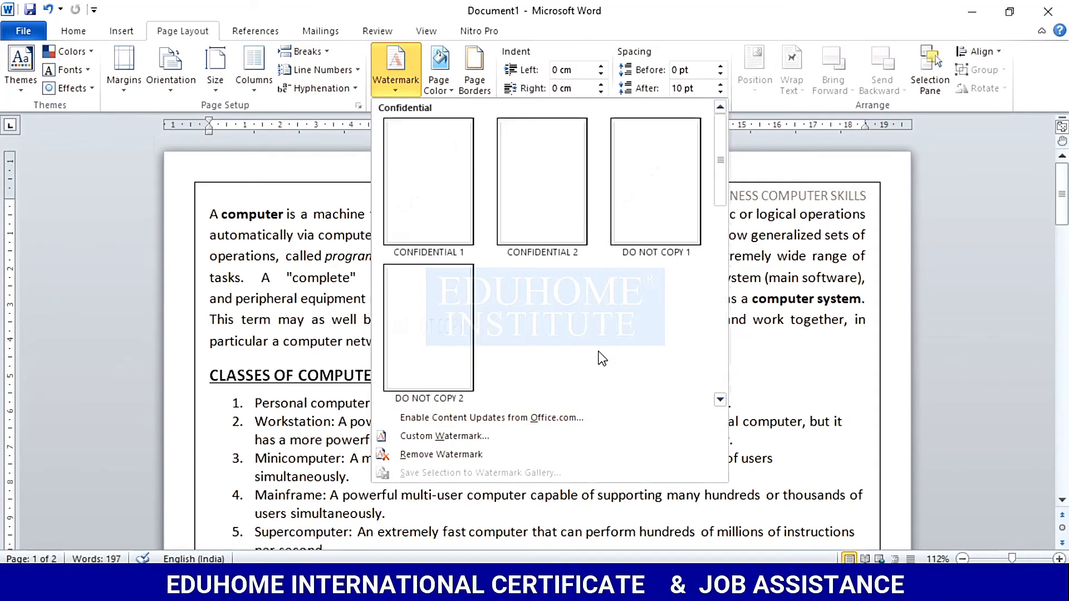
{"action": "scroll", "coordinate": [601, 359], "scroll_direction": "down", "scroll_amount": 5}
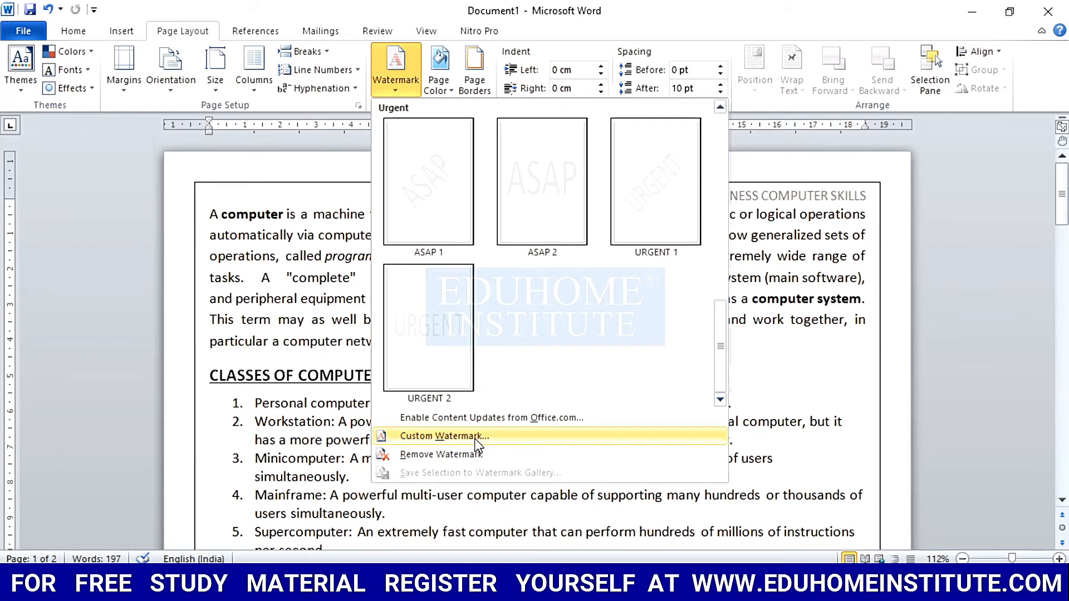
Step: Set up a custom text watermark with the wording EIFA EDUHOME
{"action": "left_click", "coordinate": [440, 435]}
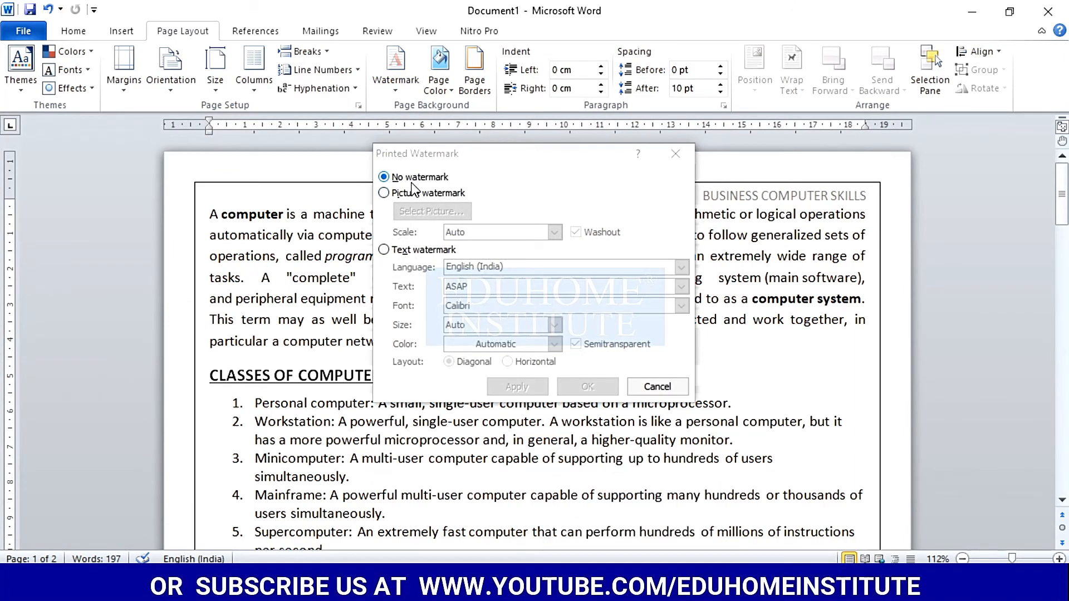
{"action": "left_click", "coordinate": [383, 193]}
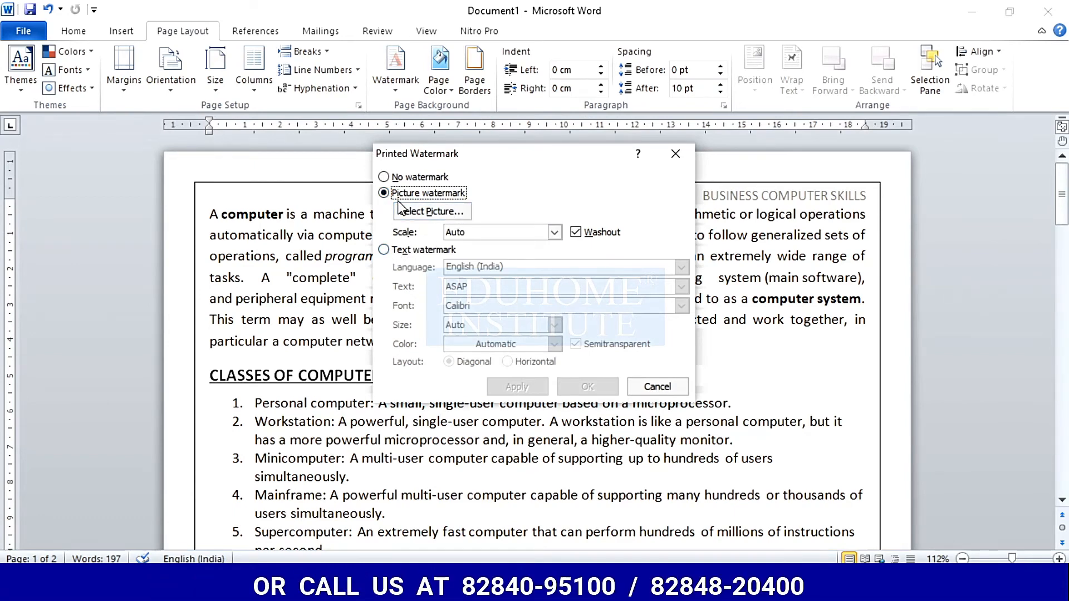
{"action": "left_click", "coordinate": [384, 251]}
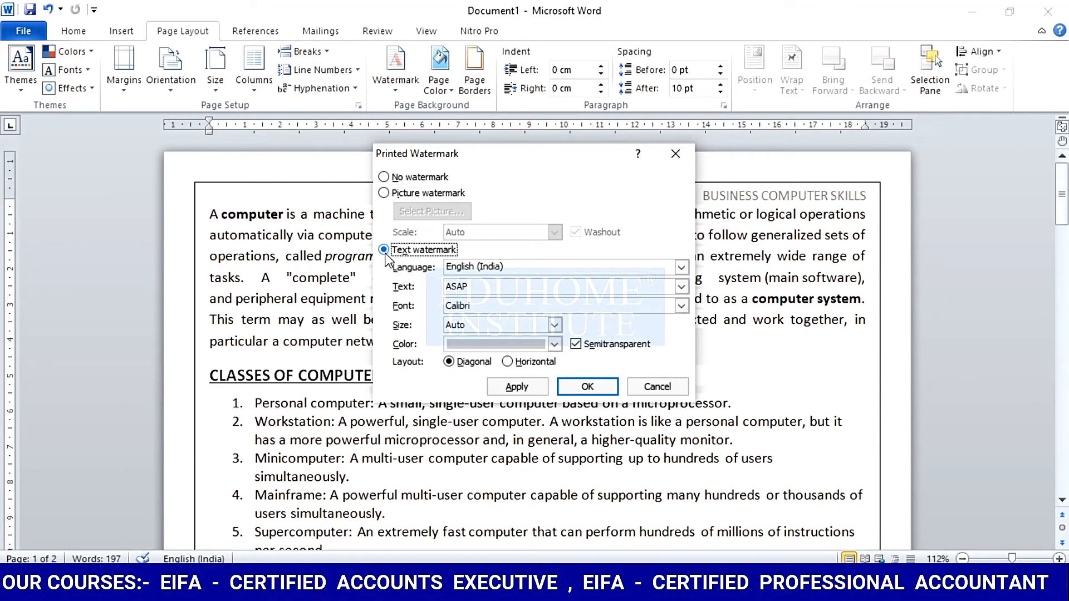
{"action": "double_click", "coordinate": [473, 290]}
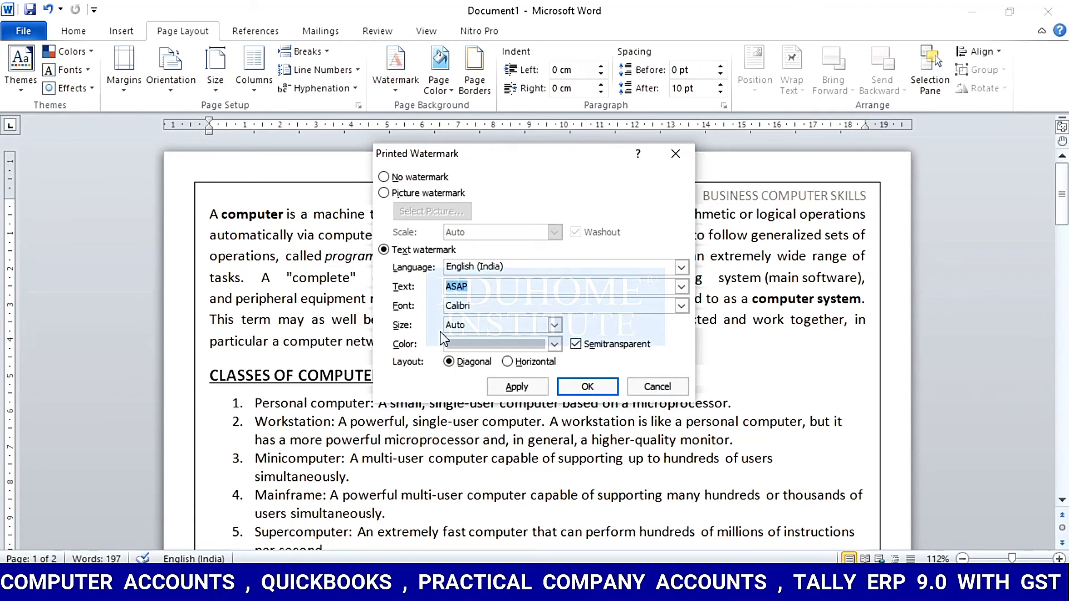
{"action": "type", "text": "EIFA EDUHOME"}
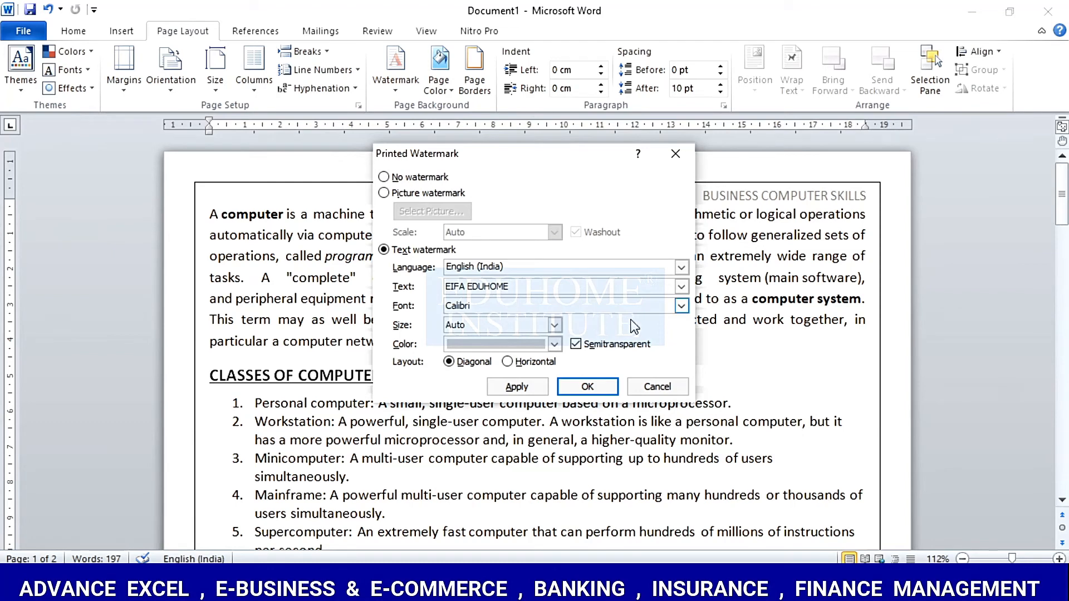
Step: Set the watermark font to Cooper Black and keep its size on Auto
{"action": "left_click", "coordinate": [681, 306]}
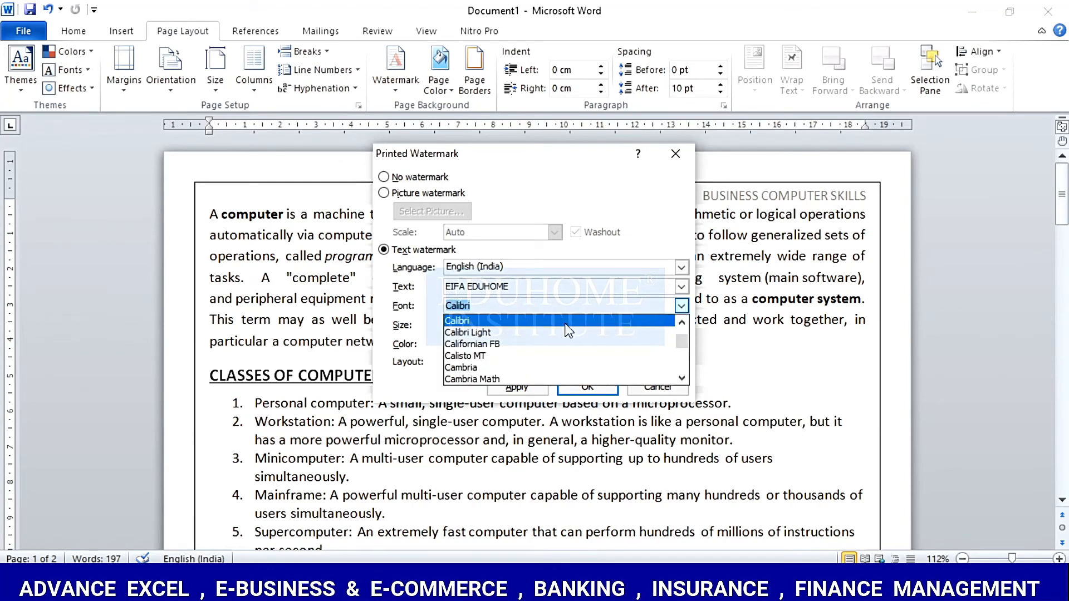
{"action": "scroll", "coordinate": [534, 362], "scroll_direction": "down", "scroll_amount": 5}
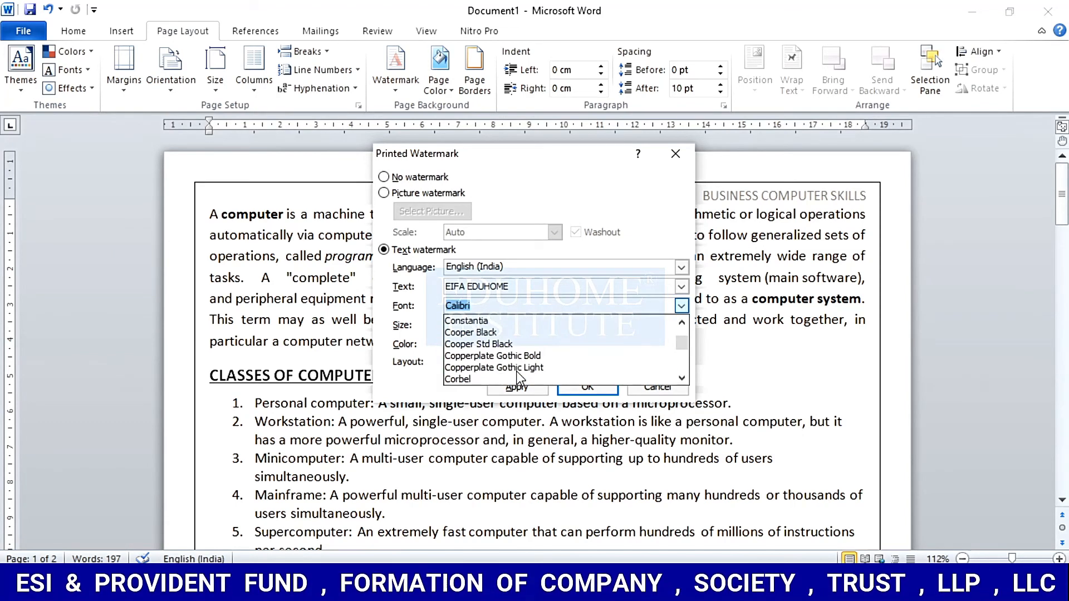
{"action": "left_click", "coordinate": [501, 331]}
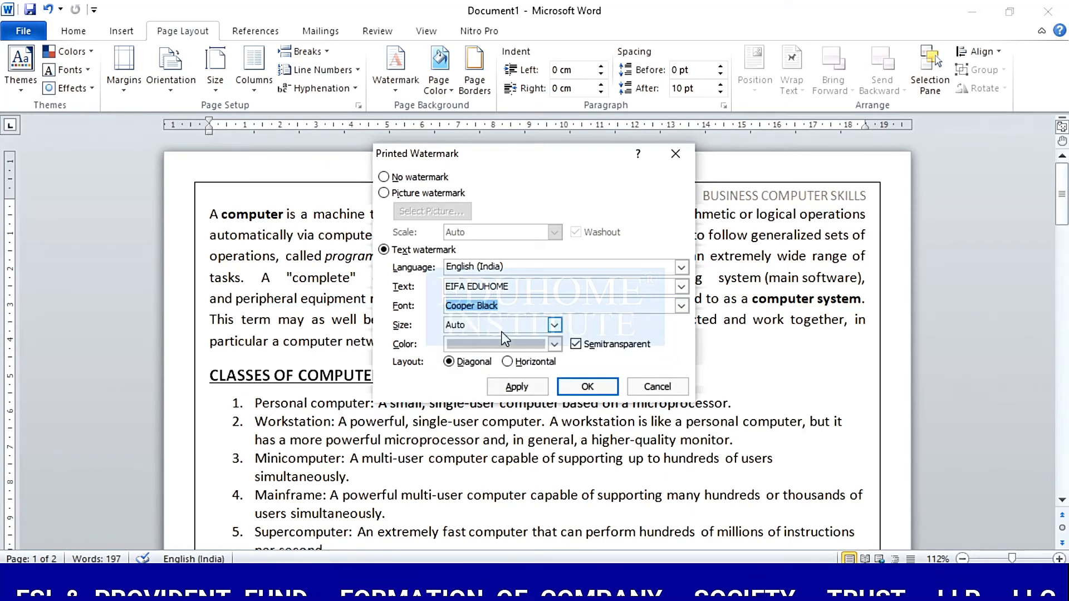
{"action": "left_click", "coordinate": [555, 325]}
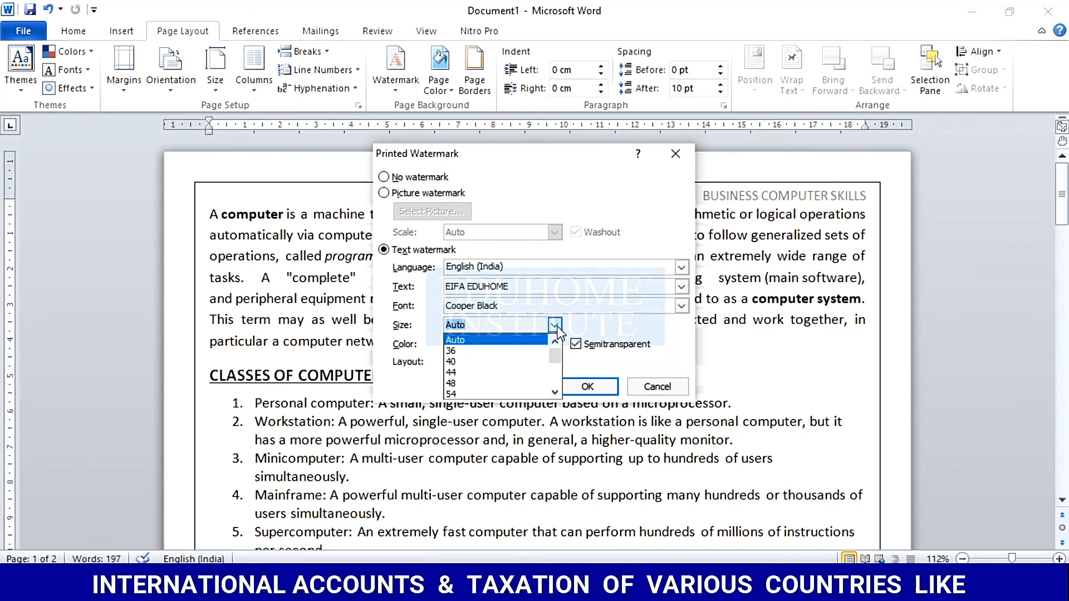
{"action": "left_click", "coordinate": [604, 324]}
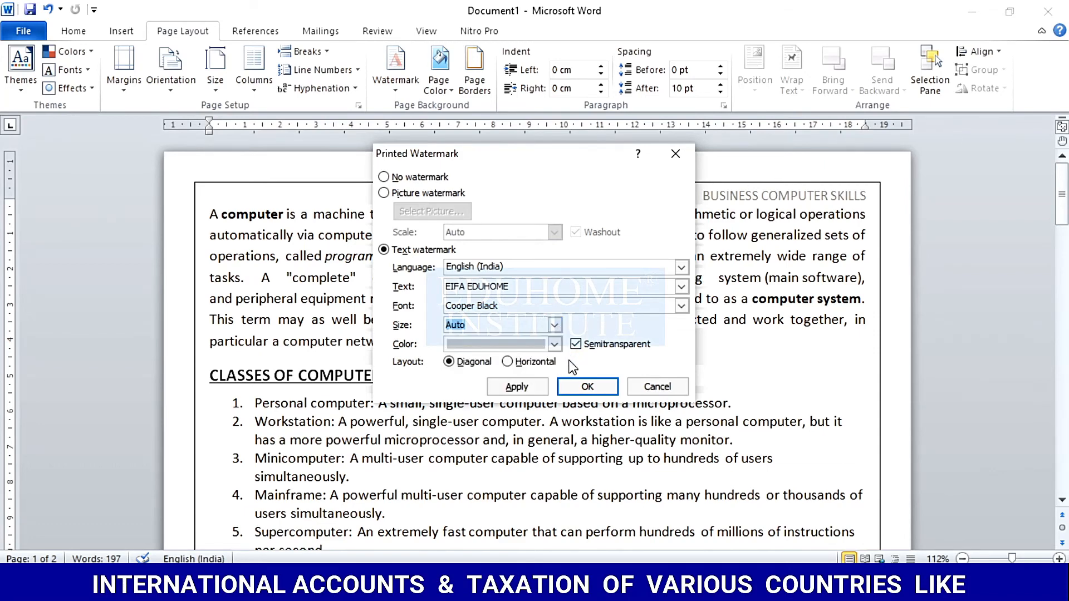
Step: Apply the text watermark in the preset grey, semitransparent and with the diagonal layout, and close the watermark settings
{"action": "left_click", "coordinate": [554, 344]}
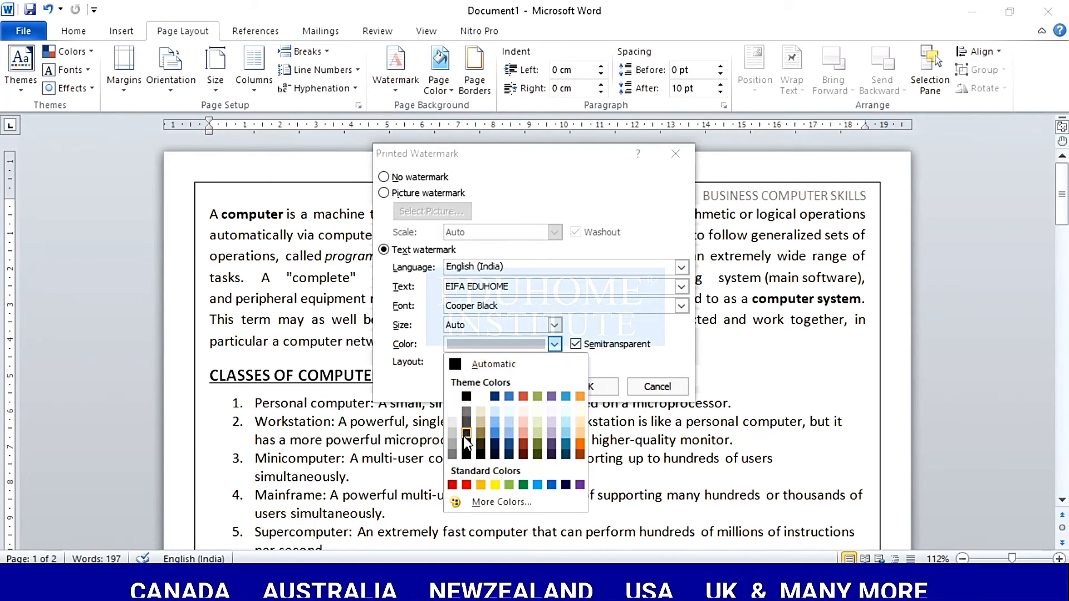
{"action": "left_click", "coordinate": [646, 365]}
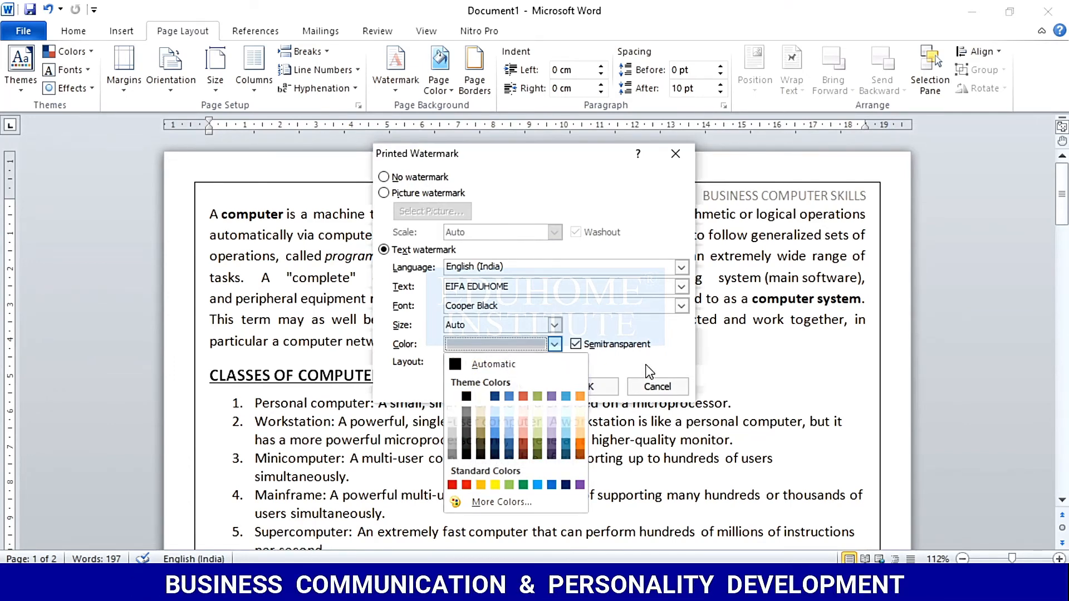
{"action": "left_click", "coordinate": [576, 345]}
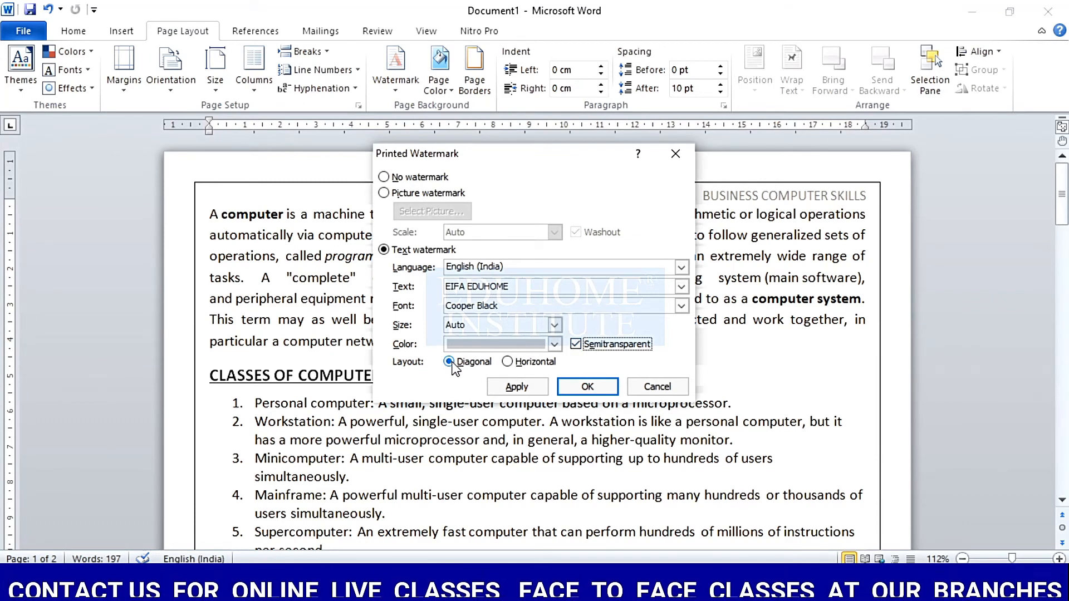
{"action": "left_click", "coordinate": [540, 392]}
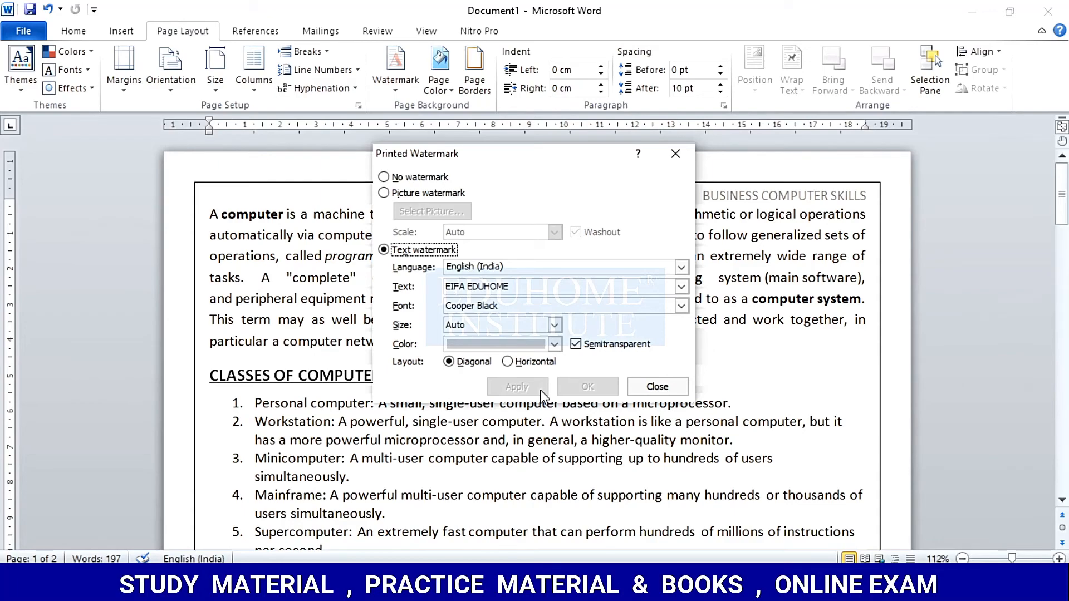
{"action": "left_click", "coordinate": [657, 387]}
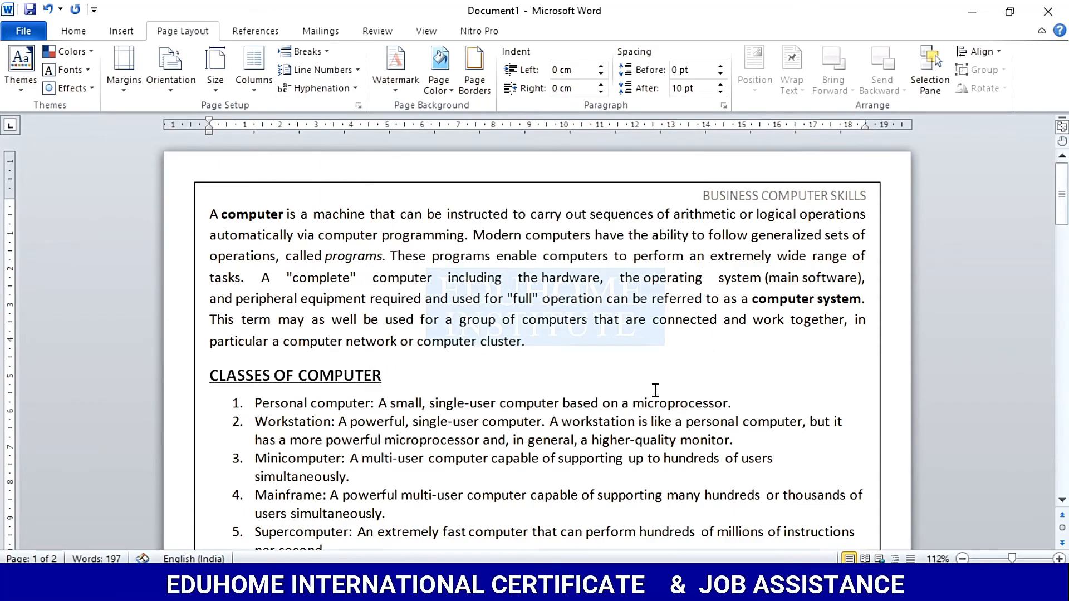
Step: Look through the document to check the watermark behind the text, table and ellipse
{"action": "scroll", "coordinate": [651, 393], "scroll_direction": "down", "scroll_amount": 4}
{"action": "scroll", "coordinate": [648, 396], "scroll_direction": "down", "scroll_amount": 2}
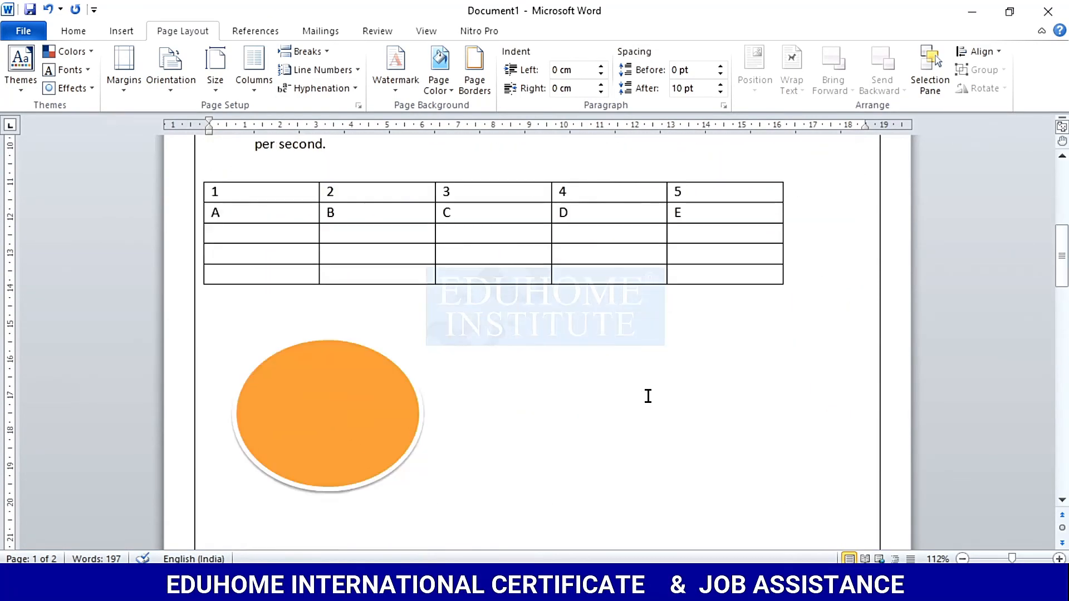
{"action": "scroll", "coordinate": [648, 397], "scroll_direction": "down", "scroll_amount": 5}
{"action": "left_click", "coordinate": [257, 359]}
{"action": "scroll", "coordinate": [306, 365], "scroll_direction": "up", "scroll_amount": 4}
{"action": "scroll", "coordinate": [514, 309], "scroll_direction": "up", "scroll_amount": 4}
{"action": "scroll", "coordinate": [541, 305], "scroll_direction": "up", "scroll_amount": 3}
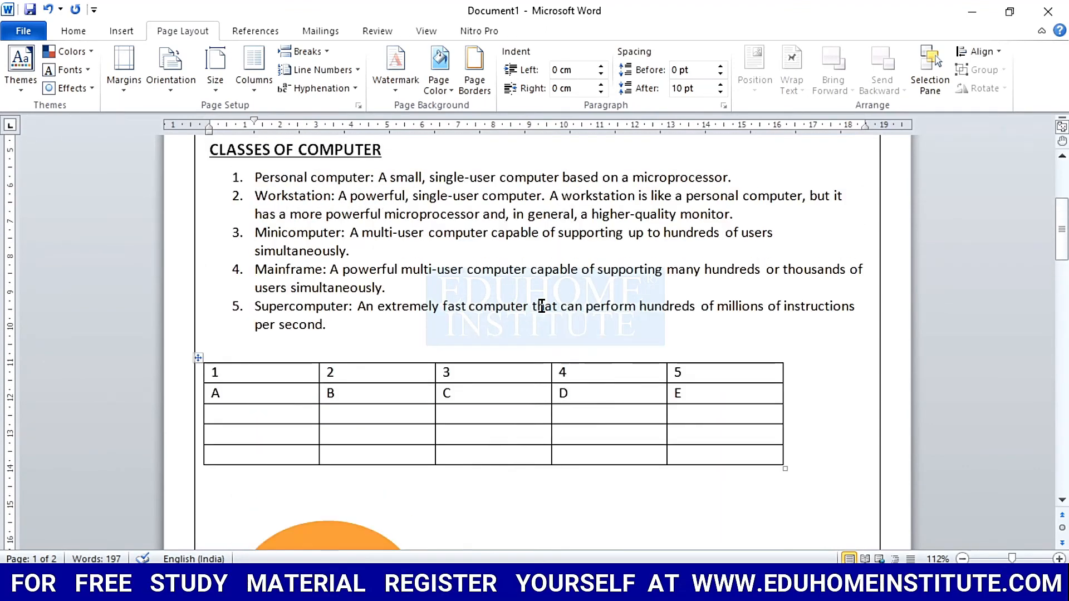
{"action": "scroll", "coordinate": [542, 305], "scroll_direction": "up", "scroll_amount": 6}
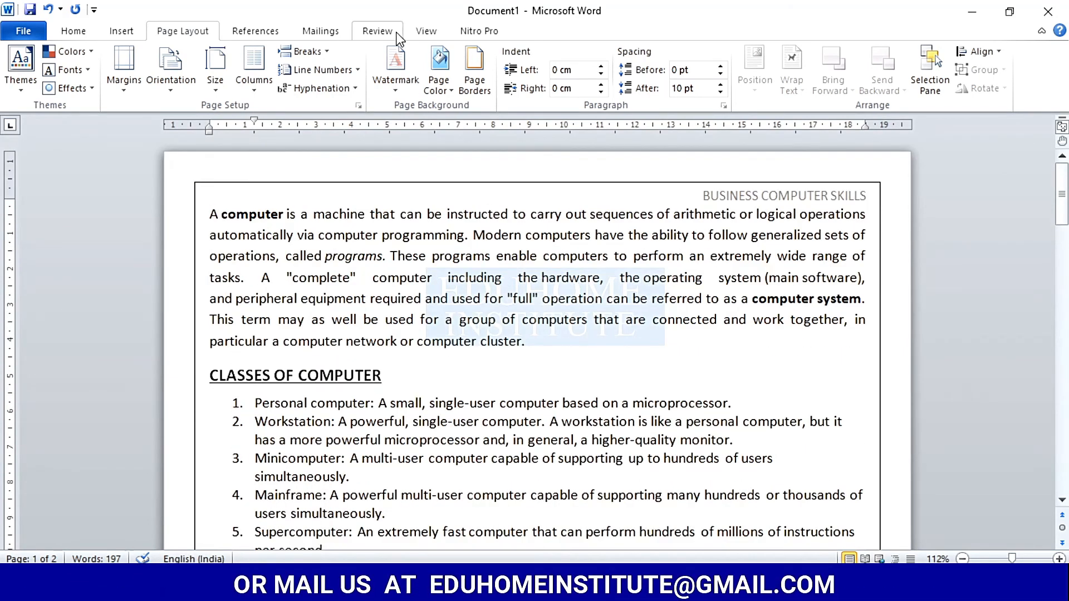
{"action": "triple_click", "coordinate": [520, 178]}
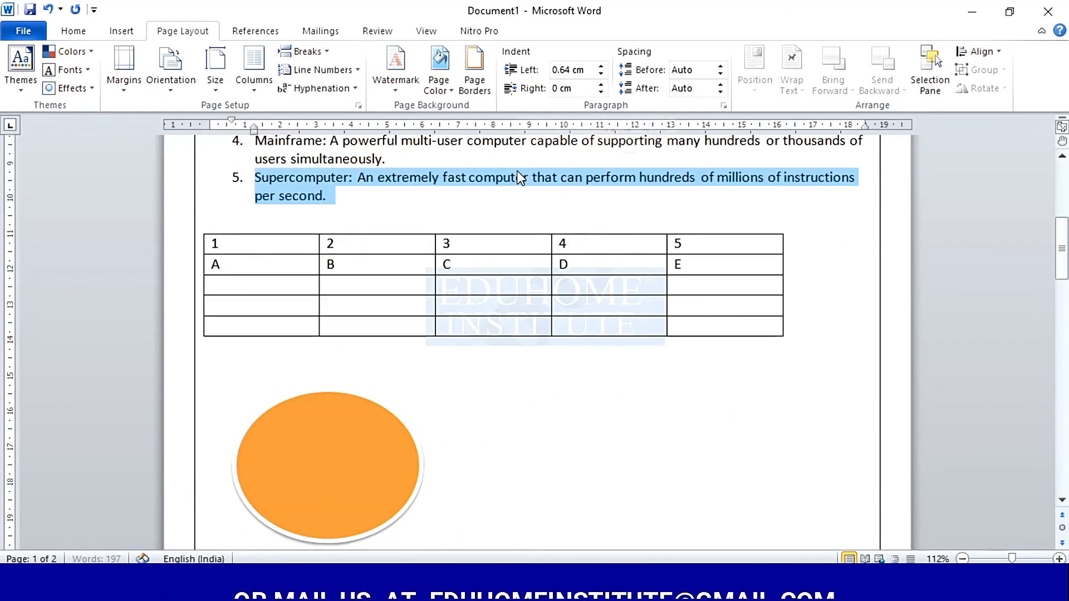
{"action": "scroll", "coordinate": [479, 217], "scroll_direction": "up", "scroll_amount": 8}
{"action": "scroll", "coordinate": [548, 179], "scroll_direction": "up", "scroll_amount": 1}
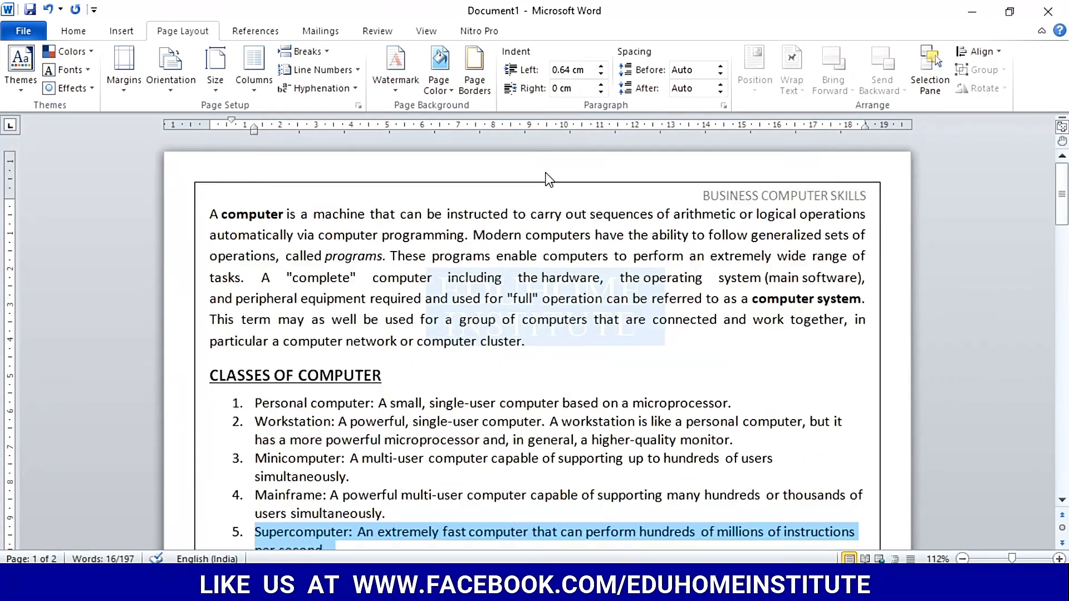
Step: Open the header for editing, select the watermark on the page and examine its full extent
{"action": "double_click", "coordinate": [548, 181]}
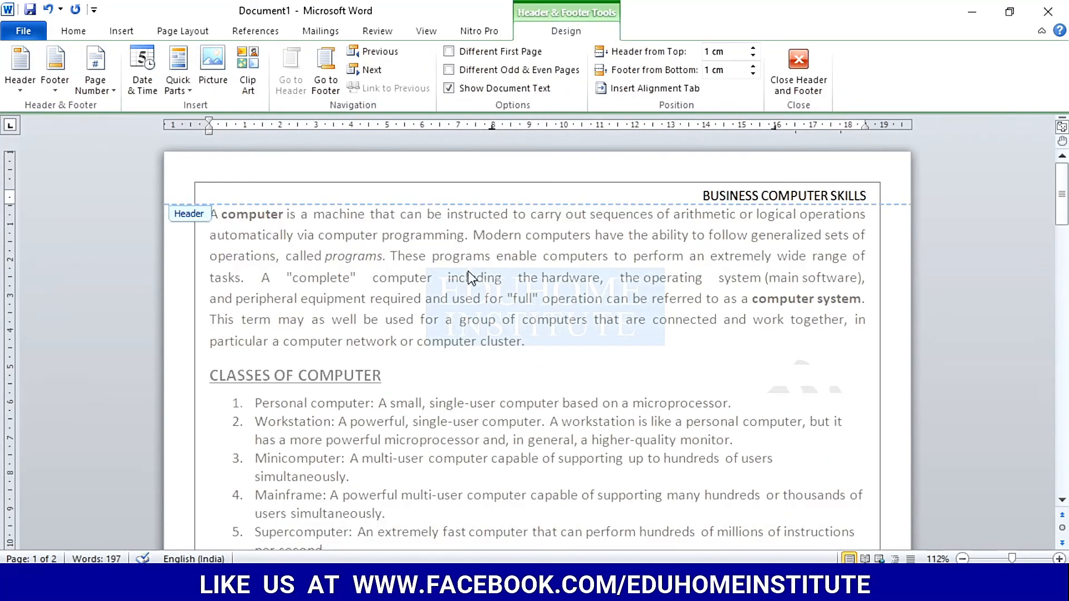
{"action": "scroll", "coordinate": [491, 311], "scroll_direction": "down", "scroll_amount": 7}
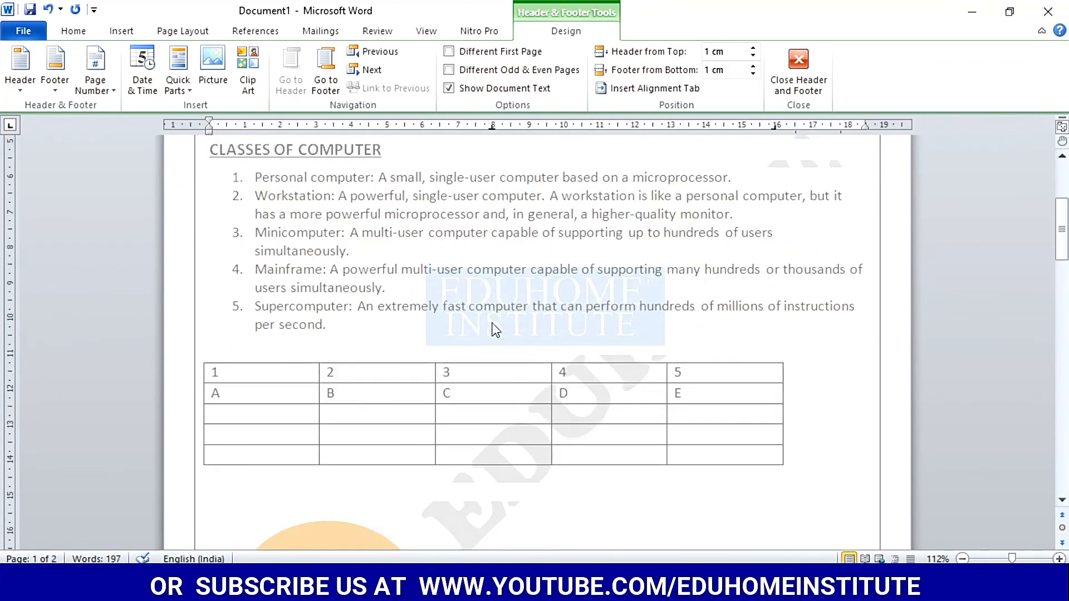
{"action": "scroll", "coordinate": [504, 350], "scroll_direction": "down", "scroll_amount": 1}
{"action": "left_click", "coordinate": [513, 333]}
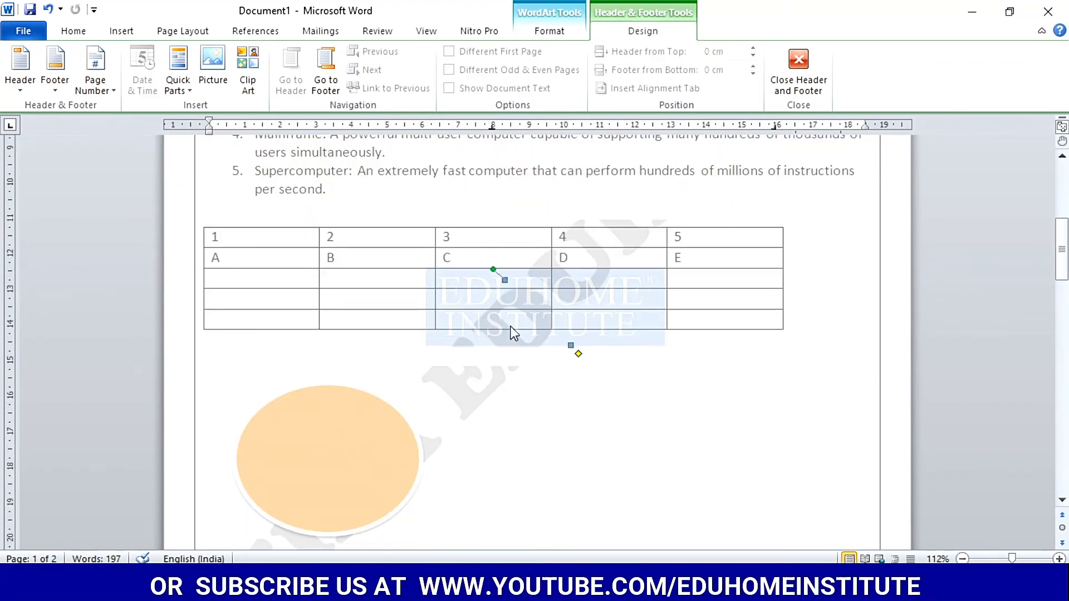
{"action": "scroll", "coordinate": [511, 339], "scroll_direction": "down", "scroll_amount": 3}
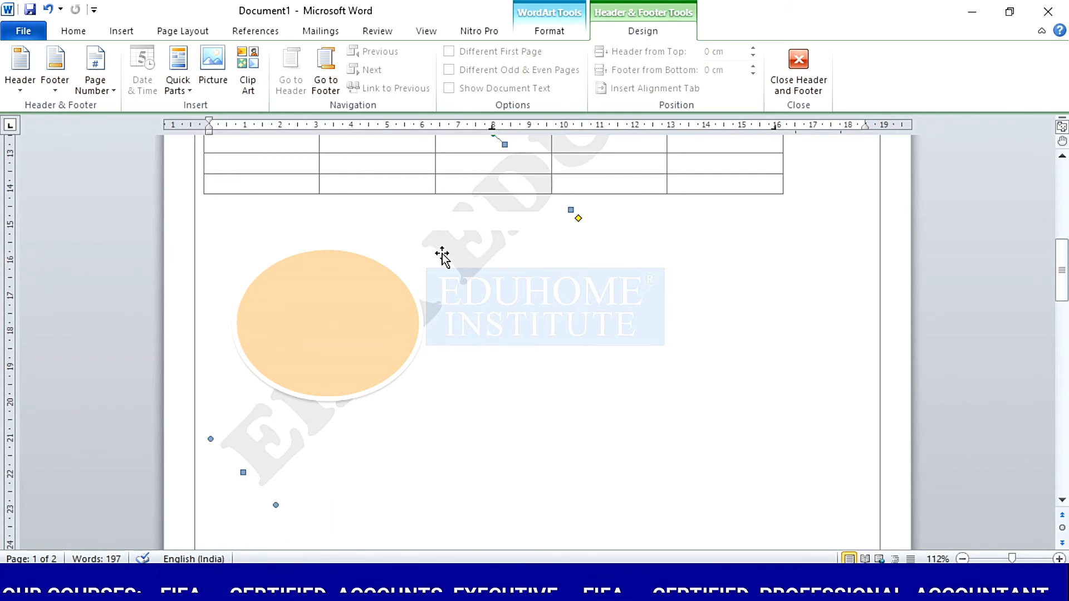
{"action": "scroll", "coordinate": [441, 254], "scroll_direction": "up", "scroll_amount": 5}
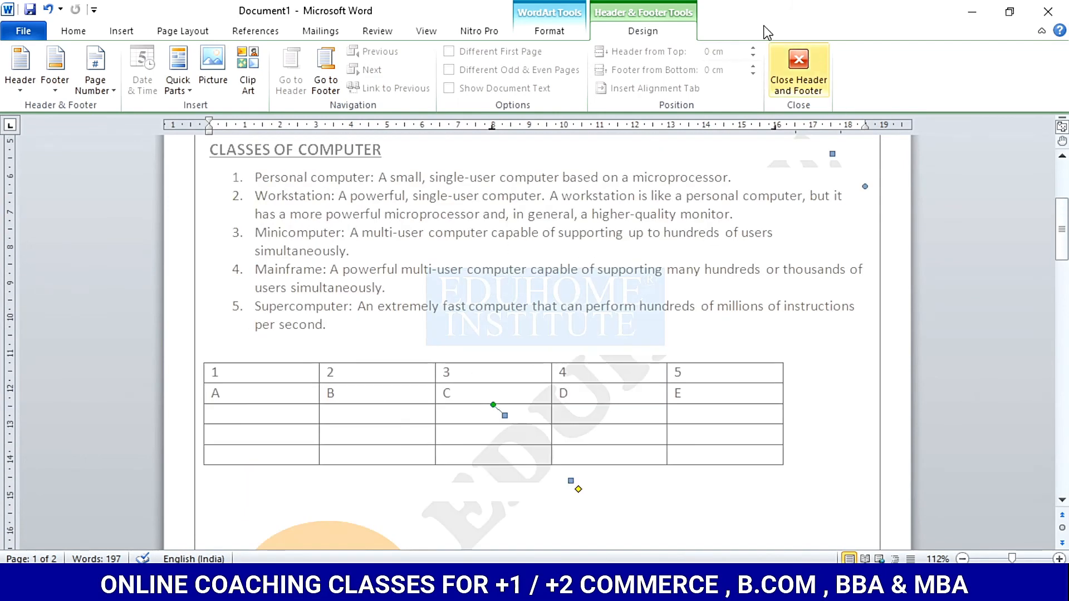
Step: View the WordArt styles available for the selected watermark without choosing one, and return to the document body
{"action": "left_click", "coordinate": [560, 34]}
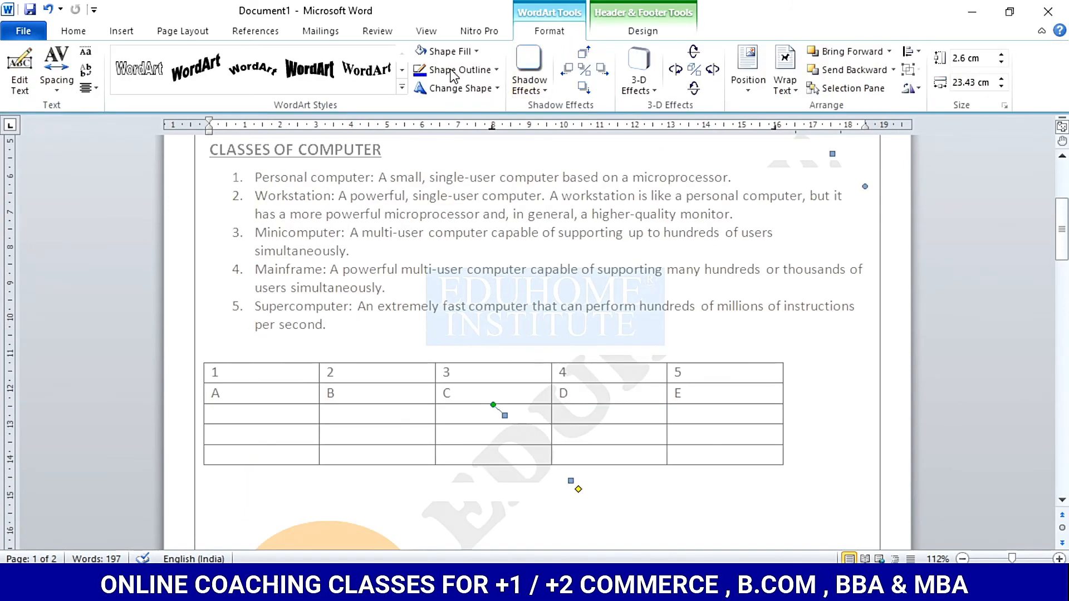
{"action": "left_click", "coordinate": [401, 88]}
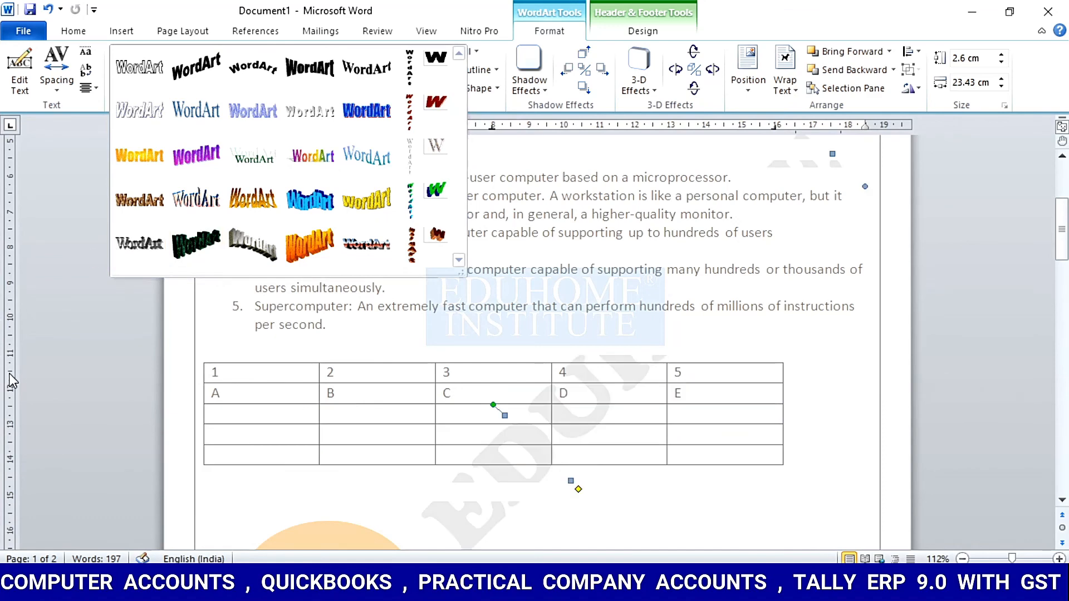
{"action": "left_click", "coordinate": [58, 359]}
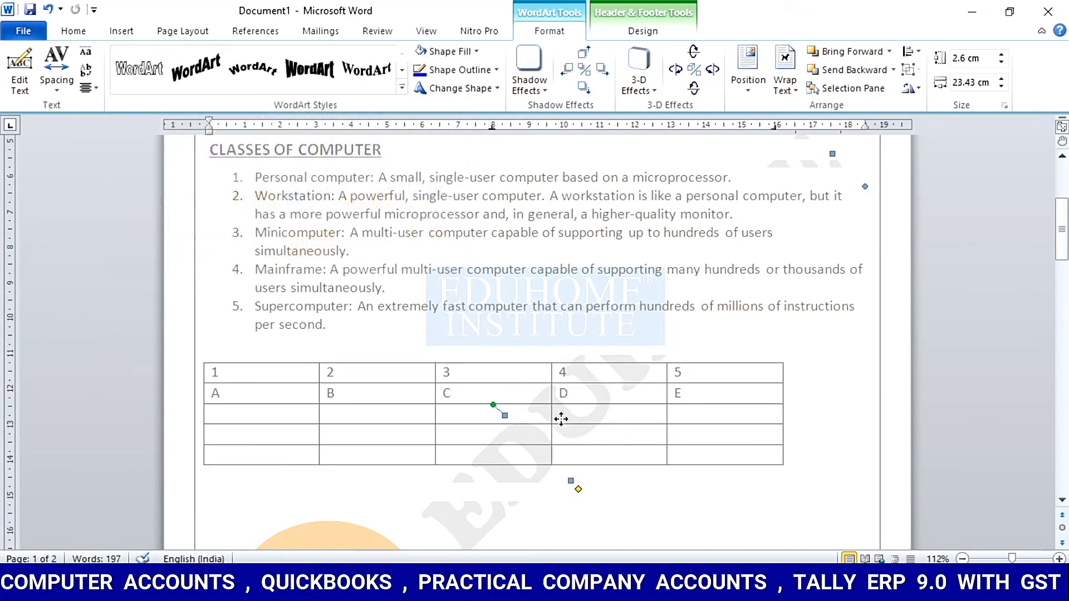
{"action": "left_click", "coordinate": [654, 35]}
{"action": "double_click", "coordinate": [618, 370]}
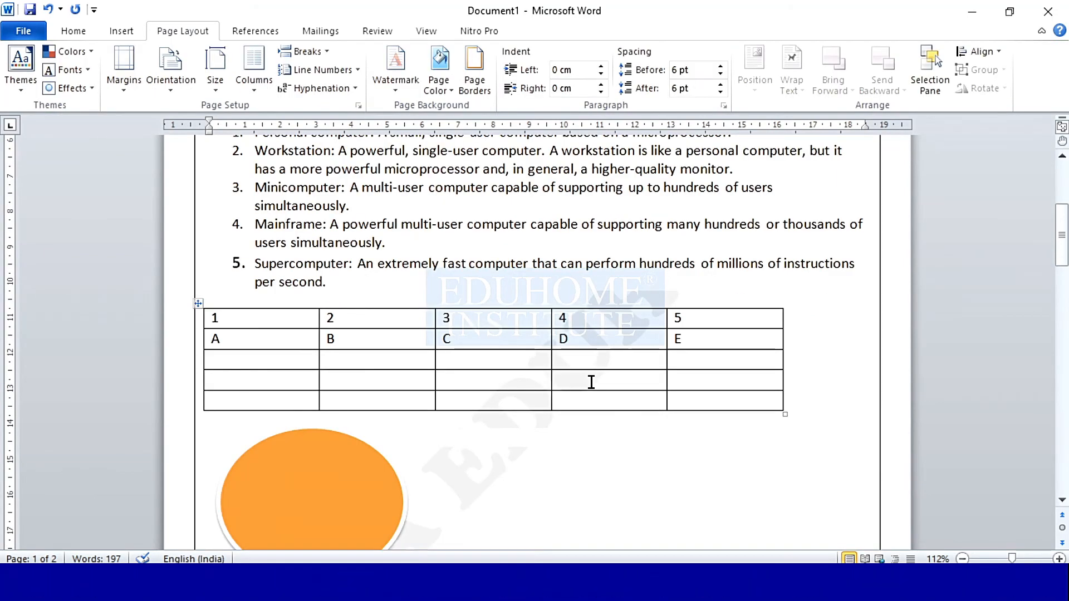
Step: Examine the watermark on the first page from the numbered list down to the page number
{"action": "scroll", "coordinate": [593, 376], "scroll_direction": "up", "scroll_amount": 3}
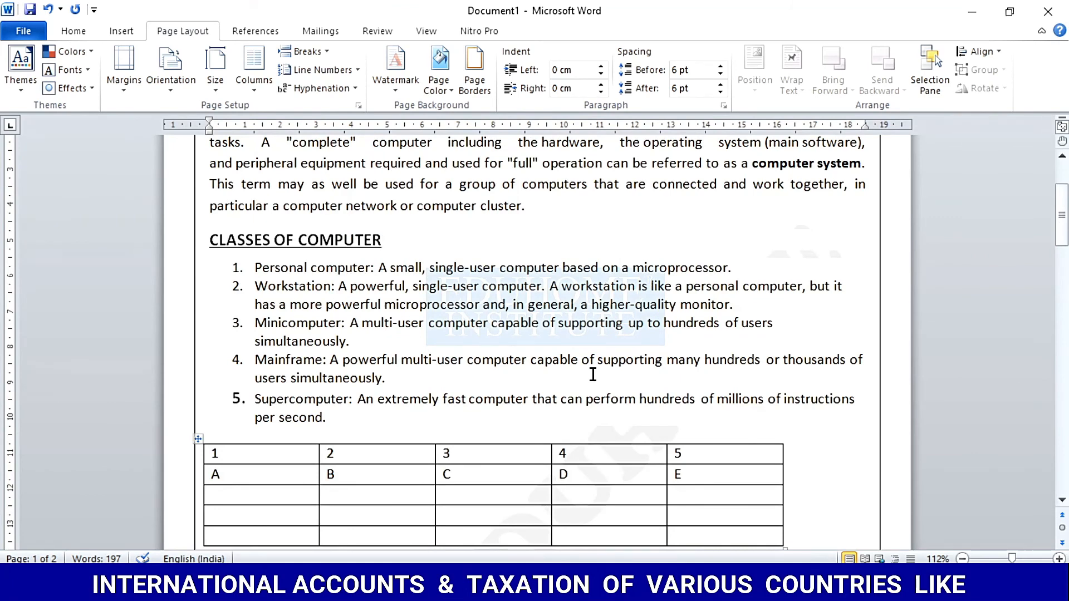
{"action": "left_click", "coordinate": [593, 374]}
{"action": "scroll", "coordinate": [594, 363], "scroll_direction": "up", "scroll_amount": 3}
{"action": "scroll", "coordinate": [594, 362], "scroll_direction": "down", "scroll_amount": 9}
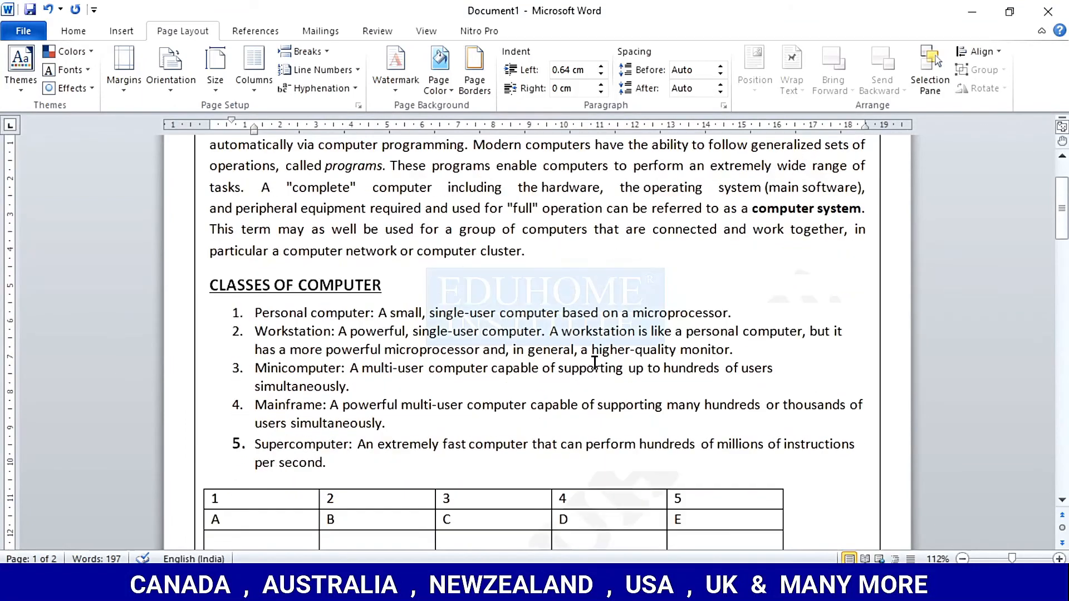
{"action": "scroll", "coordinate": [594, 363], "scroll_direction": "down", "scroll_amount": 2}
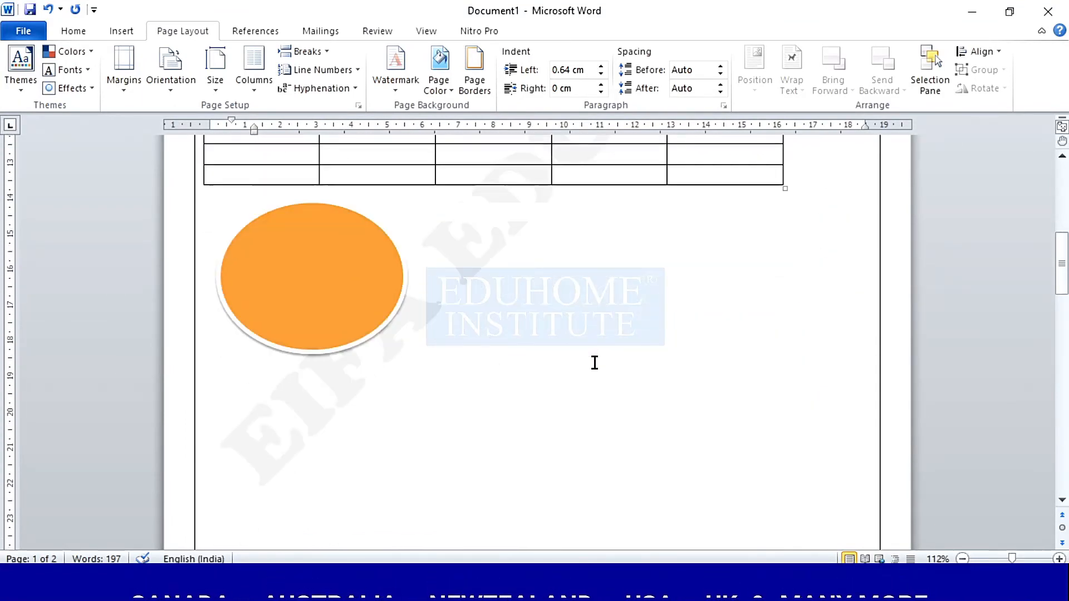
{"action": "left_click", "coordinate": [451, 268]}
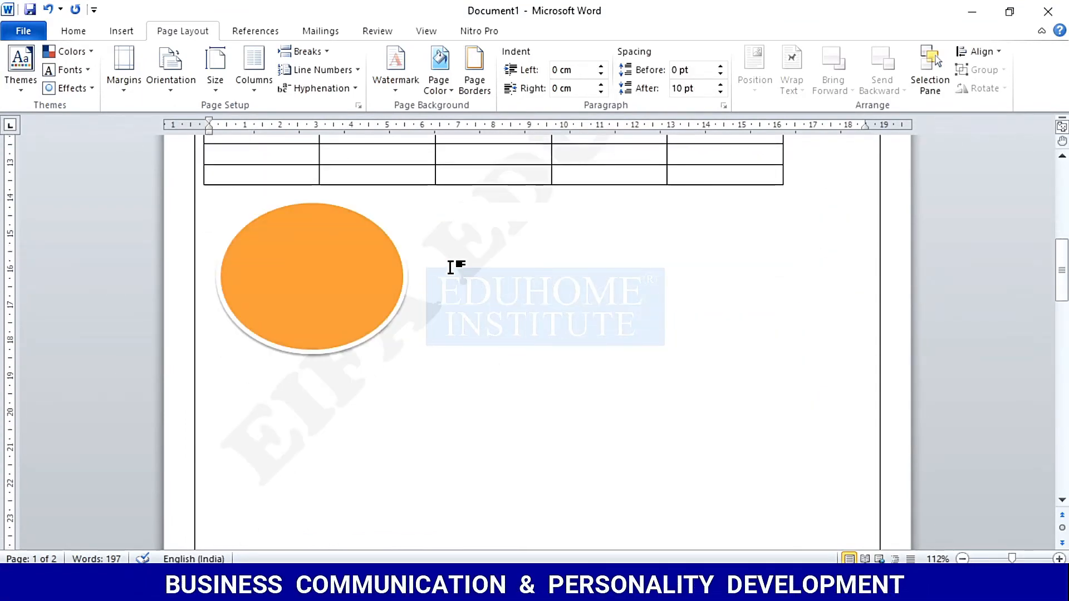
{"action": "scroll", "coordinate": [489, 362], "scroll_direction": "down", "scroll_amount": 3}
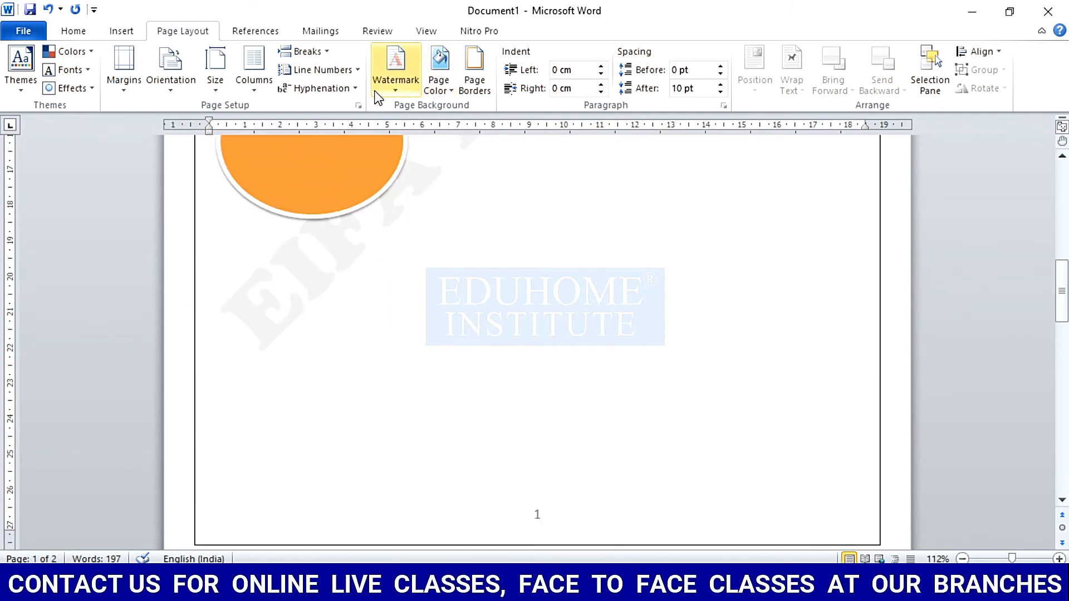
Step: Open the custom watermark settings and choose a grey theme colour for the EIFA EDUHOME text watermark
{"action": "left_click", "coordinate": [395, 92]}
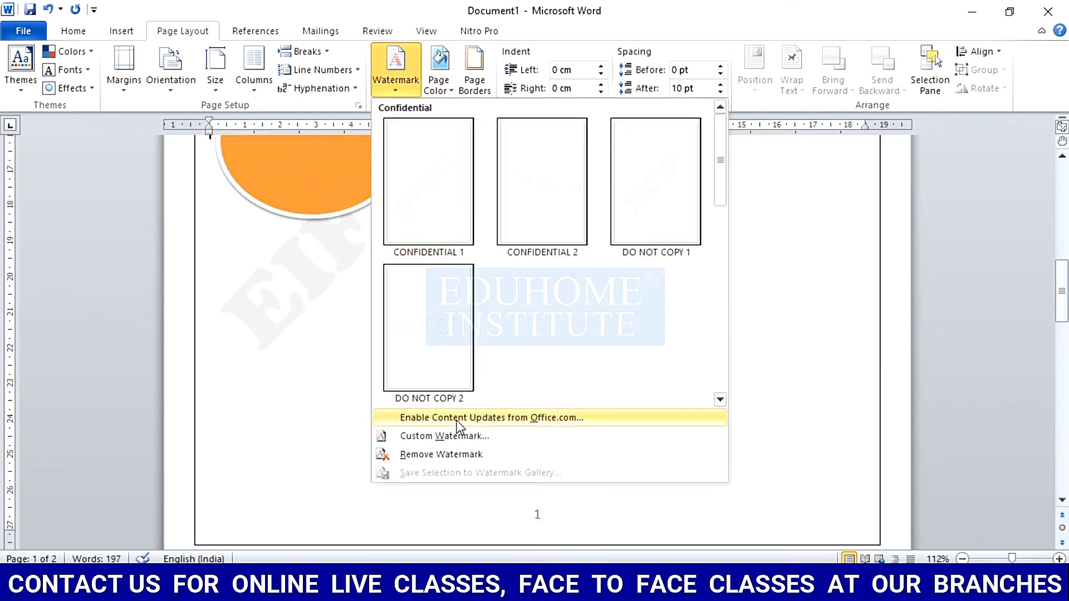
{"action": "left_click", "coordinate": [459, 435]}
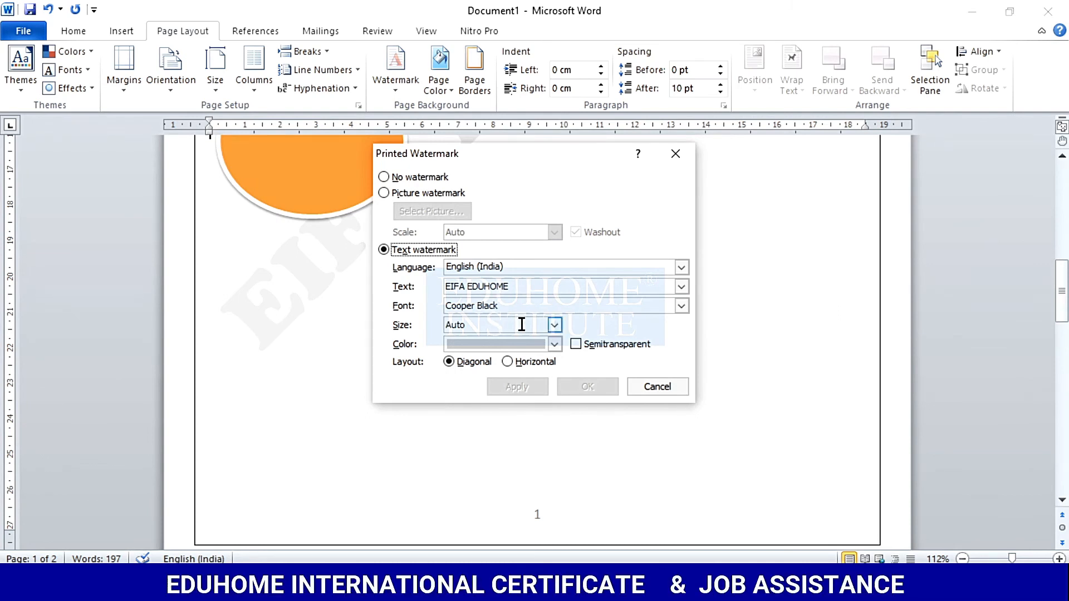
{"action": "left_click", "coordinate": [554, 344]}
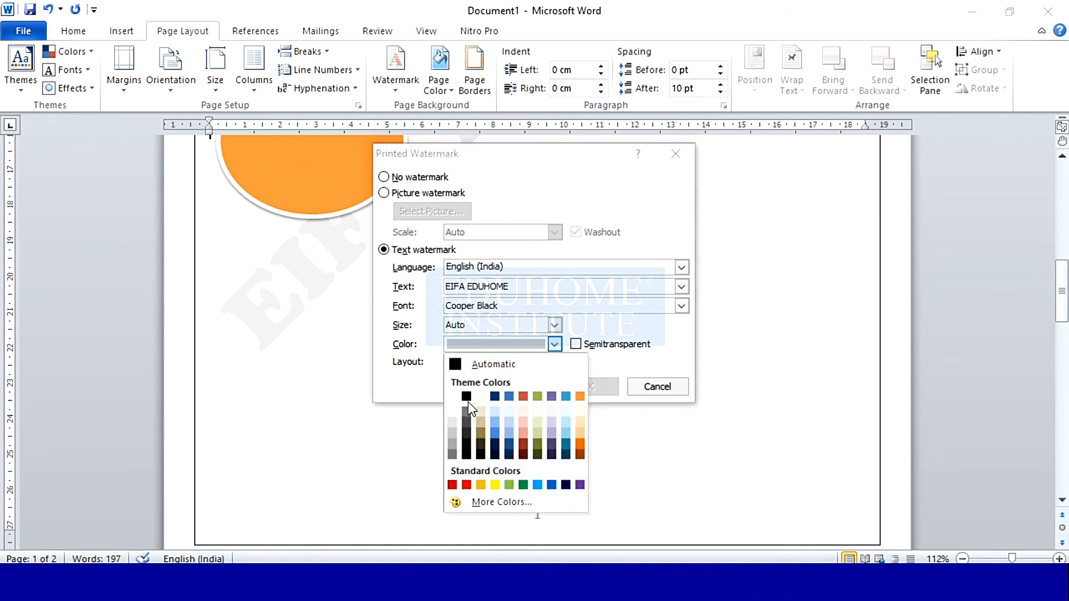
{"action": "left_click", "coordinate": [452, 434]}
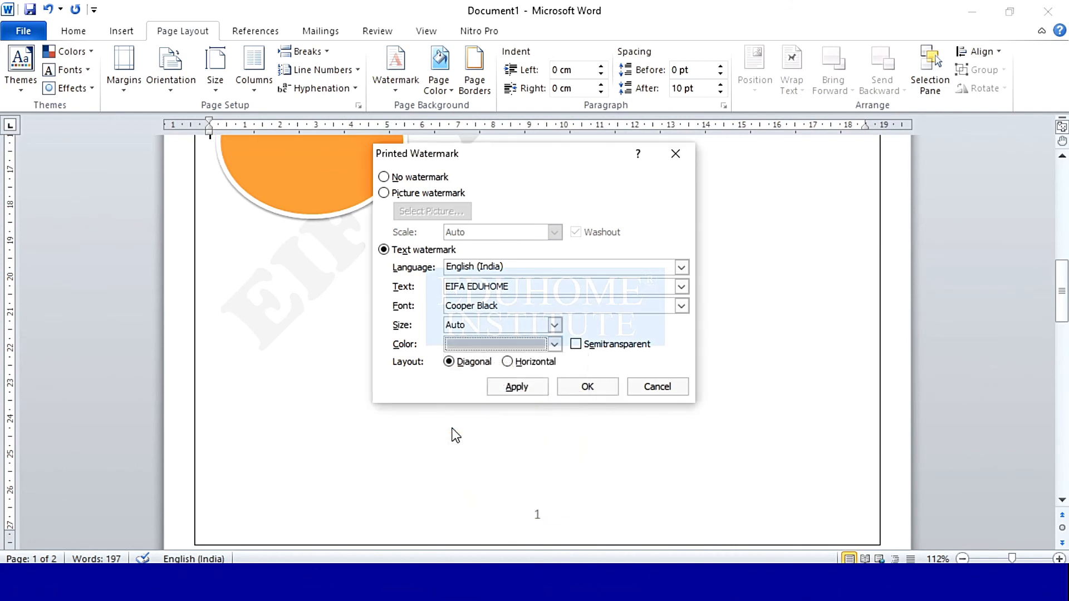
Step: Try the Semitransparent option and switch it back off, set the watermark layout to Horizontal, and apply the settings
{"action": "left_click", "coordinate": [585, 350]}
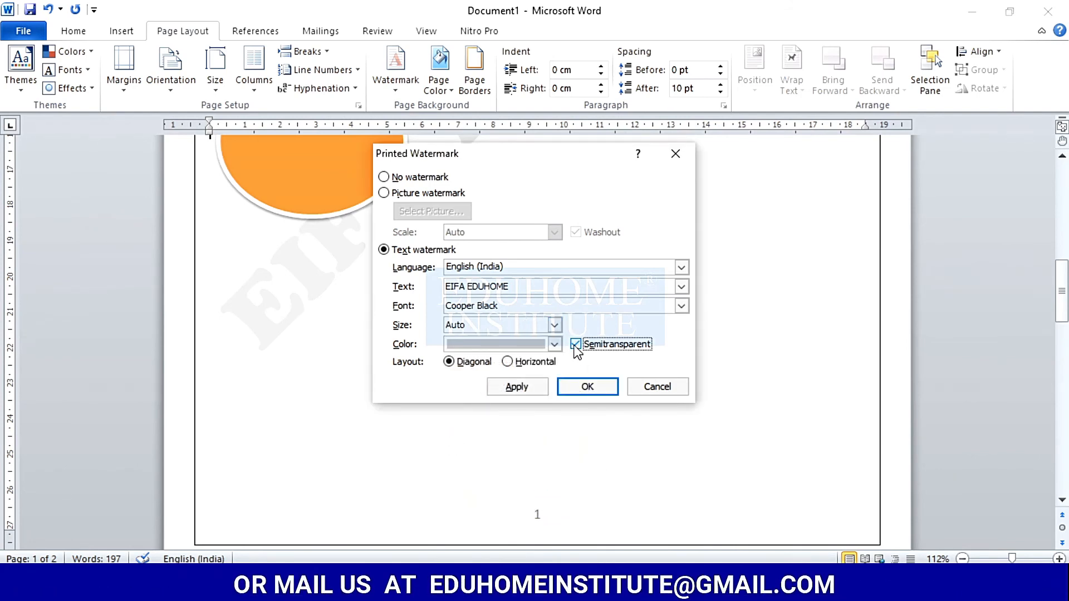
{"action": "left_click", "coordinate": [575, 345]}
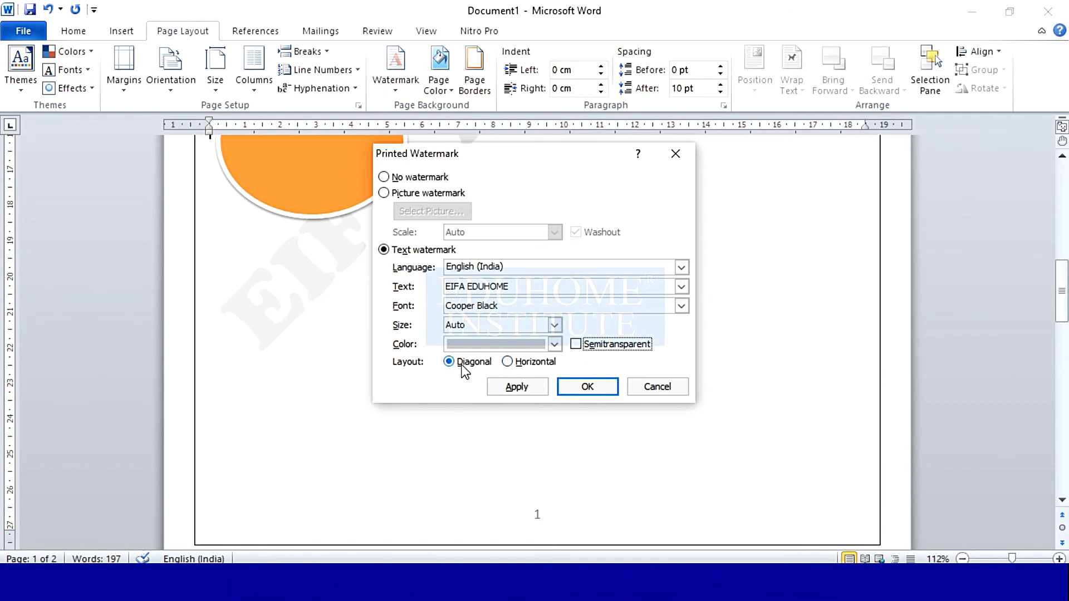
{"action": "left_click", "coordinate": [507, 362]}
{"action": "left_click", "coordinate": [536, 388]}
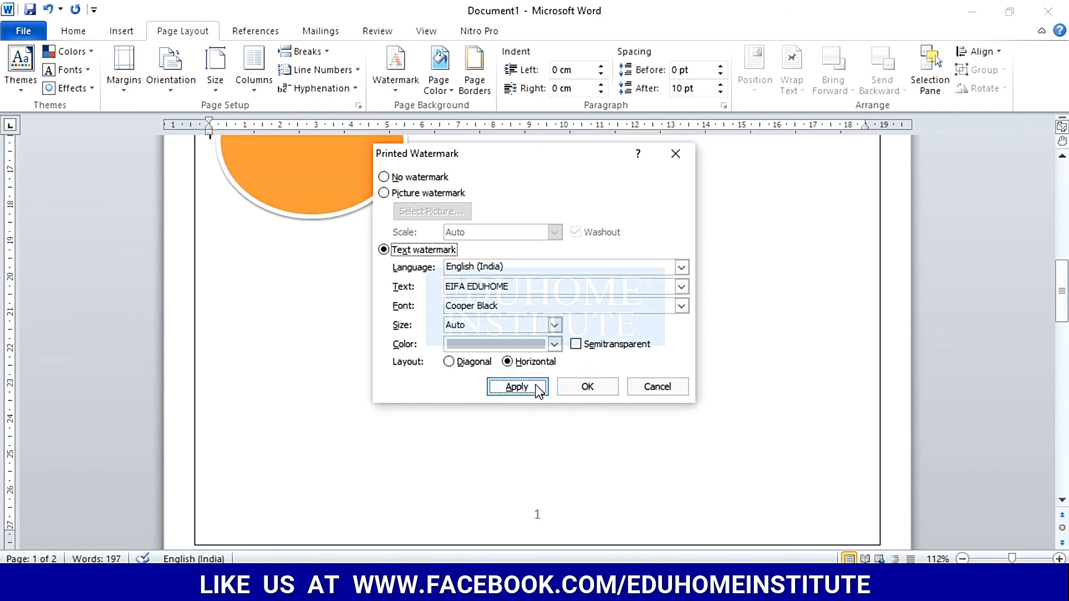
{"action": "left_click", "coordinate": [651, 386]}
Step: Look through both pages to examine the horizontal watermark's position behind the text, table and ellipse
{"action": "scroll", "coordinate": [636, 384], "scroll_direction": "up", "scroll_amount": 5}
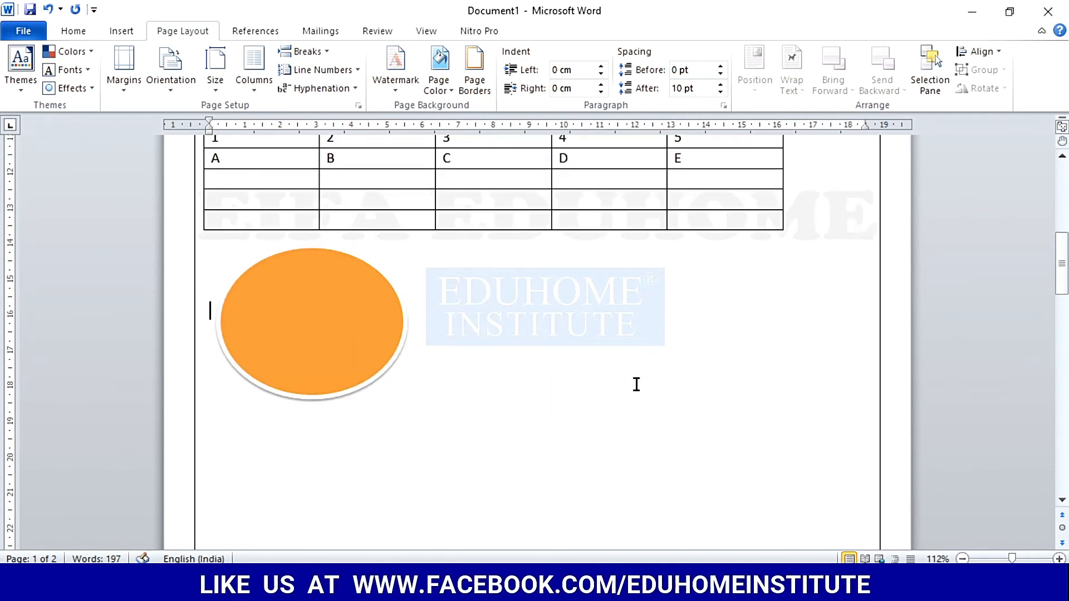
{"action": "scroll", "coordinate": [636, 384], "scroll_direction": "up", "scroll_amount": 3}
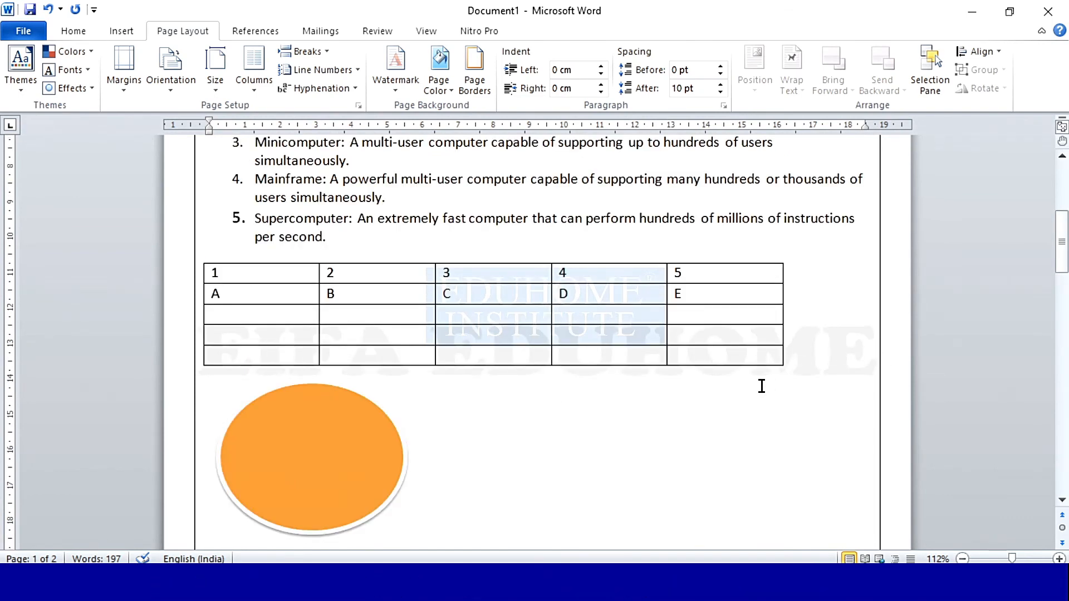
{"action": "scroll", "coordinate": [759, 384], "scroll_direction": "up", "scroll_amount": 6}
{"action": "scroll", "coordinate": [753, 385], "scroll_direction": "down", "scroll_amount": 12}
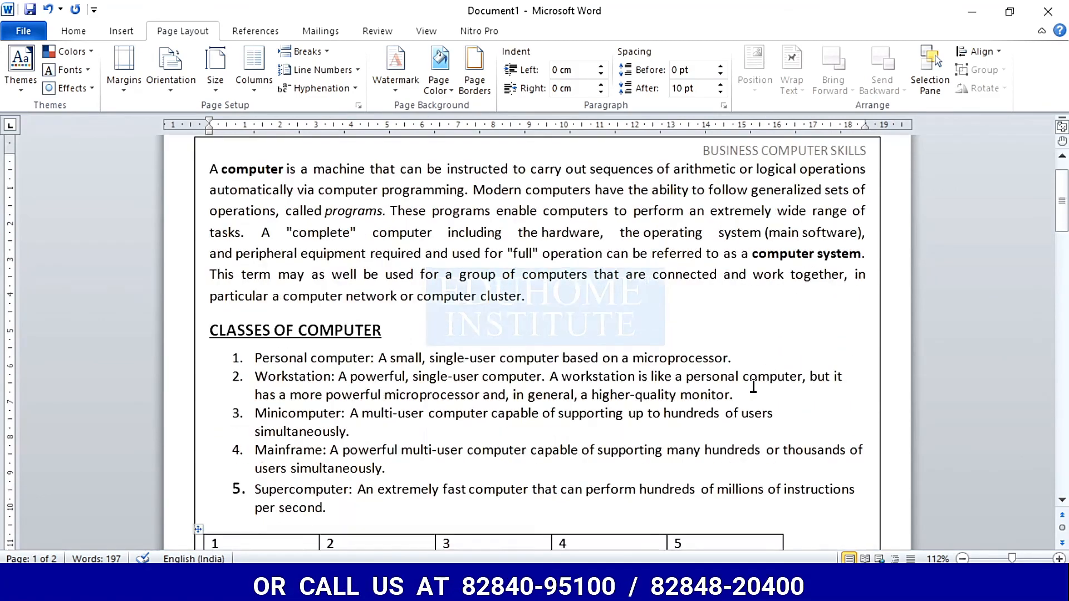
{"action": "scroll", "coordinate": [734, 346], "scroll_direction": "down", "scroll_amount": 8}
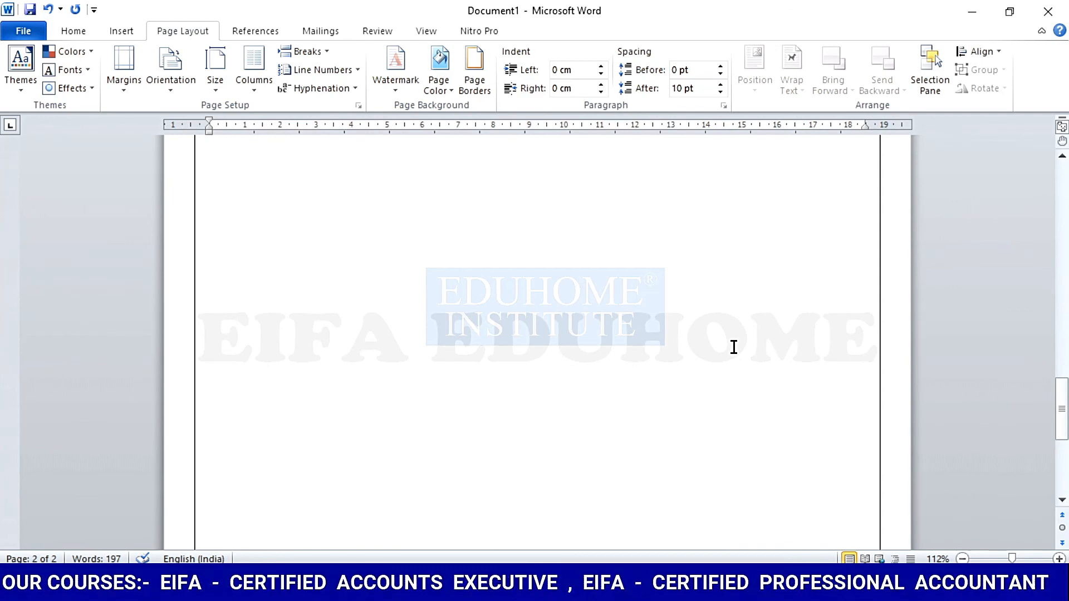
{"action": "scroll", "coordinate": [734, 347], "scroll_direction": "down", "scroll_amount": 3}
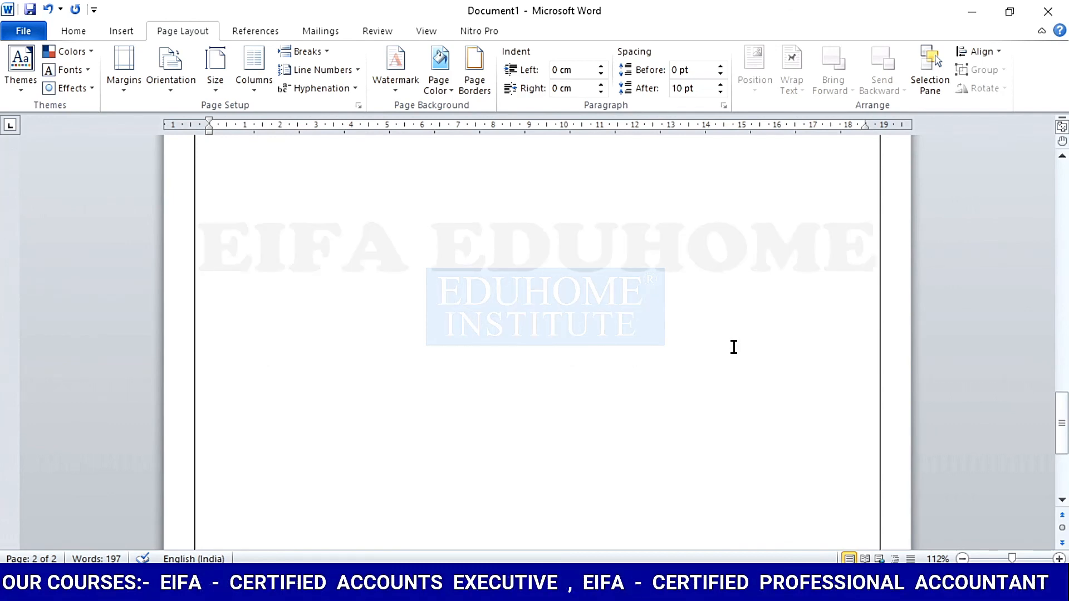
{"action": "scroll", "coordinate": [733, 347], "scroll_direction": "down", "scroll_amount": 1}
{"action": "scroll", "coordinate": [734, 346], "scroll_direction": "up", "scroll_amount": 11}
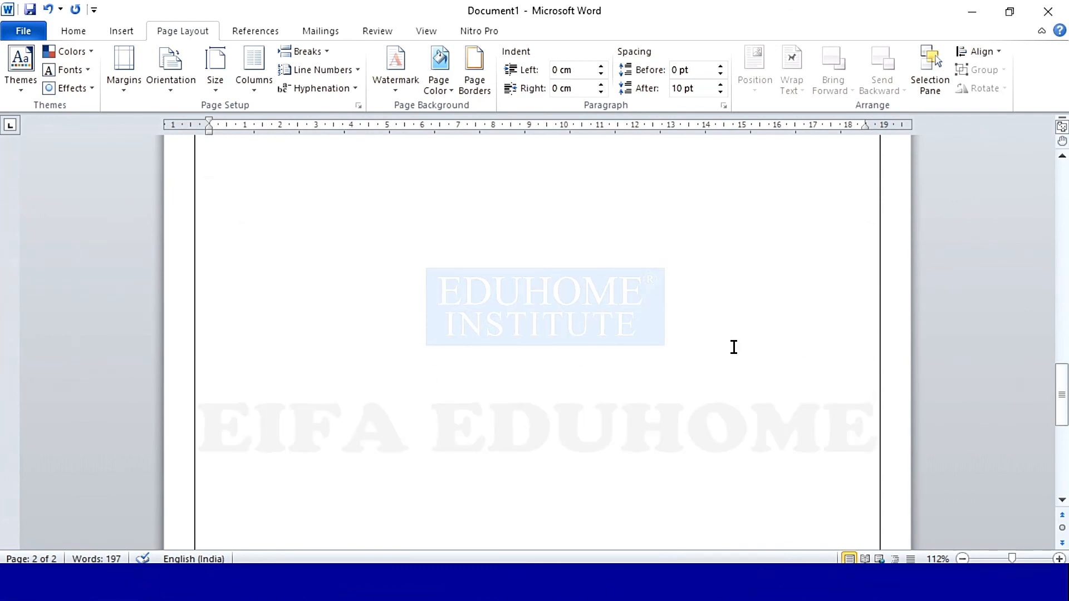
{"action": "scroll", "coordinate": [734, 346], "scroll_direction": "up", "scroll_amount": 20}
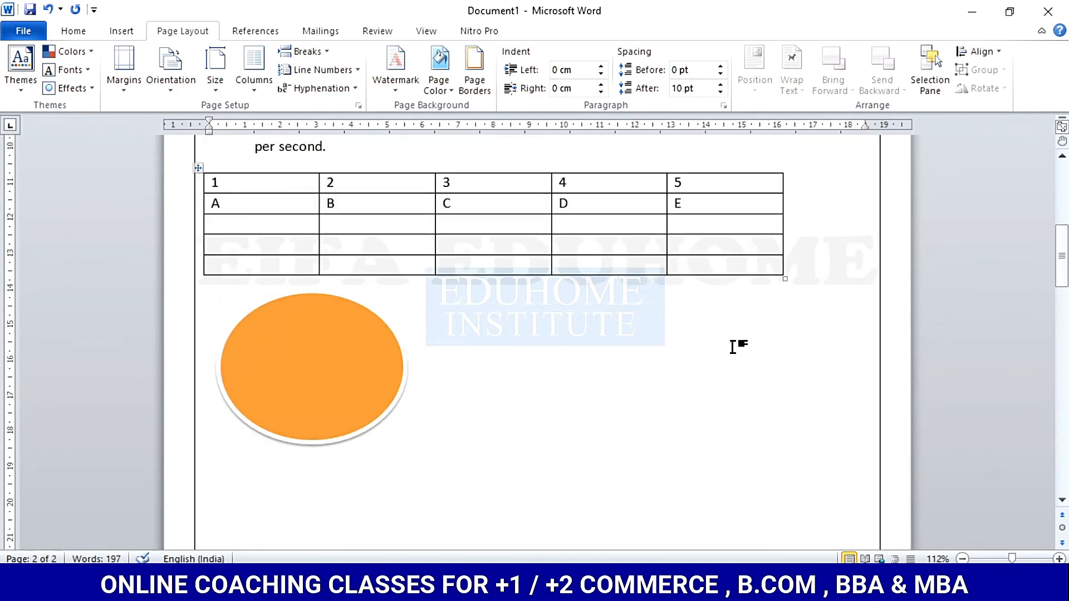
{"action": "scroll", "coordinate": [732, 346], "scroll_direction": "up", "scroll_amount": 6}
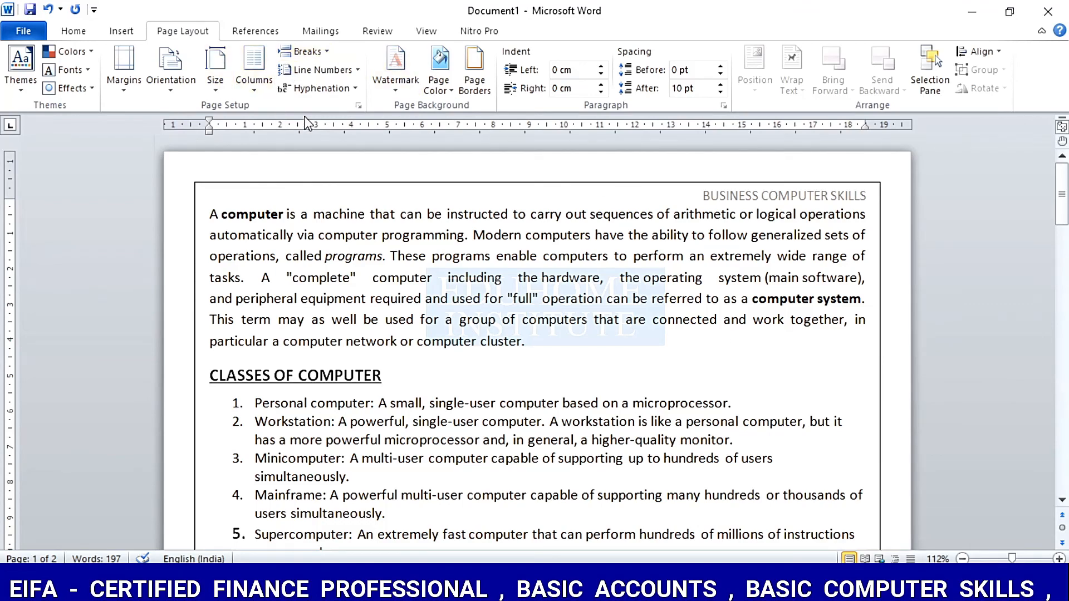
{"action": "scroll", "coordinate": [566, 414], "scroll_direction": "down", "scroll_amount": 6}
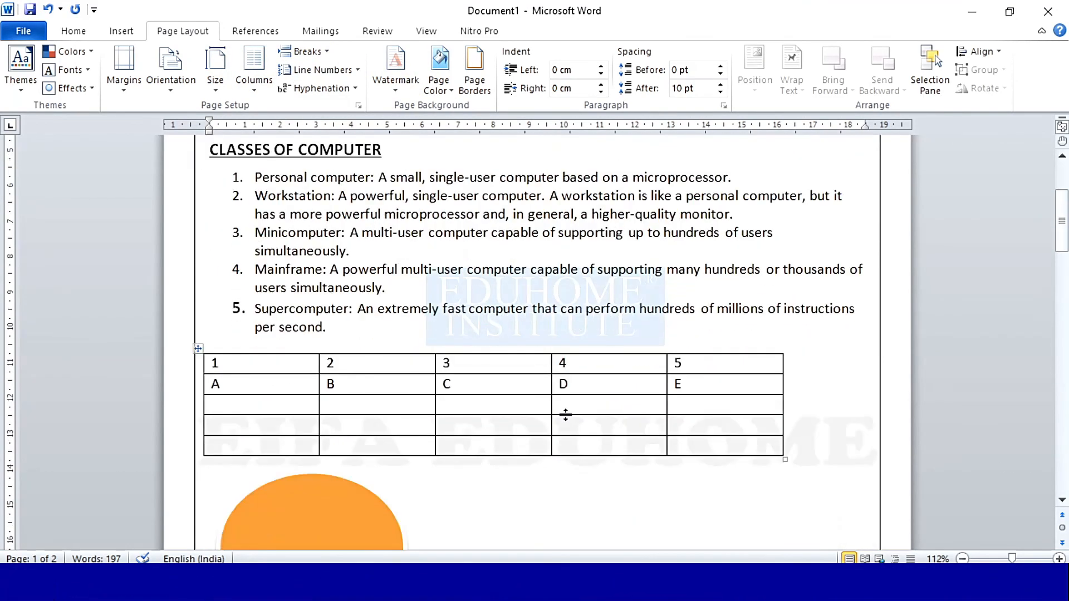
{"action": "scroll", "coordinate": [566, 416], "scroll_direction": "down", "scroll_amount": 3}
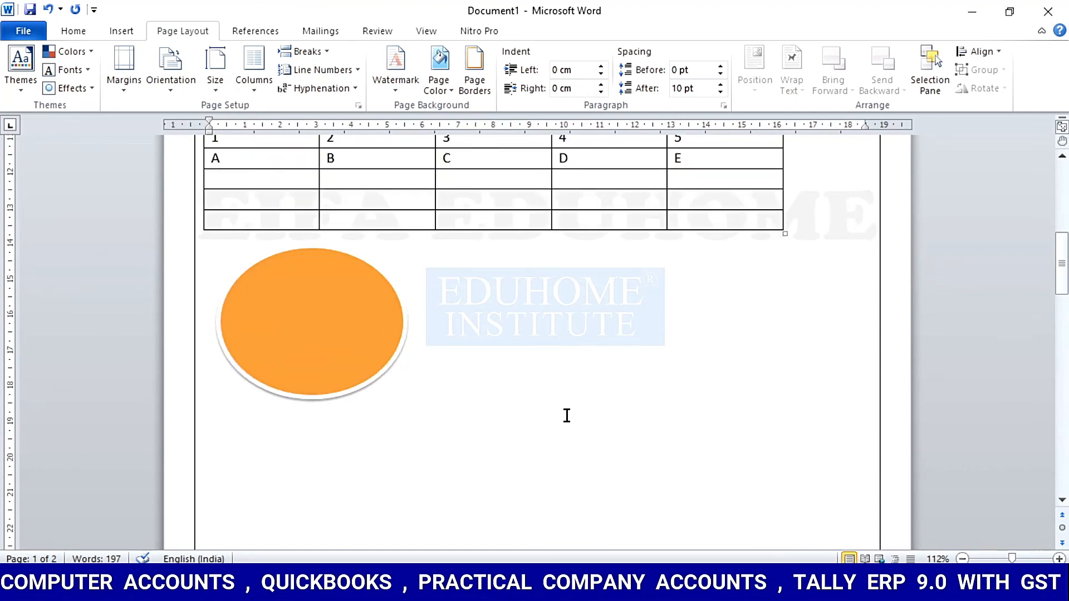
{"action": "left_click", "coordinate": [439, 30]}
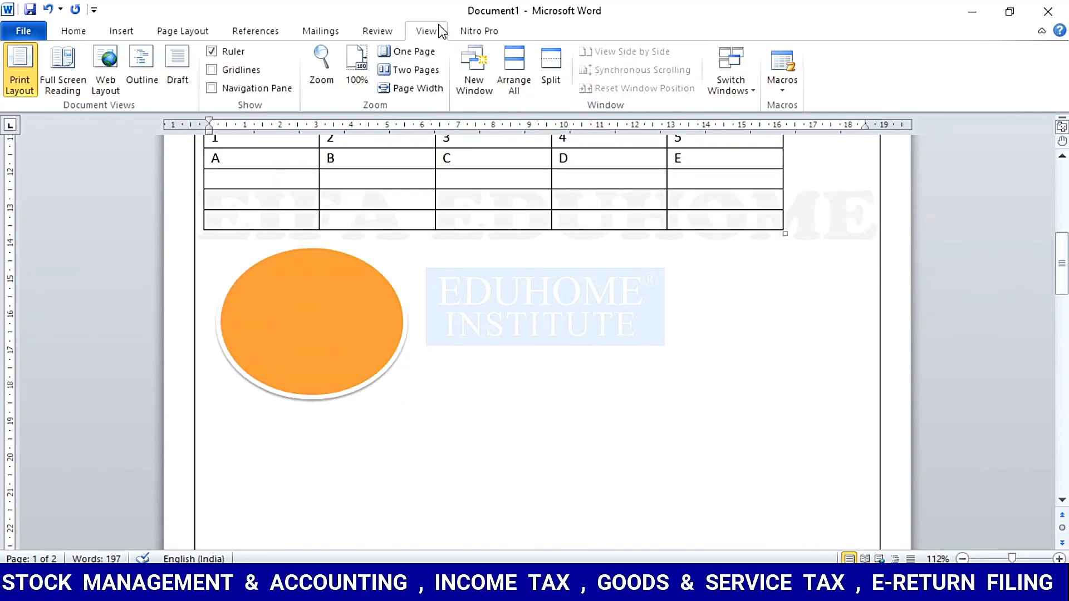
{"action": "left_click", "coordinate": [198, 35]}
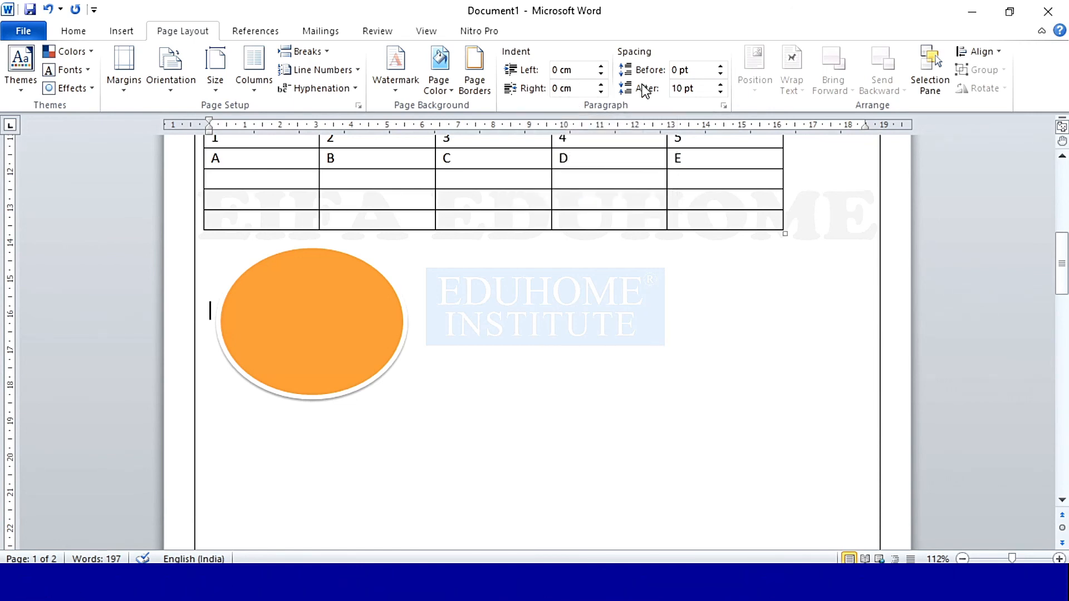
{"action": "scroll", "coordinate": [558, 364], "scroll_direction": "up", "scroll_amount": 2}
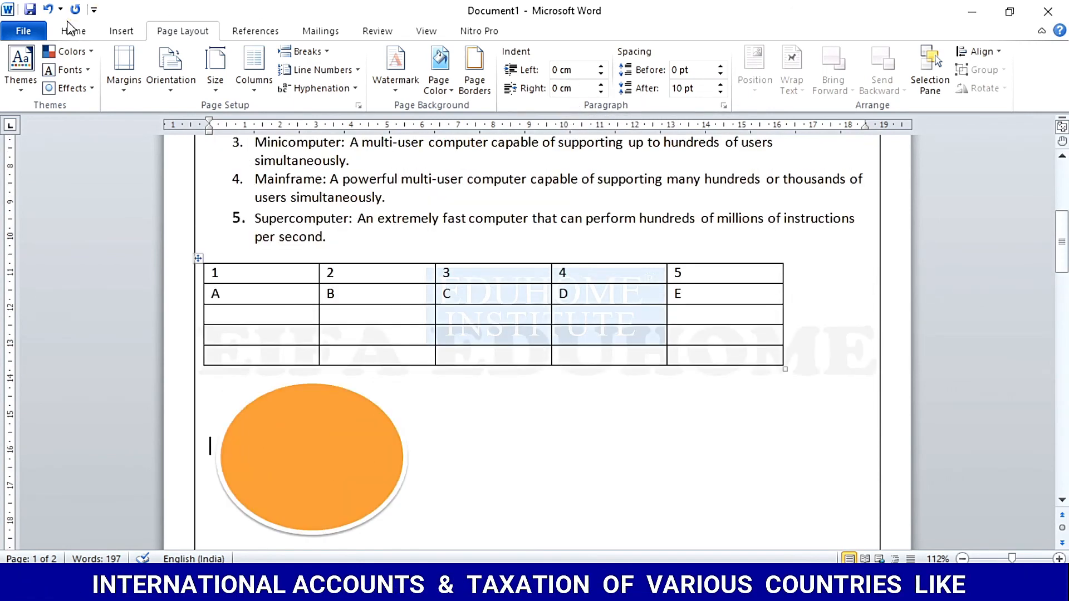
{"action": "left_click", "coordinate": [74, 30]}
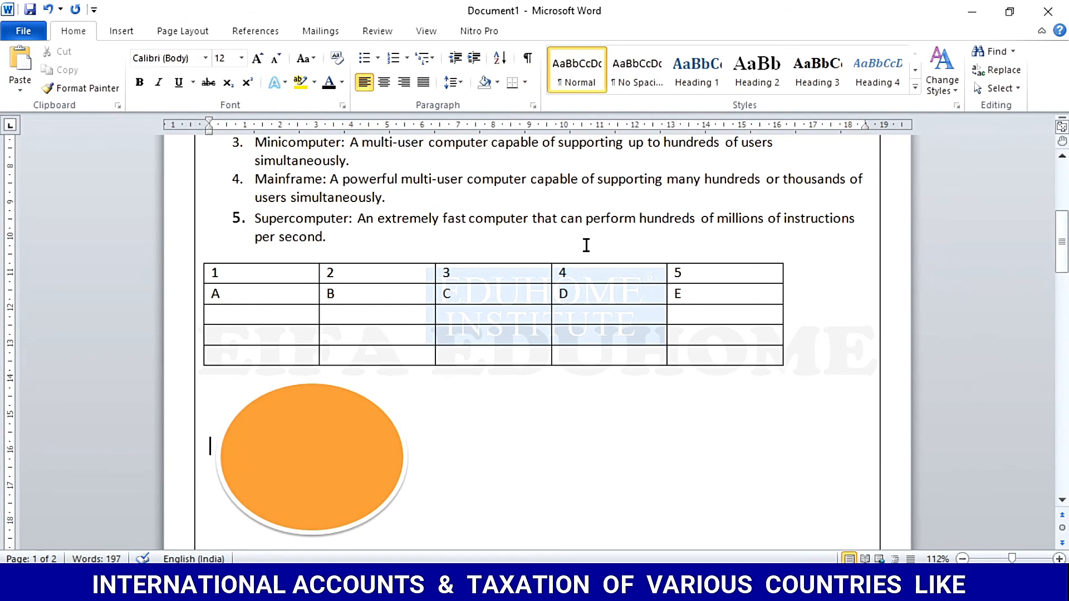